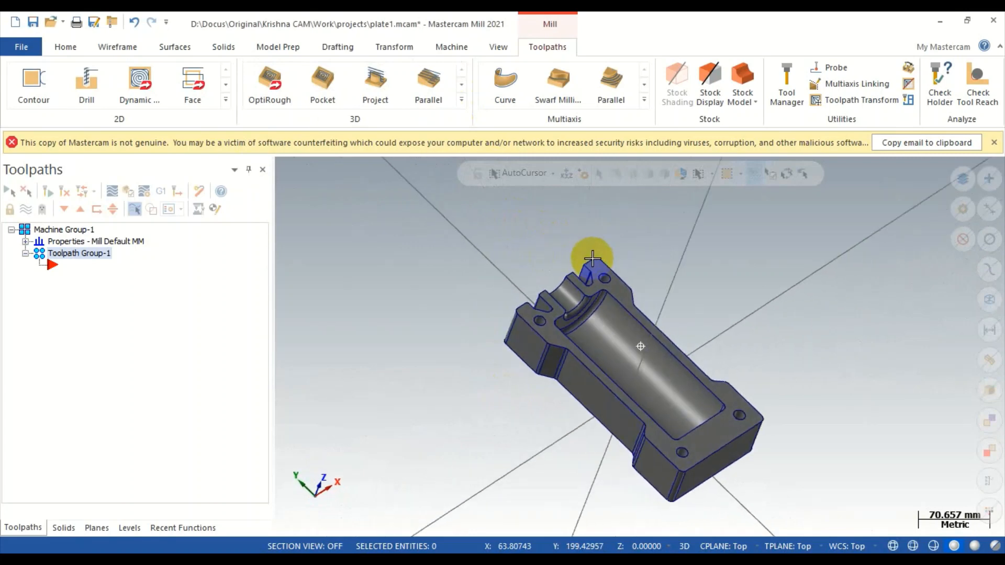
# Create a rectangular bounding box around all of the part's geometry, generating only its corner points.
pyautogui.moveTo(603, 422)
pyautogui.mouseDown(button='middle')
pyautogui.moveTo(621, 388)
pyautogui.moveTo(602, 404)
pyautogui.mouseUp(button='middle')
pyautogui.moveTo(745, 200); pyautogui.dragTo(532, 514)
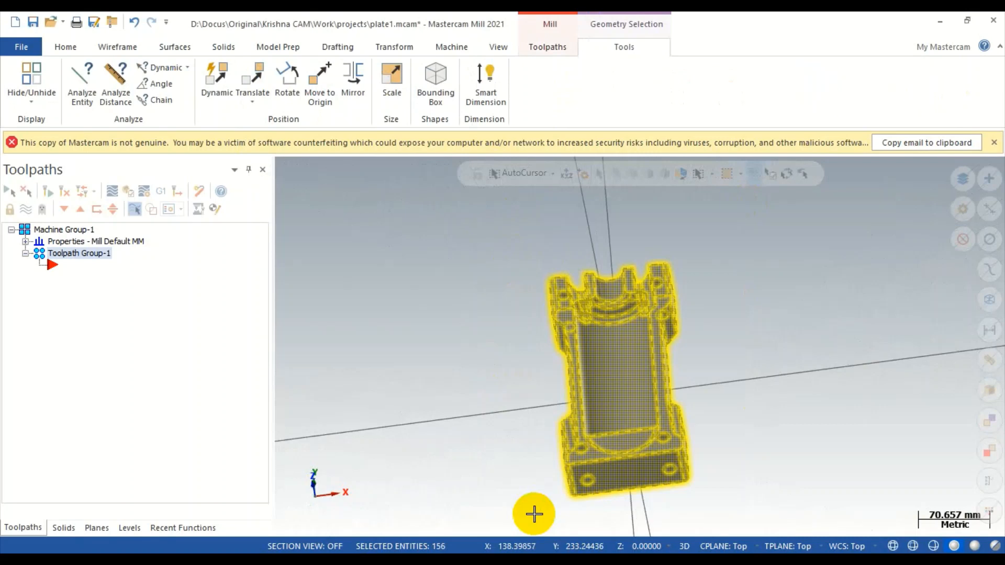
pyautogui.click(117, 46)
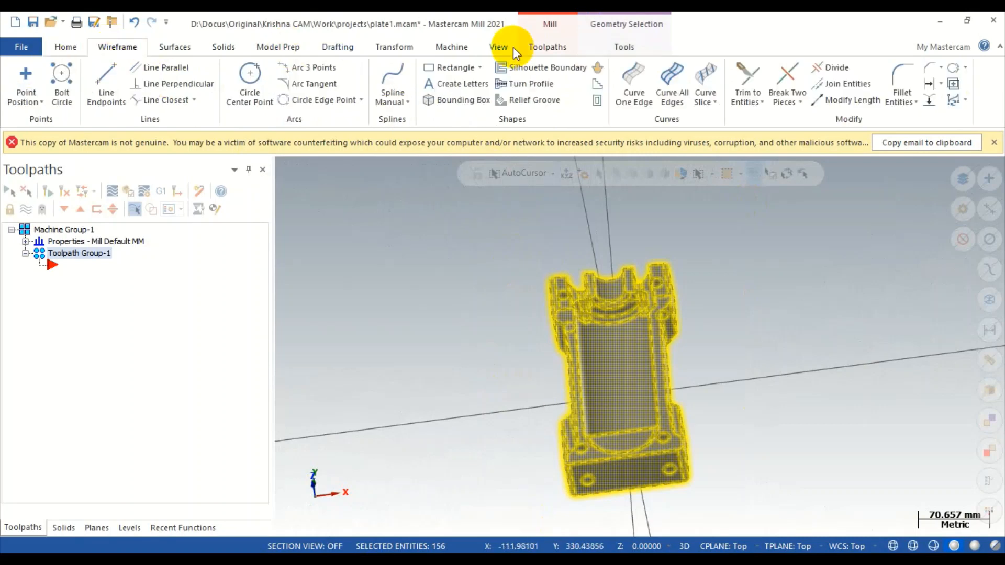
pyautogui.click(400, 46)
pyautogui.click(116, 48)
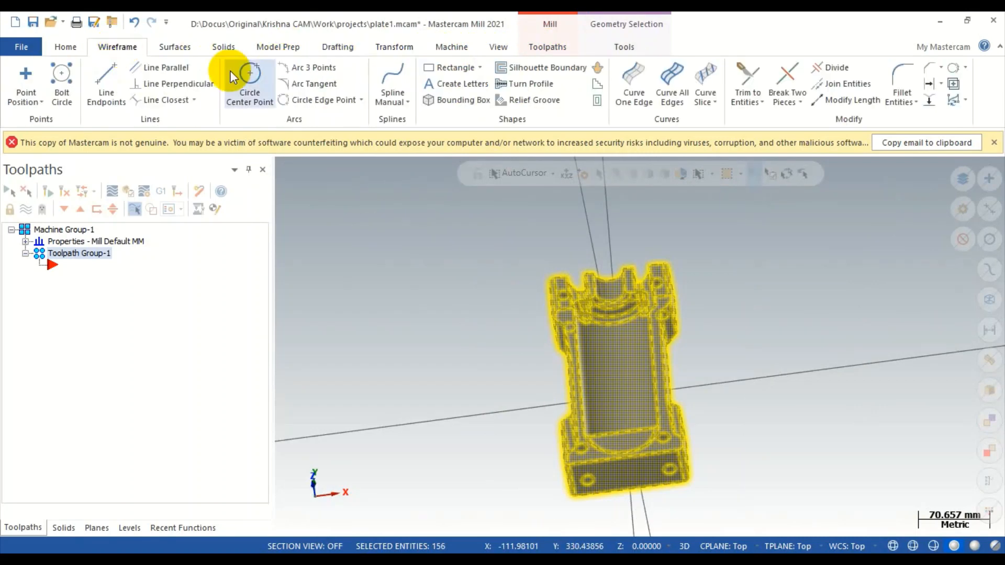
pyautogui.click(455, 101)
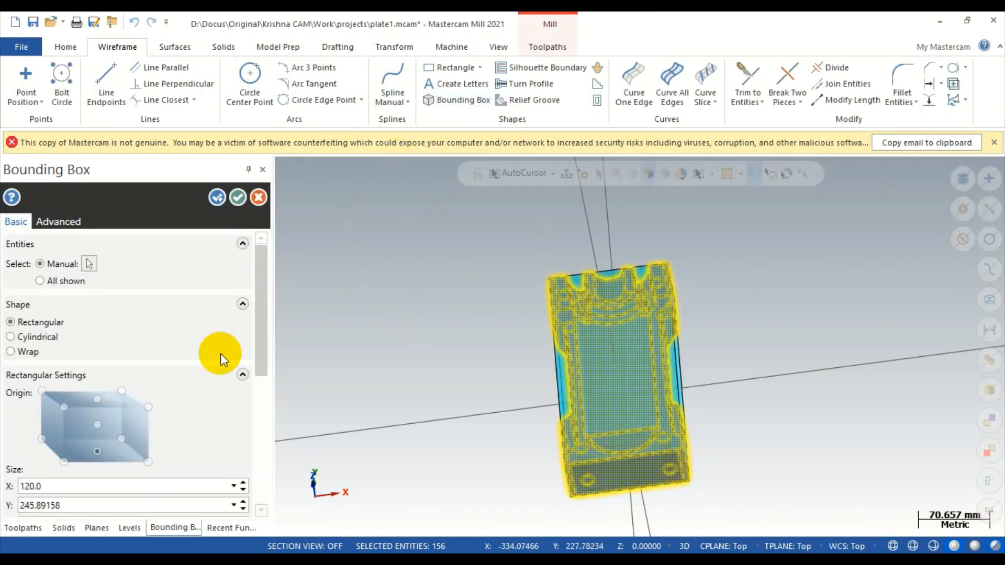
pyautogui.scroll(-3, 131, 329)
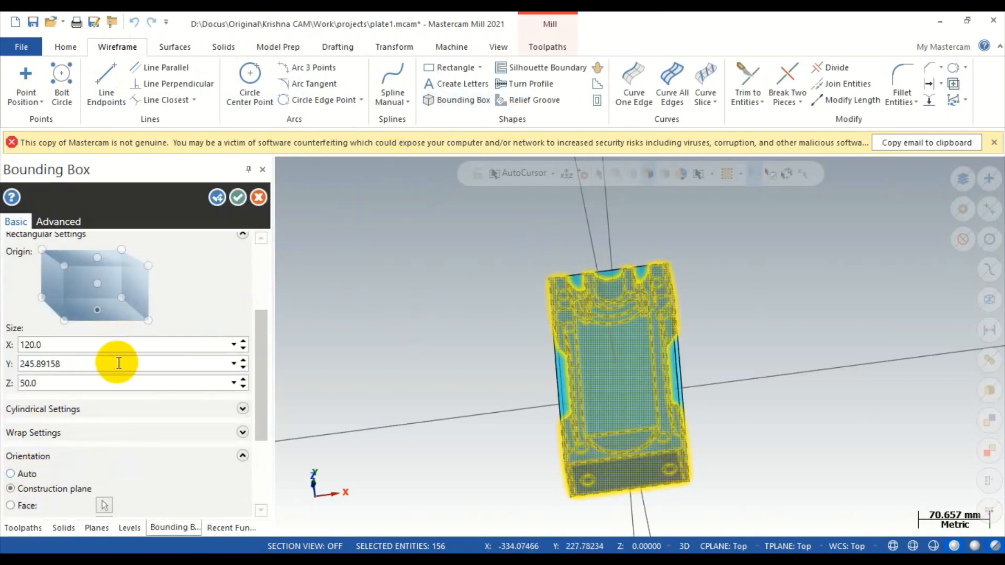
pyautogui.scroll(-3, 117, 359)
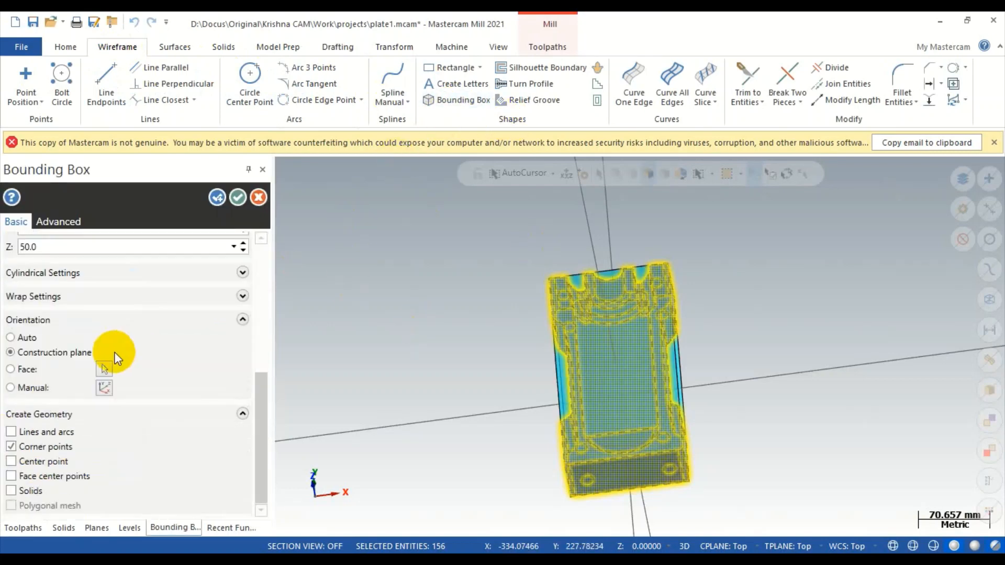
pyautogui.click(238, 198)
# Move all geometry to the origin, using the bounding box's bottom corner point at the slotted end as the reference.
pyautogui.moveTo(530, 341); pyautogui.dragTo(520, 472, button='middle')
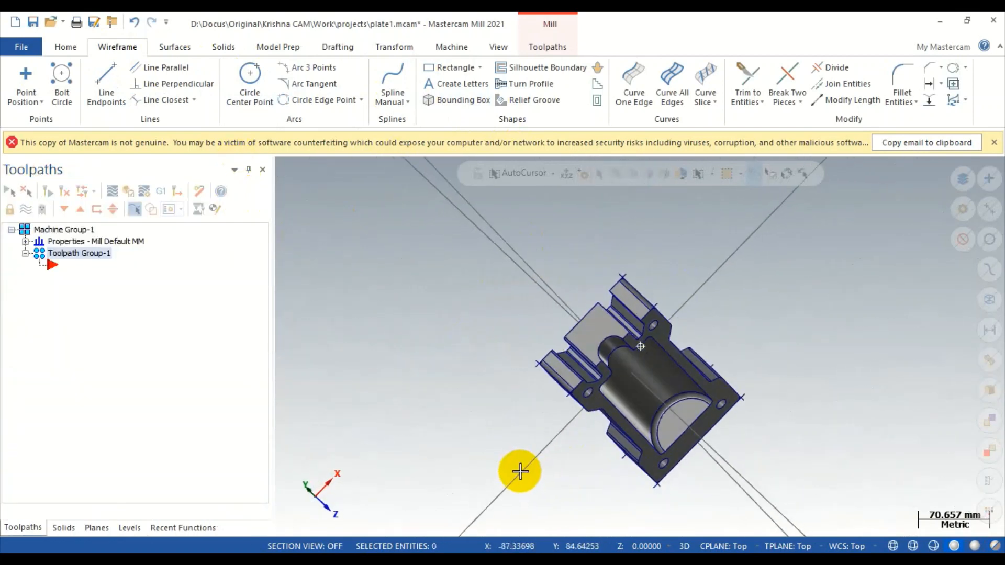
pyautogui.scroll(5, 534, 367)
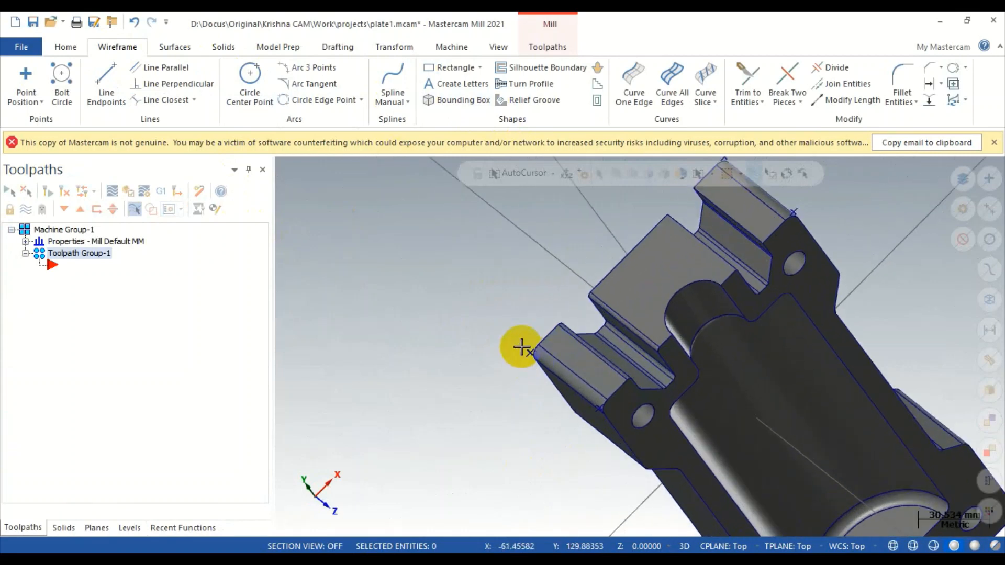
pyautogui.scroll(2, 496, 275)
pyautogui.moveTo(498, 276); pyautogui.dragTo(453, 225, button='middle')
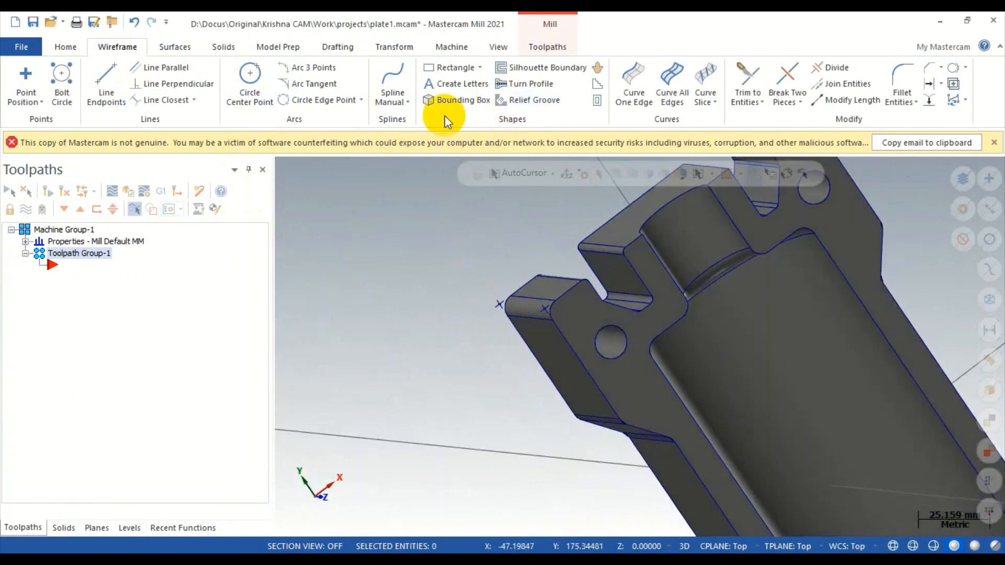
pyautogui.click(419, 46)
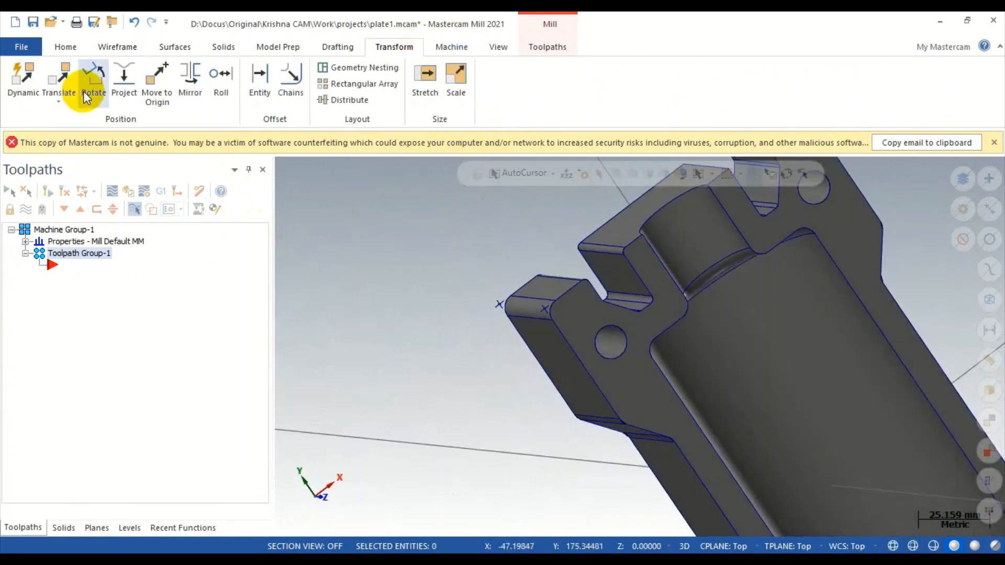
pyautogui.click(155, 87)
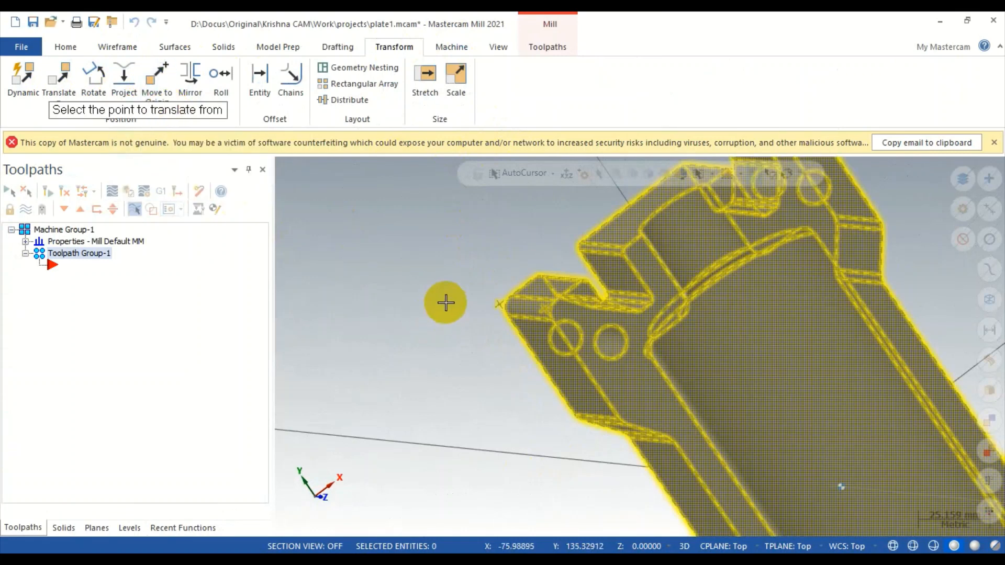
pyautogui.click(501, 306)
pyautogui.scroll(-1, 503, 305)
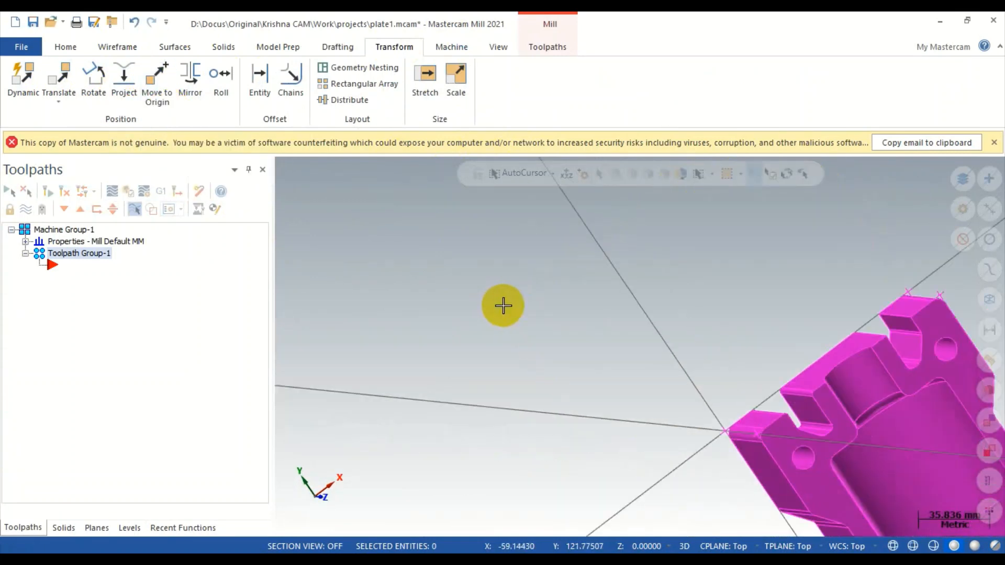
# In the top view, rotate all the geometry 90 degrees about the origin, moving it instead of copying it.
pyautogui.rightClick(466, 272)
pyautogui.click(516, 353)
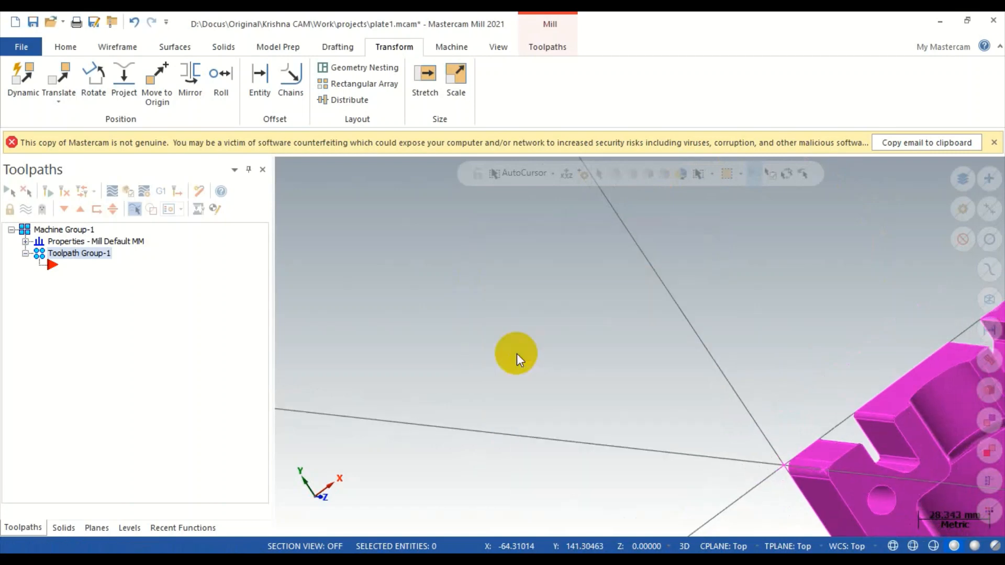
pyautogui.scroll(-2, 524, 309)
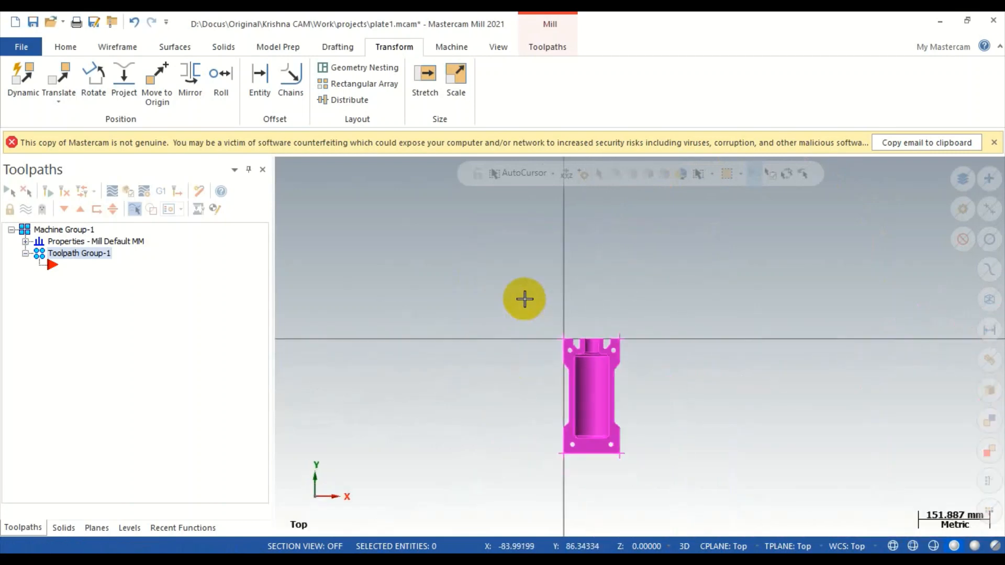
pyautogui.moveTo(681, 293); pyautogui.dragTo(443, 447)
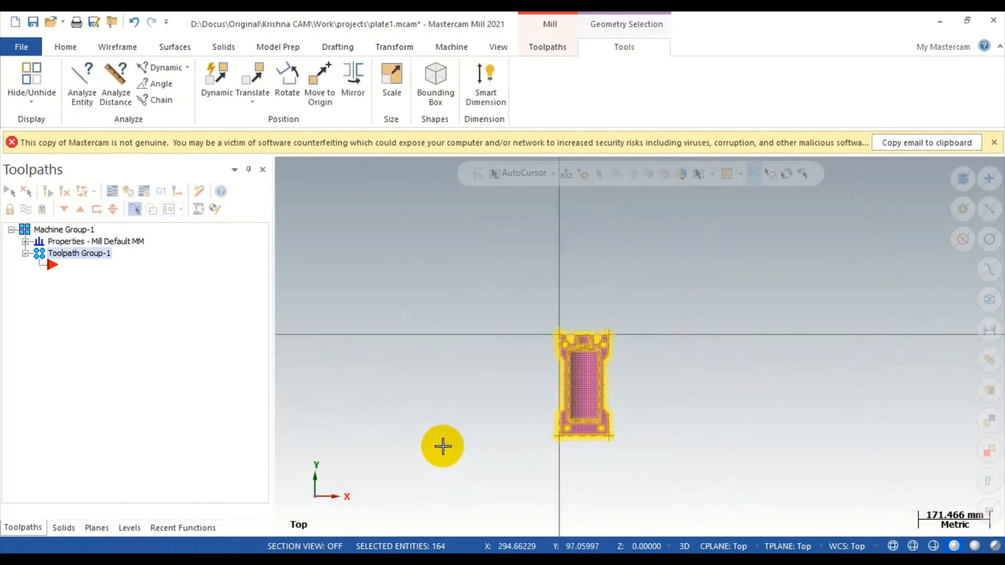
pyautogui.click(396, 46)
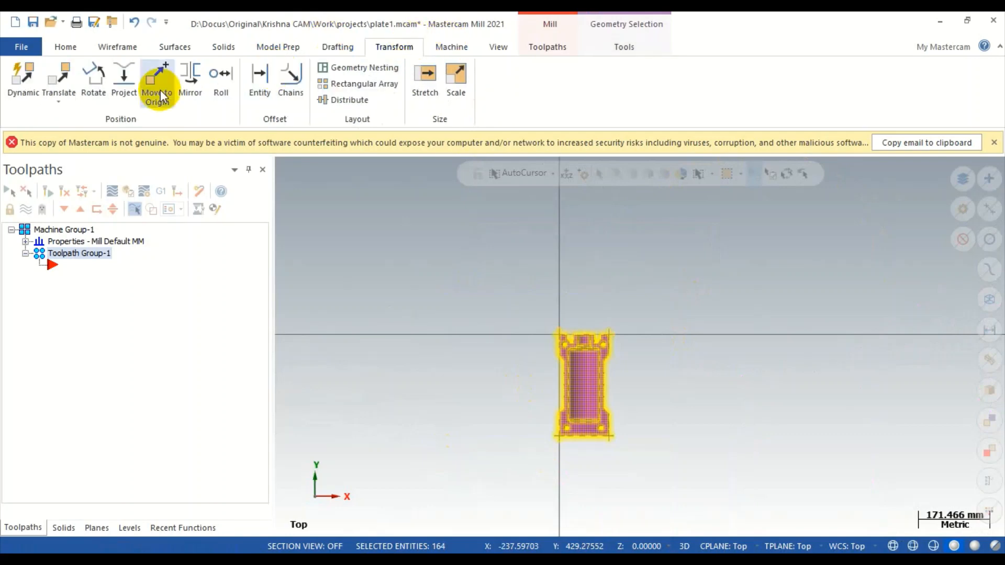
pyautogui.click(103, 80)
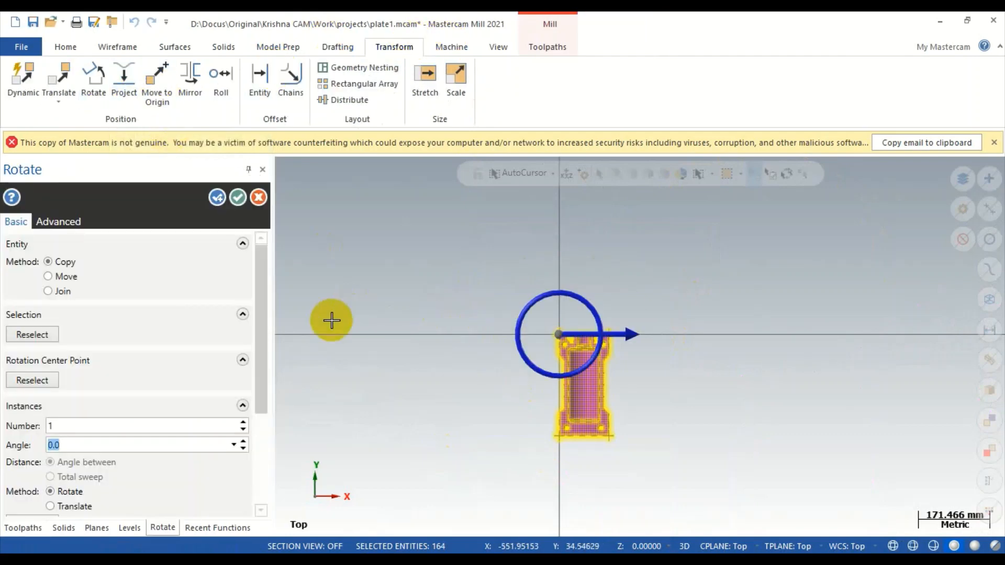
pyautogui.moveTo(647, 334); pyautogui.dragTo(558, 252)
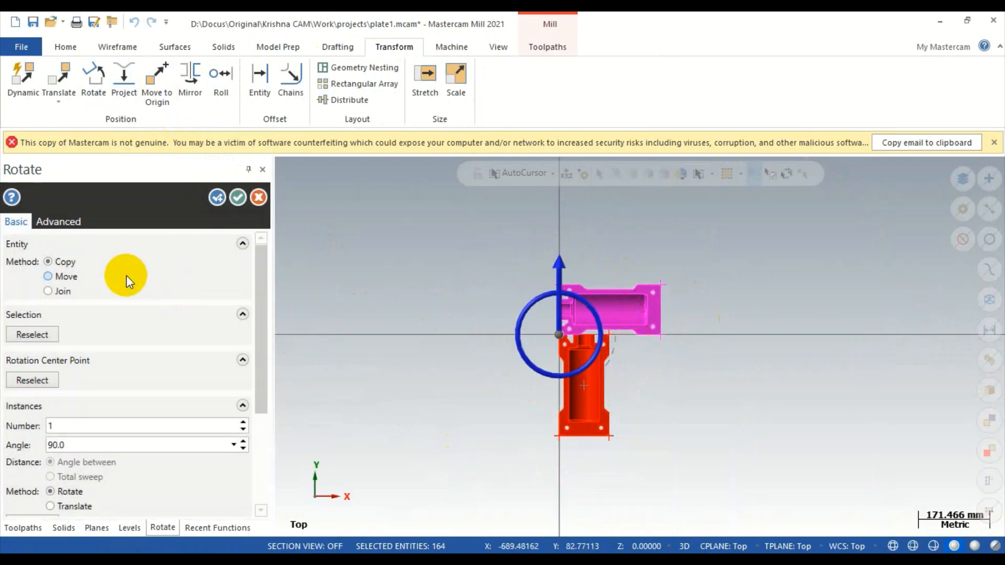
pyautogui.click(65, 276)
pyautogui.click(238, 197)
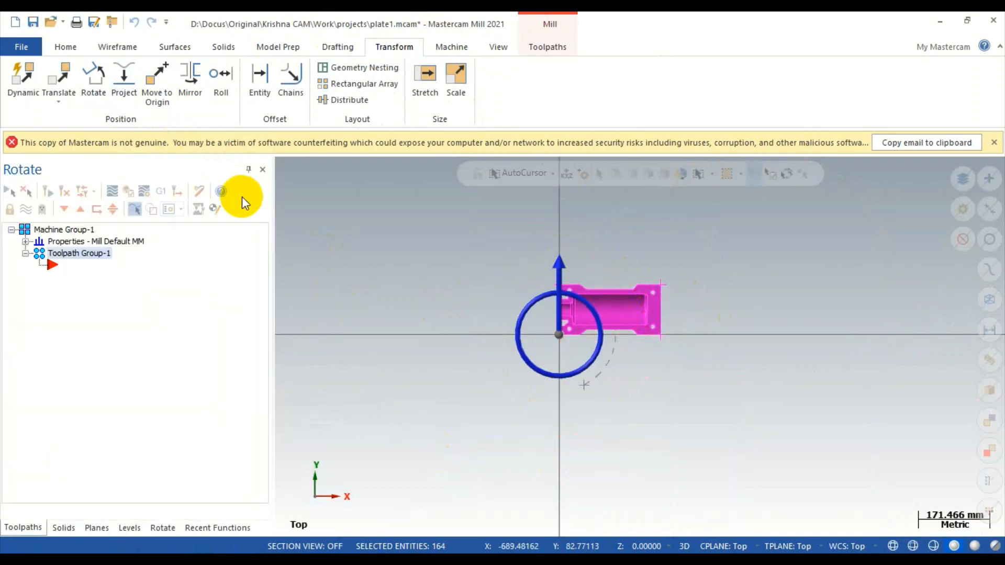
# Set up rectangular stock for the machine group, sized from all entities.
pyautogui.scroll(4, 583, 295)
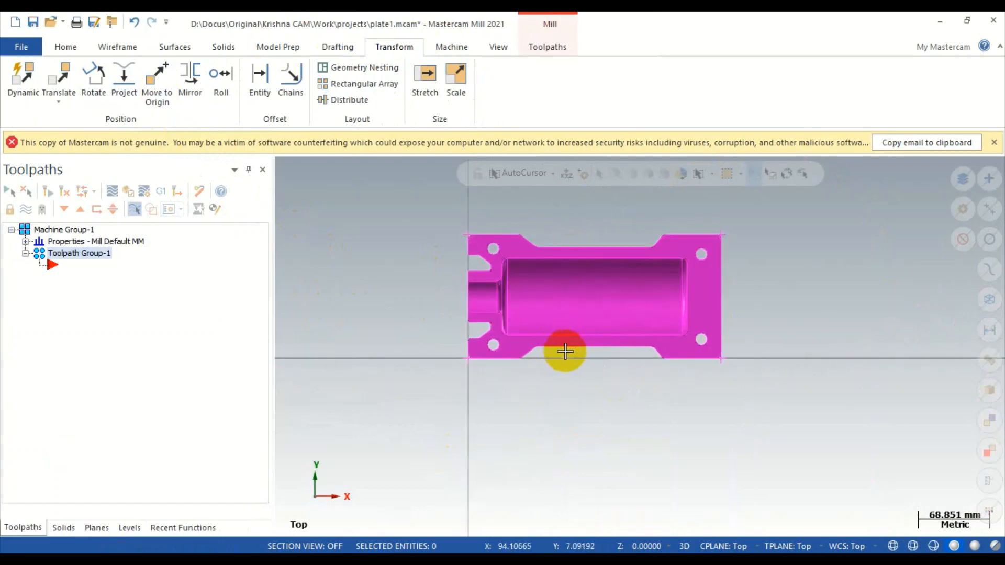
pyautogui.moveTo(565, 352); pyautogui.dragTo(610, 314, button='middle')
pyautogui.click(575, 49)
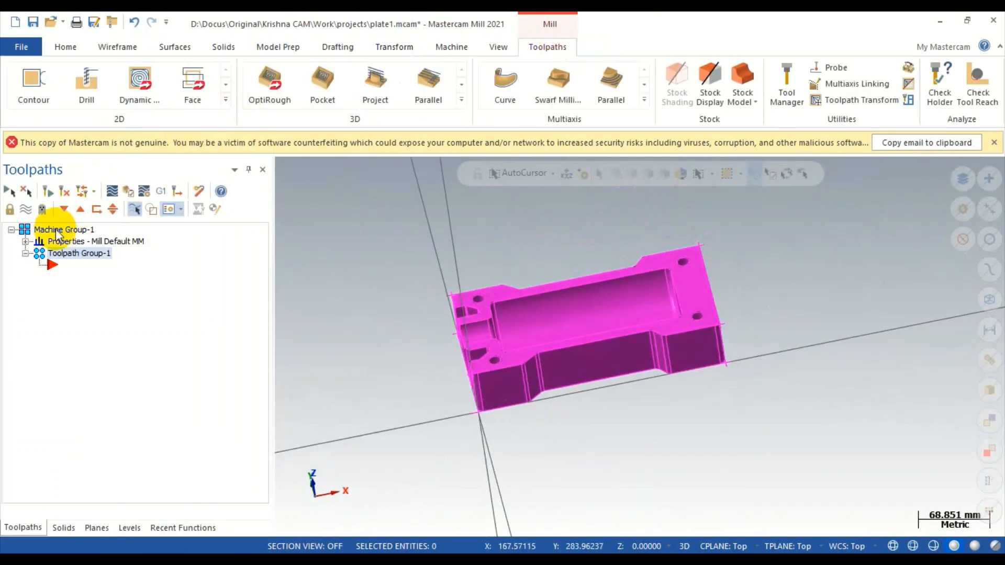
pyautogui.click(24, 242)
pyautogui.click(72, 278)
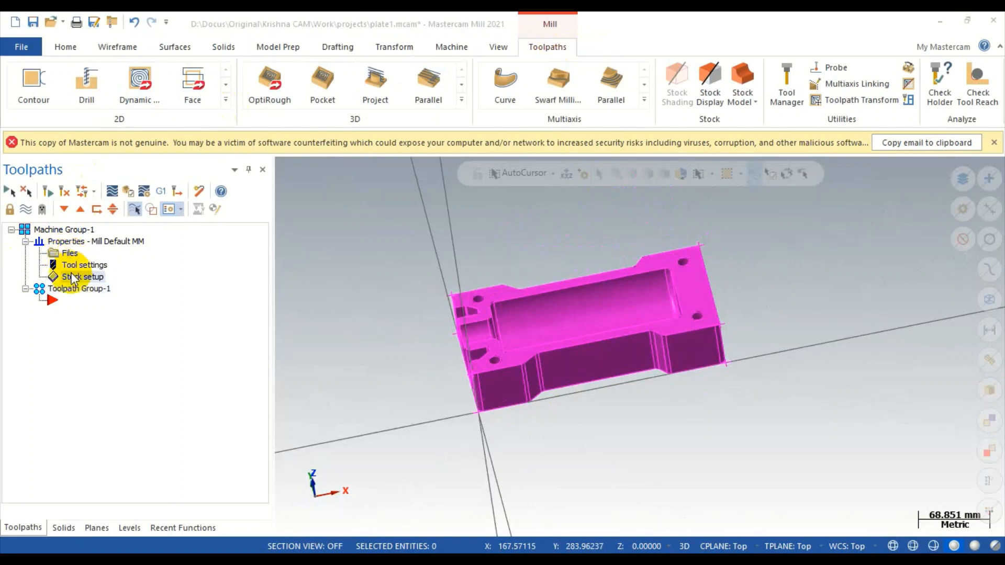
pyautogui.click(414, 466)
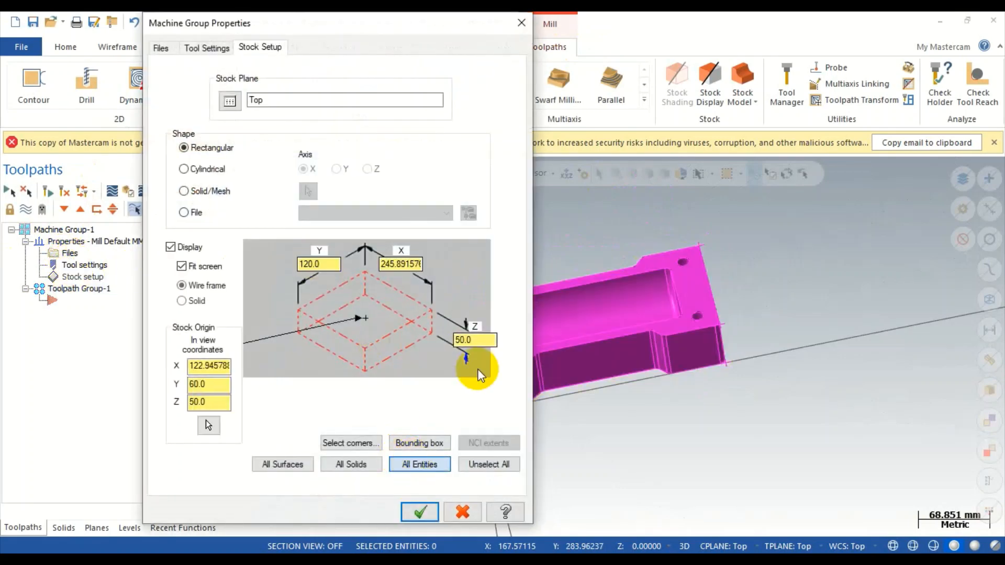
pyautogui.click(418, 514)
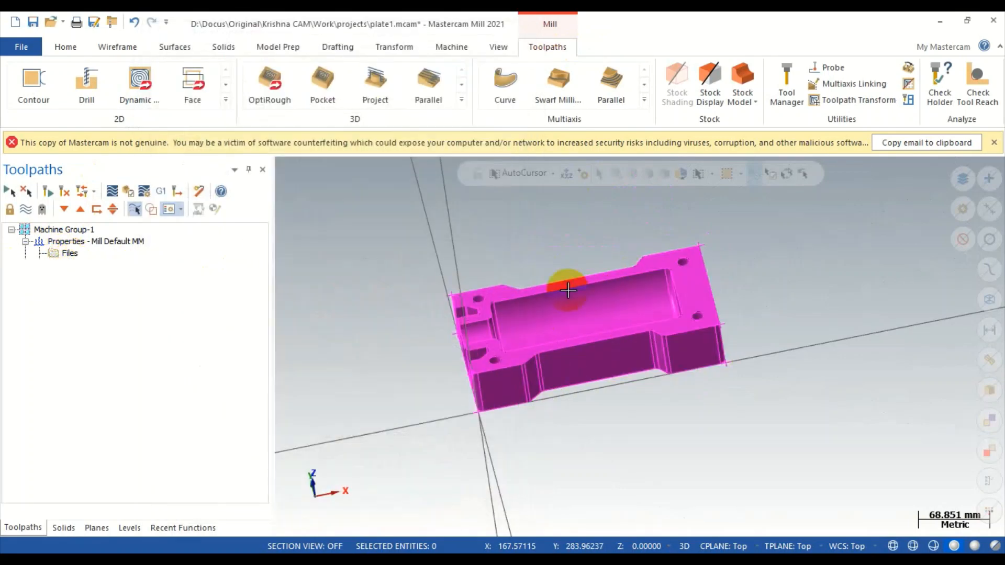
# Clear the transform result colors from the part and its corner points.
pyautogui.moveTo(526, 258); pyautogui.dragTo(548, 276, button='middle')
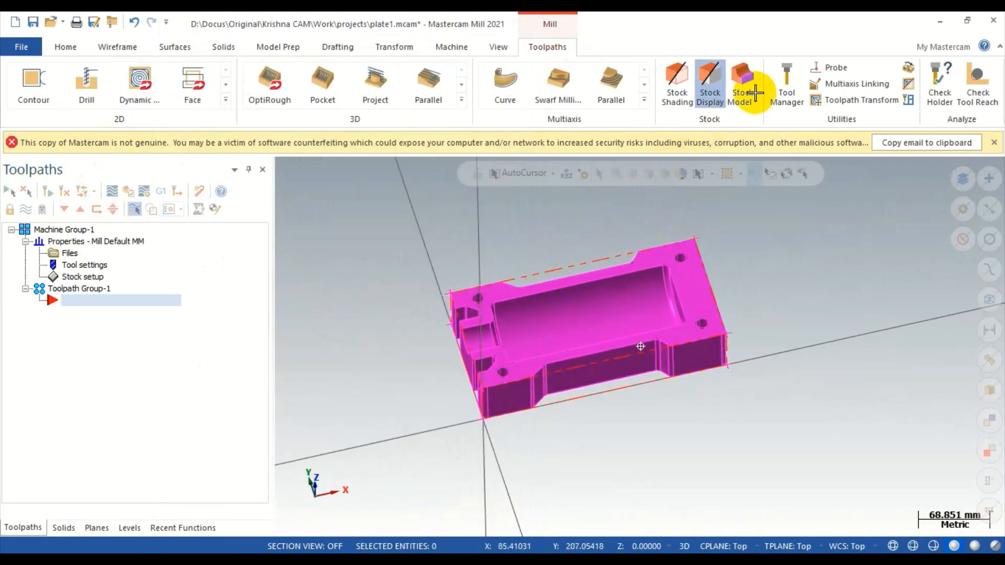
pyautogui.scroll(1, 592, 305)
pyautogui.moveTo(564, 387)
pyautogui.mouseDown(button='middle')
pyautogui.moveTo(577, 352)
pyautogui.moveTo(590, 348)
pyautogui.moveTo(576, 324)
pyautogui.moveTo(555, 370)
pyautogui.mouseUp(button='middle')
pyautogui.scroll(1, 554, 342)
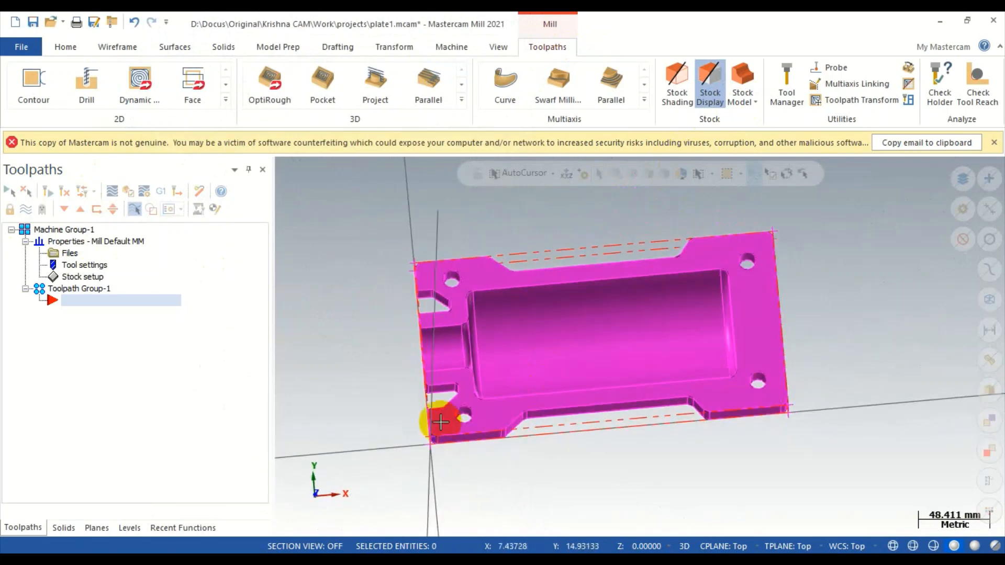
pyautogui.scroll(5, 564, 396)
pyautogui.moveTo(570, 419)
pyautogui.mouseDown(button='middle')
pyautogui.moveTo(594, 377)
pyautogui.moveTo(651, 398)
pyautogui.moveTo(590, 386)
pyautogui.mouseUp(button='middle')
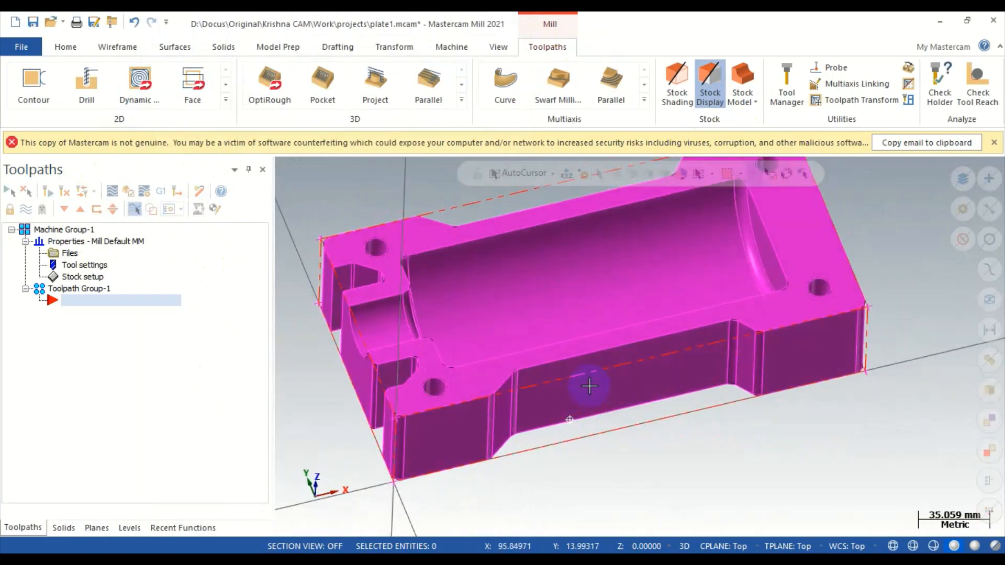
pyautogui.scroll(-6, 588, 384)
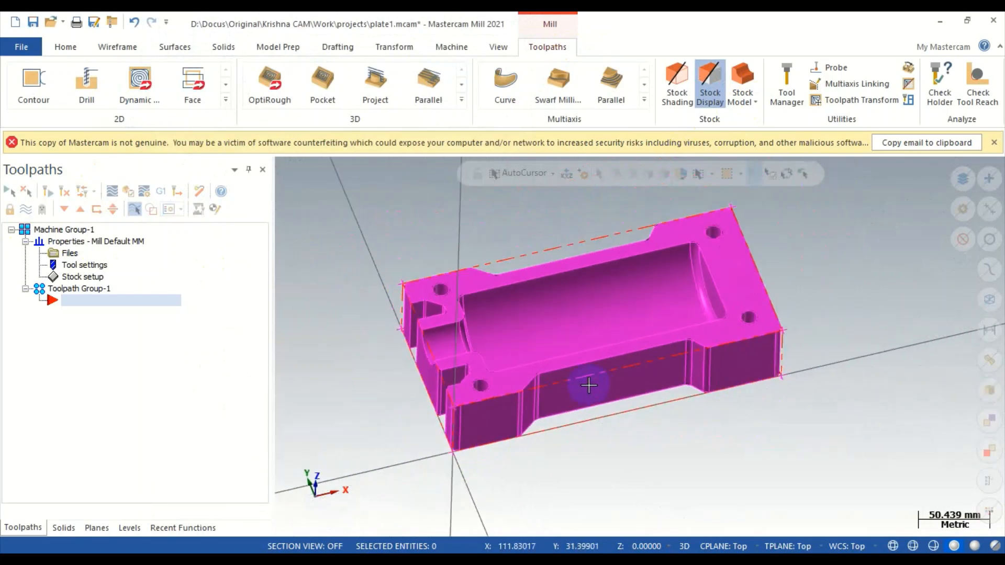
pyautogui.click(66, 46)
pyautogui.click(220, 95)
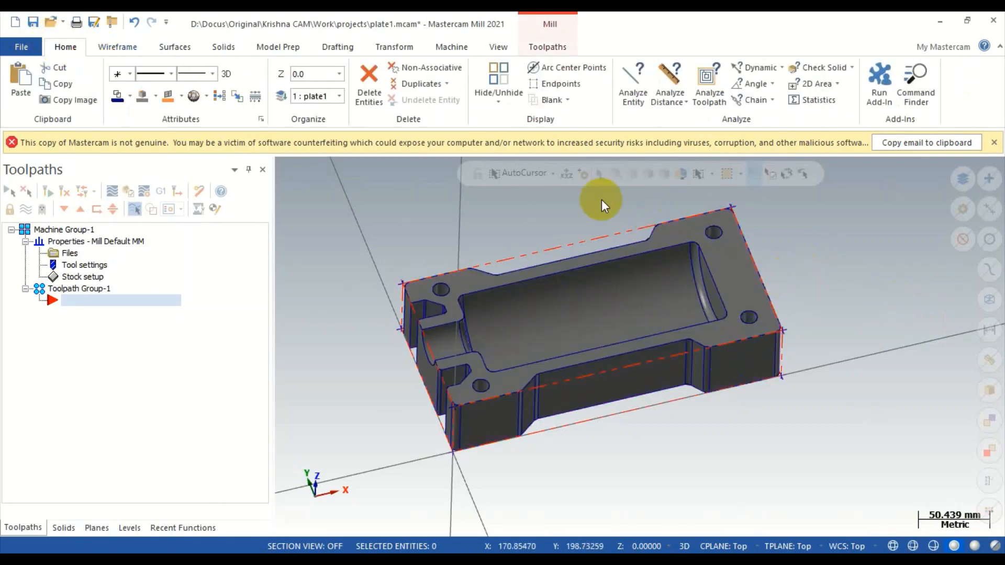
pyautogui.click(545, 47)
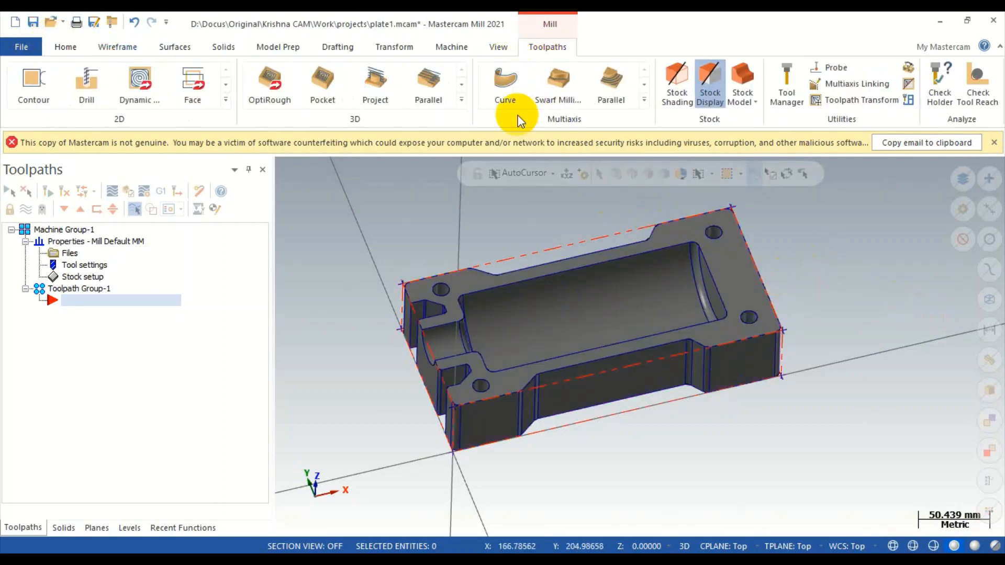
pyautogui.click(460, 99)
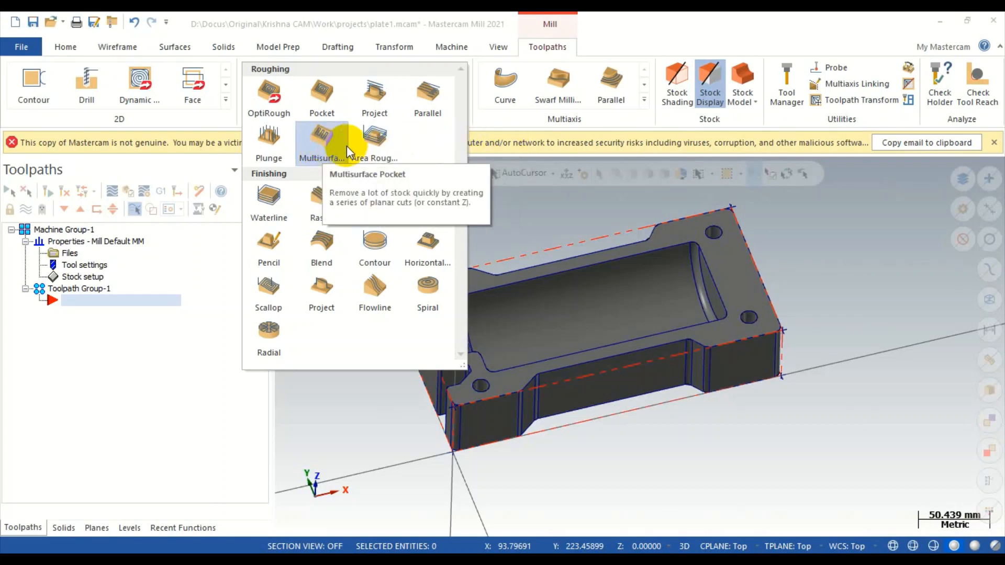
pyautogui.click(367, 146)
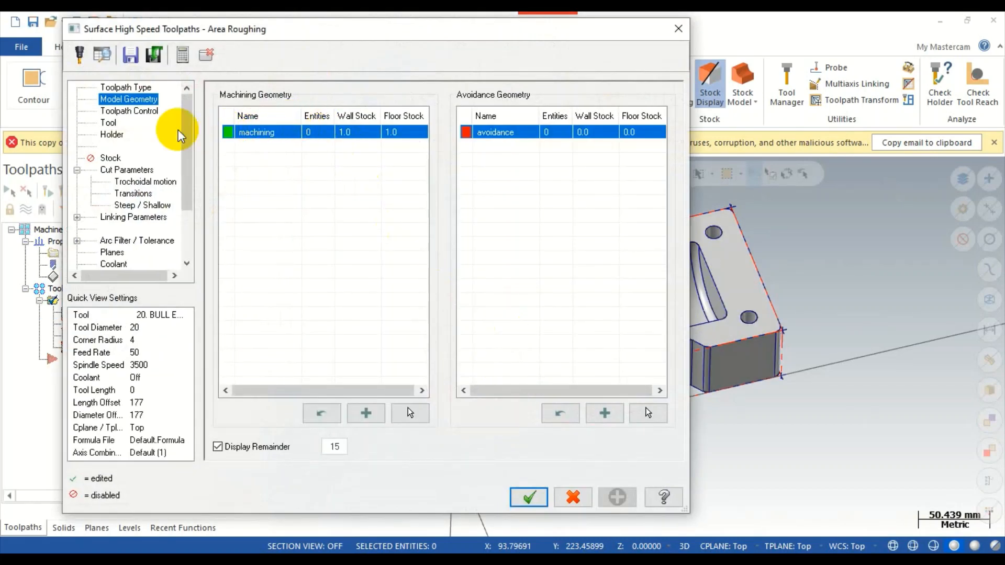
pyautogui.click(131, 85)
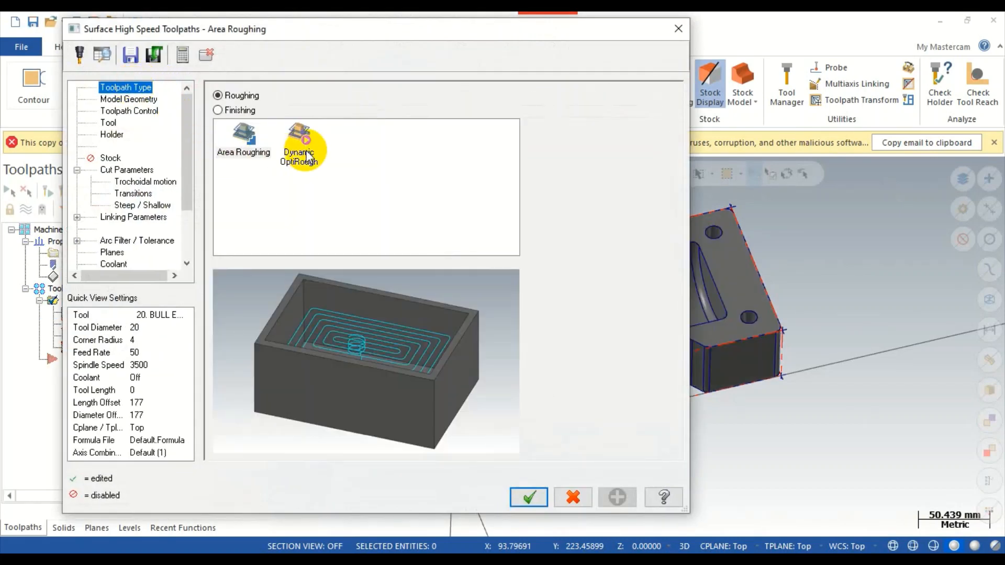
pyautogui.moveTo(327, 32); pyautogui.dragTo(546, 144)
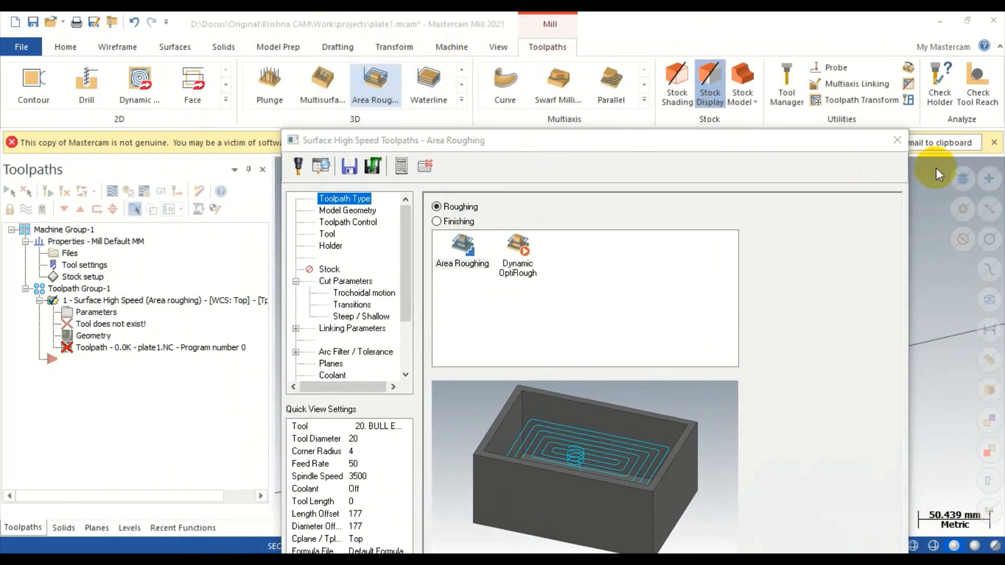
pyautogui.click(897, 140)
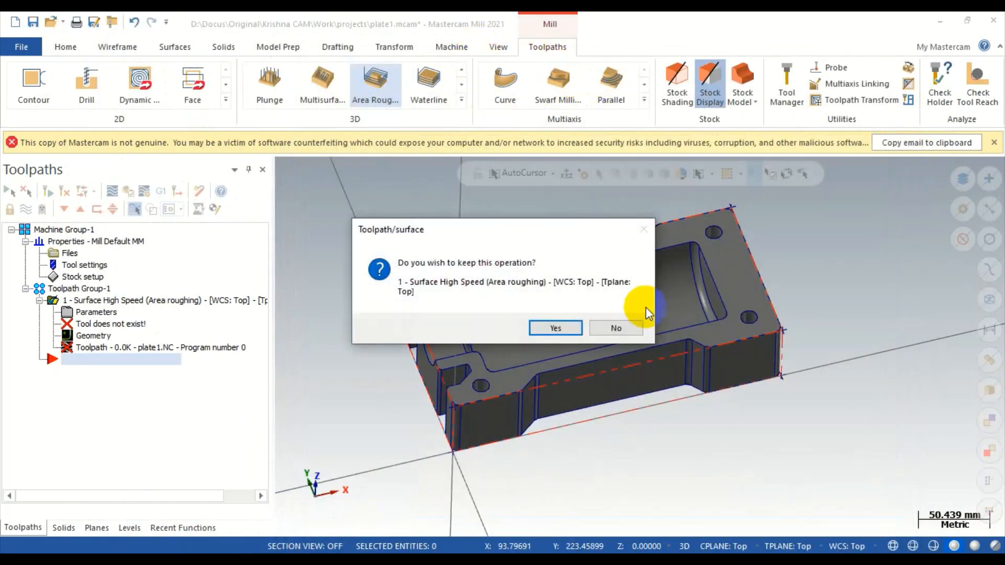
pyautogui.click(602, 328)
# Start a 3D Area Roughing toolpath and set its type to Roughing with the Area Roughing strategy.
pyautogui.click(461, 69)
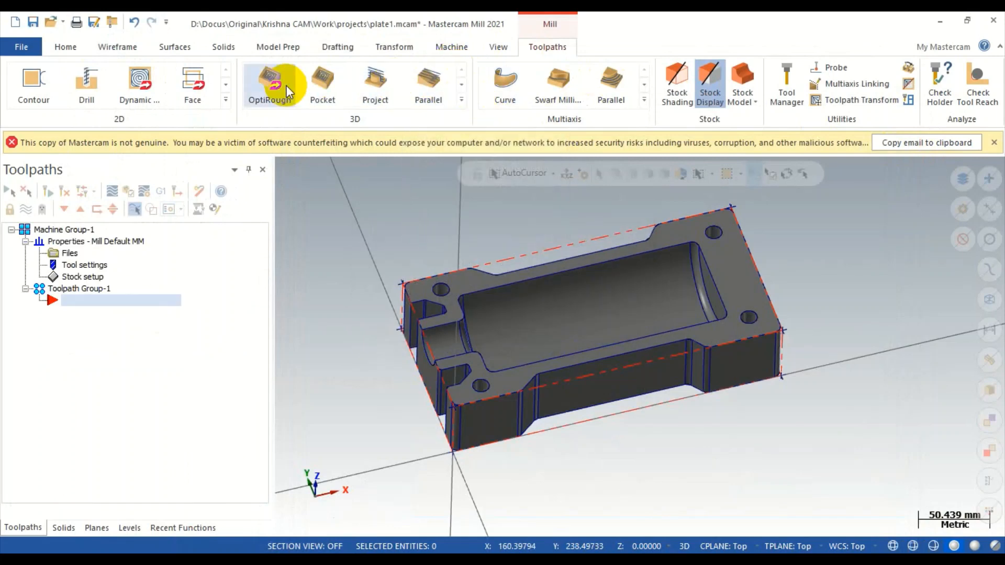
pyautogui.click(461, 102)
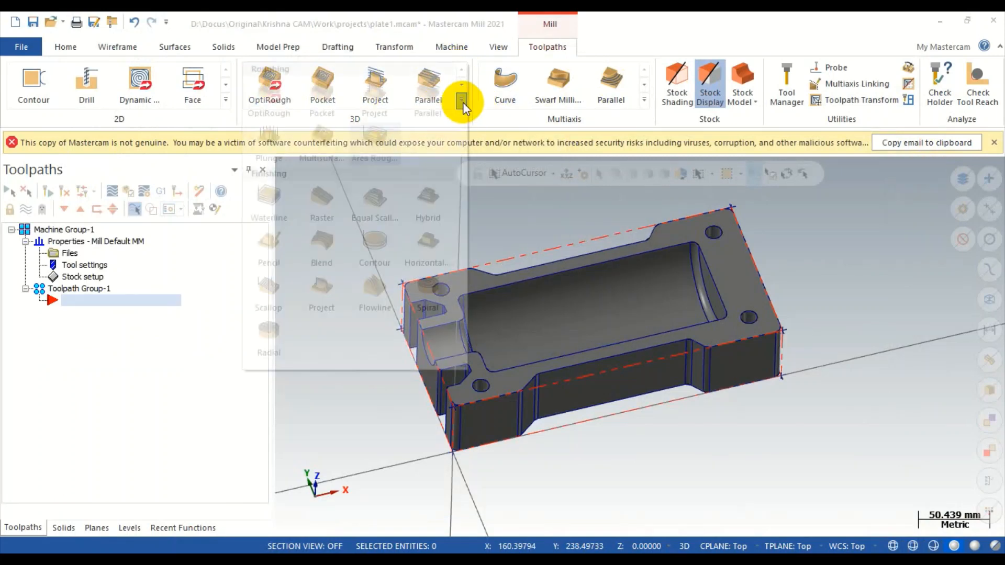
pyautogui.click(376, 137)
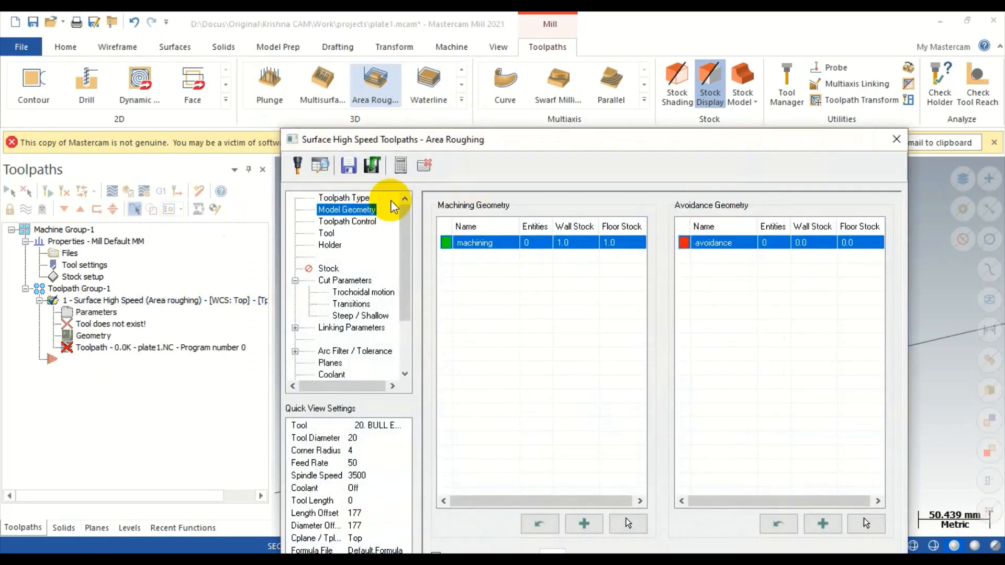
pyautogui.click(360, 199)
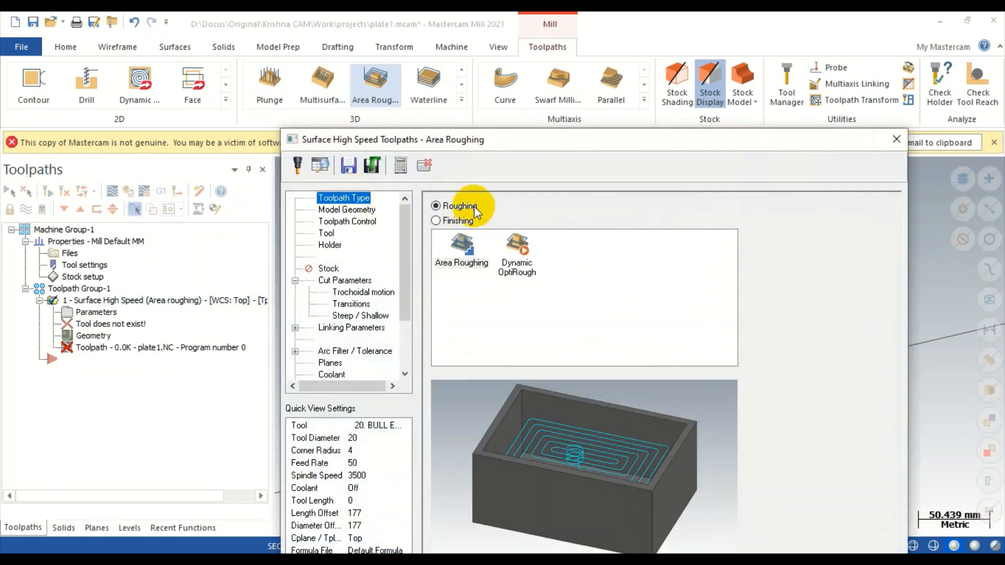
pyautogui.click(523, 253)
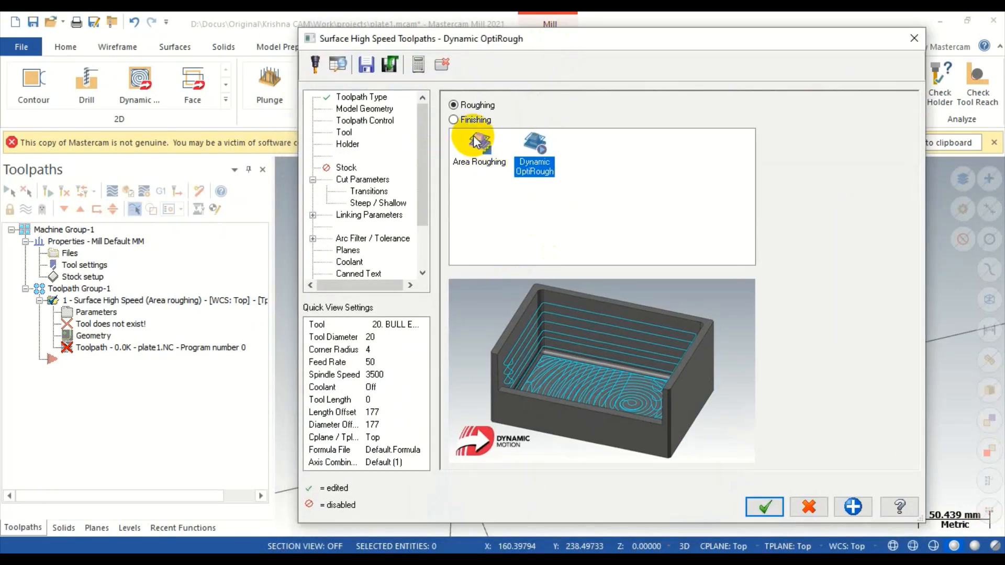
pyautogui.click(476, 141)
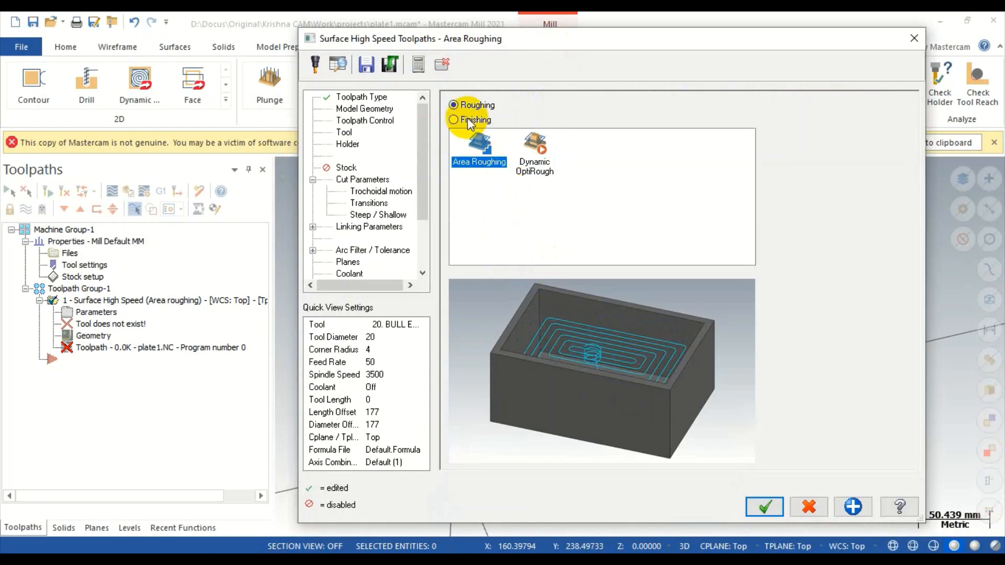
# Assign the part's top face and the faces of its central cavity and end channel as the machining geometry.
pyautogui.click(377, 110)
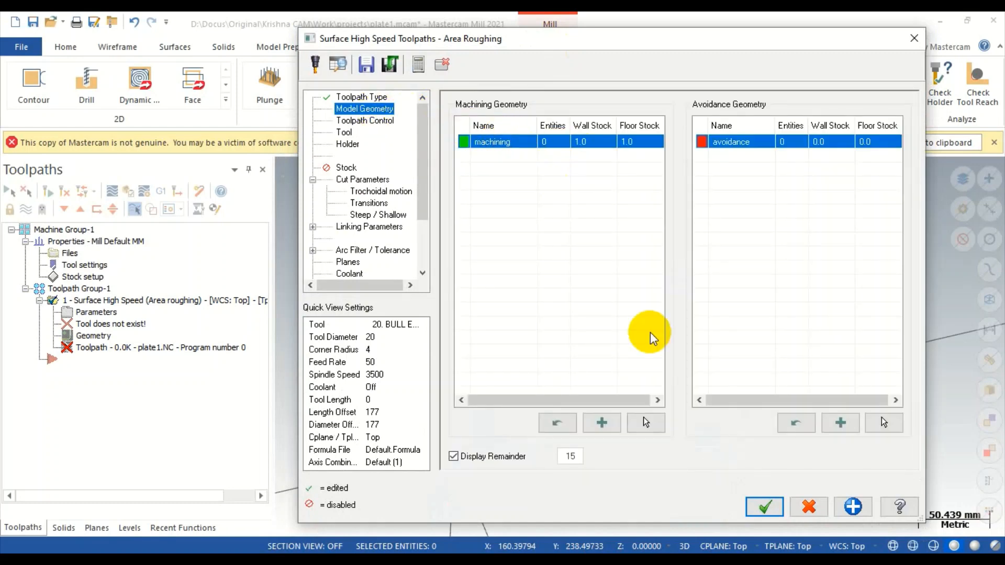
pyautogui.click(647, 423)
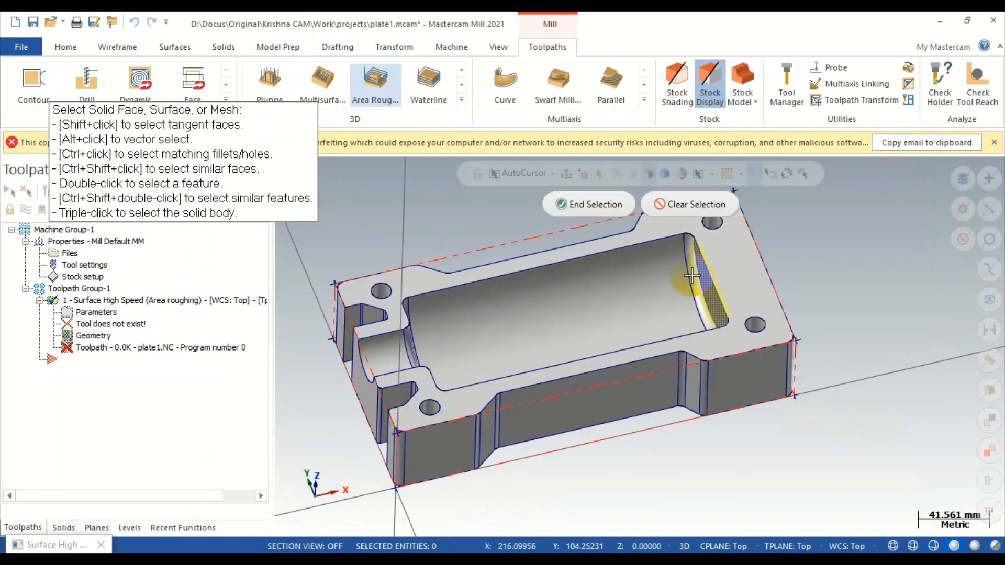
pyautogui.moveTo(647, 285); pyautogui.dragTo(546, 317, button='middle')
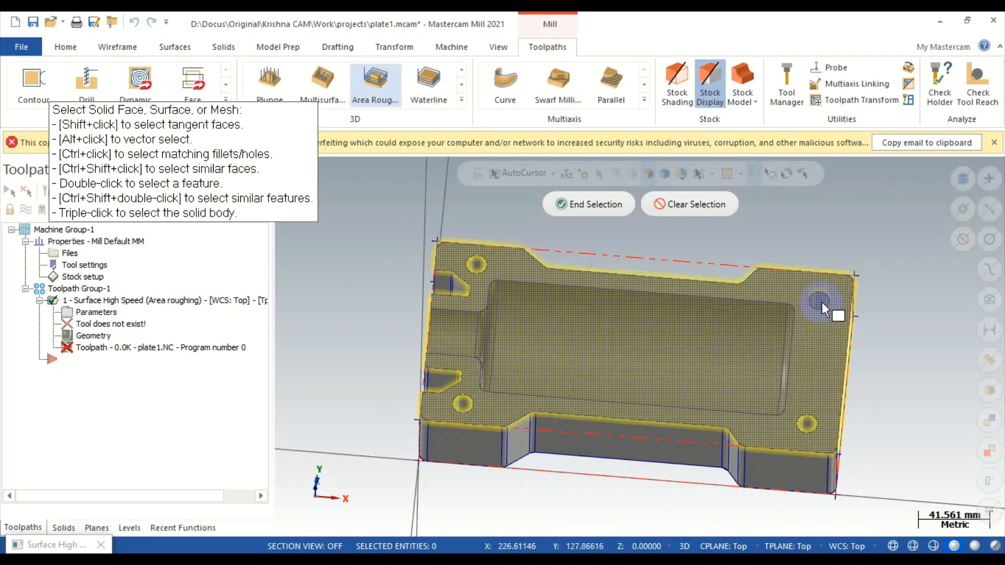
pyautogui.click(597, 208)
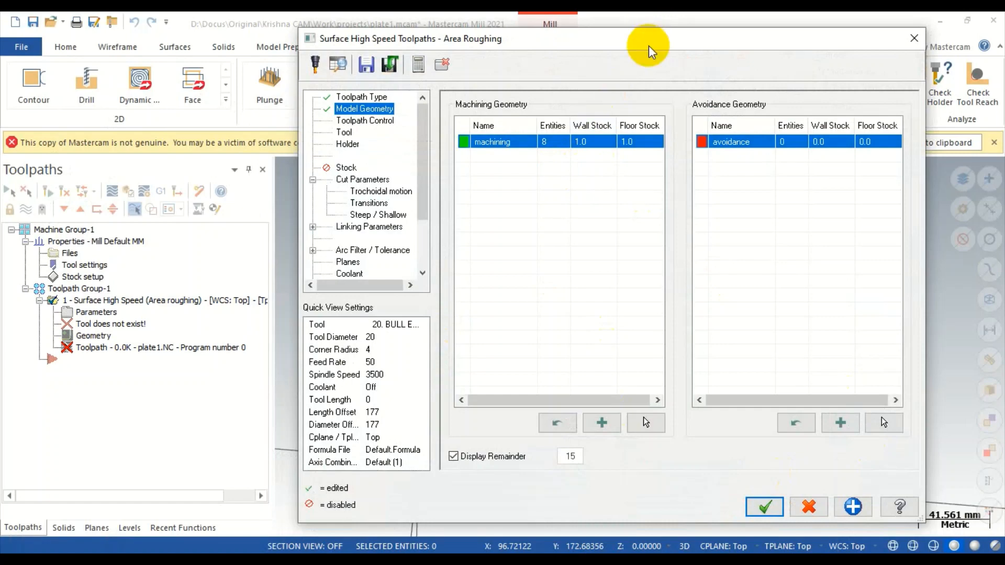
pyautogui.moveTo(648, 47); pyautogui.dragTo(363, 48)
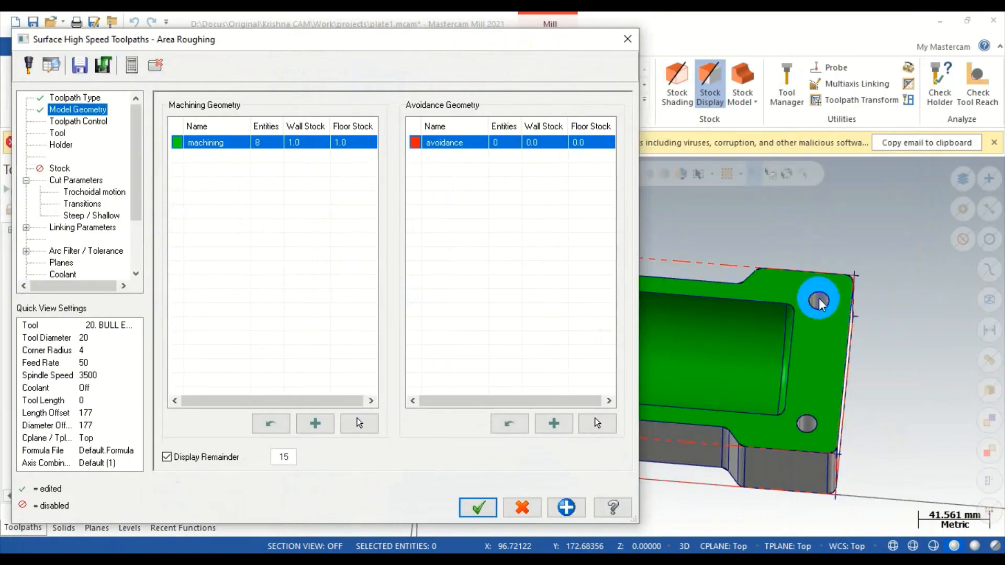
pyautogui.moveTo(550, 45); pyautogui.dragTo(769, 32)
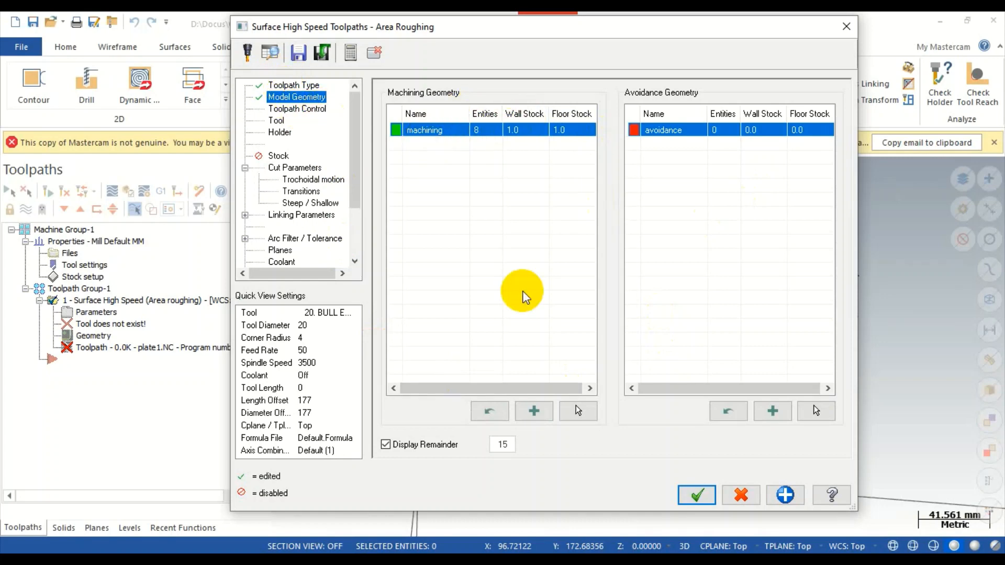
# Start a 3D wireframe containment boundary chain on the cavity's long rim edge and follow it around the corner along the end channel's first straight edge.
pyautogui.click(281, 111)
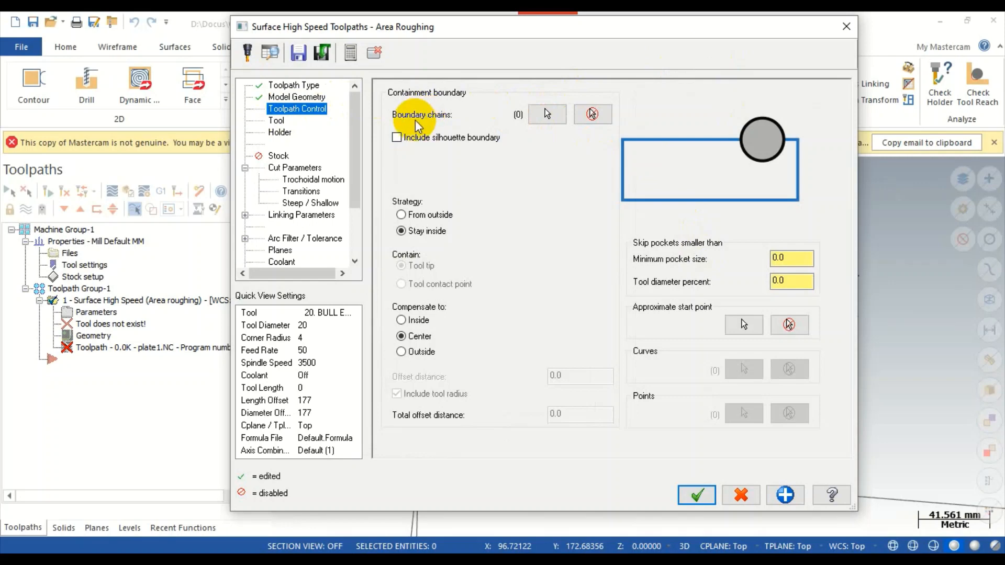
pyautogui.moveTo(545, 36); pyautogui.dragTo(426, 26)
pyautogui.moveTo(280, 21); pyautogui.dragTo(297, 37)
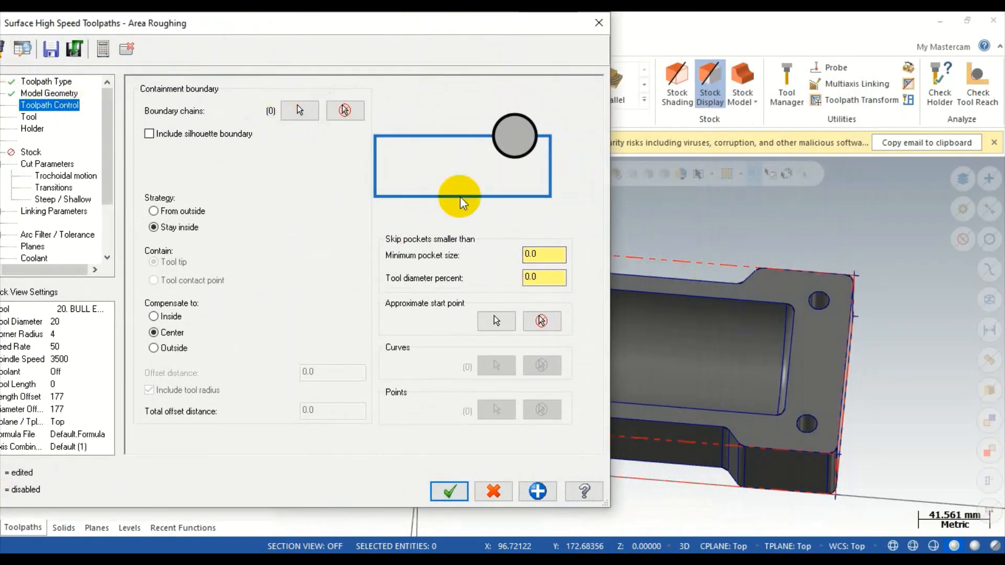
pyautogui.click(298, 110)
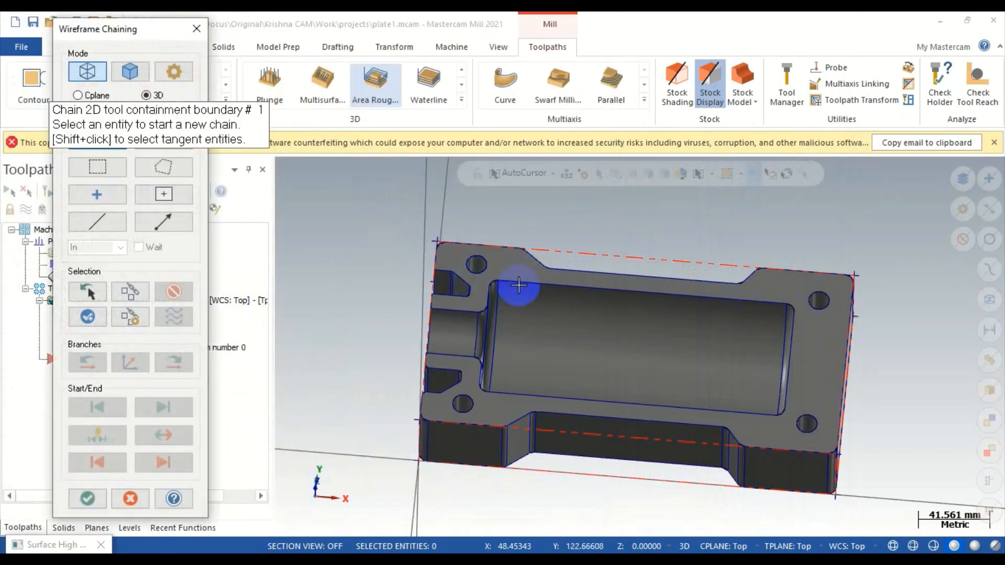
pyautogui.click(671, 295)
pyautogui.scroll(6, 490, 276)
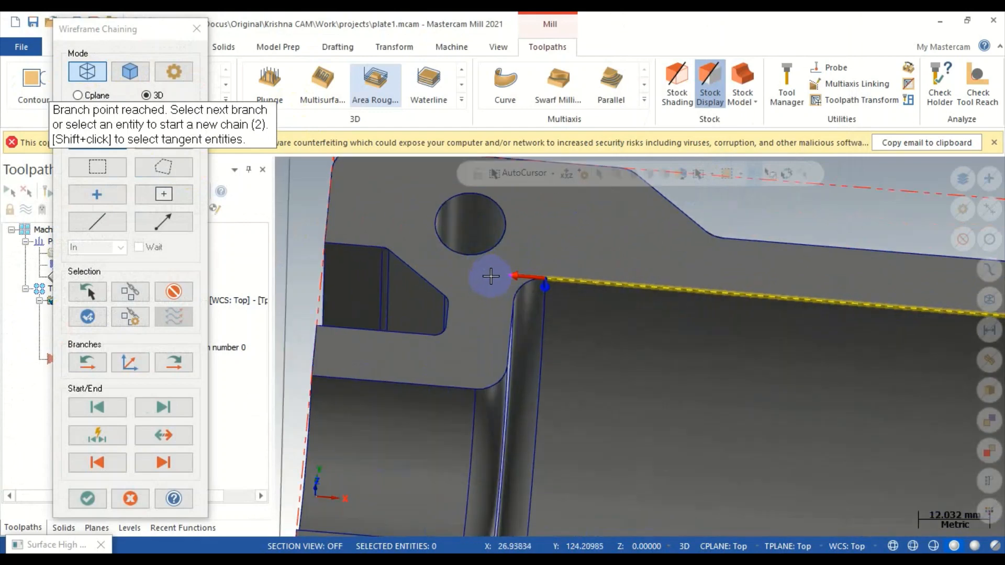
pyautogui.moveTo(522, 338); pyautogui.dragTo(448, 329, button='middle')
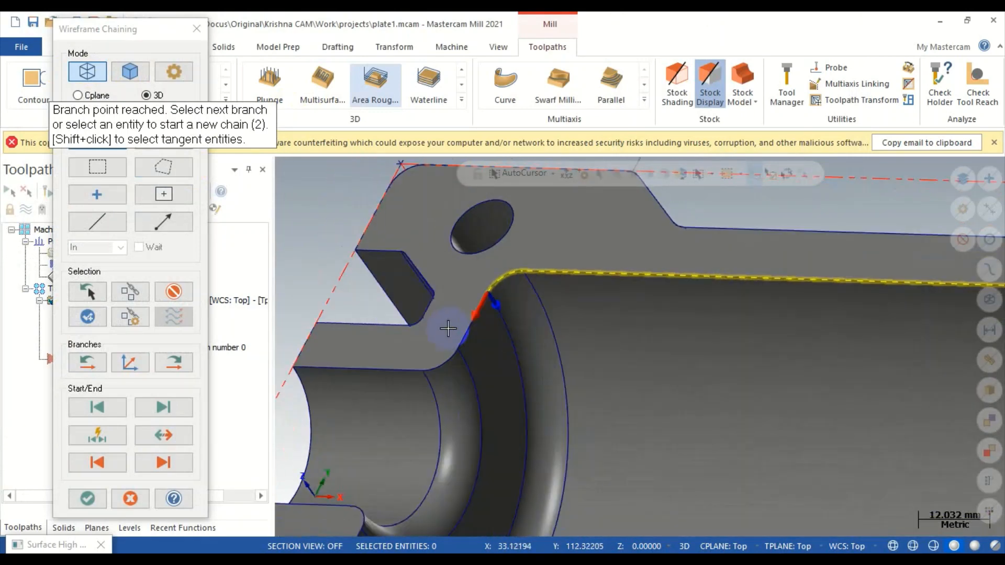
pyautogui.click(467, 343)
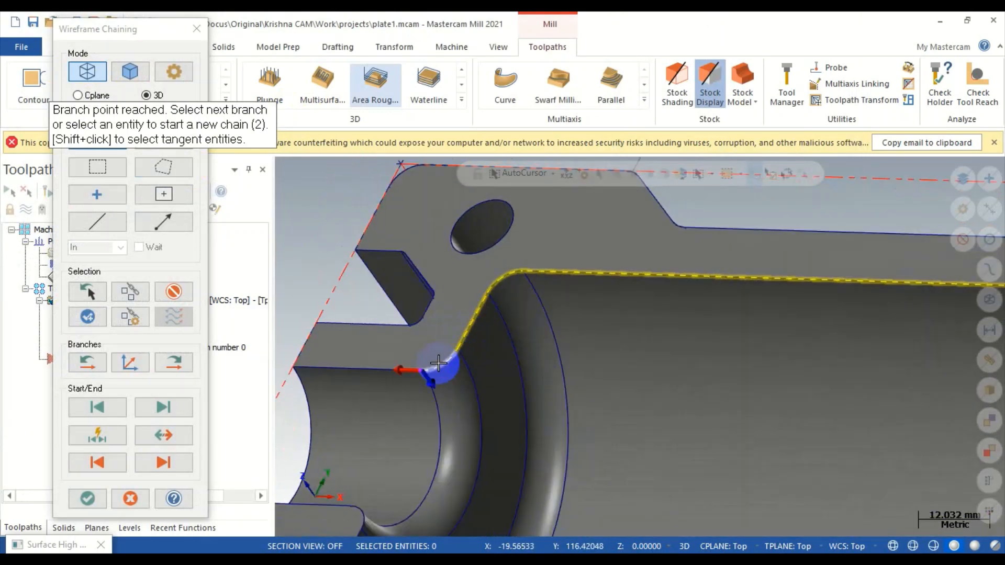
pyautogui.click(373, 369)
# Continue the boundary chain around the arc at the channel's open end, up its opposite edge and along the cavity's end shoulder.
pyautogui.moveTo(361, 370); pyautogui.dragTo(590, 326, button='middle')
pyautogui.click(351, 434)
pyautogui.moveTo(498, 357); pyautogui.dragTo(539, 334, button='middle')
pyautogui.scroll(-5, 550, 308)
pyautogui.scroll(2, 599, 444)
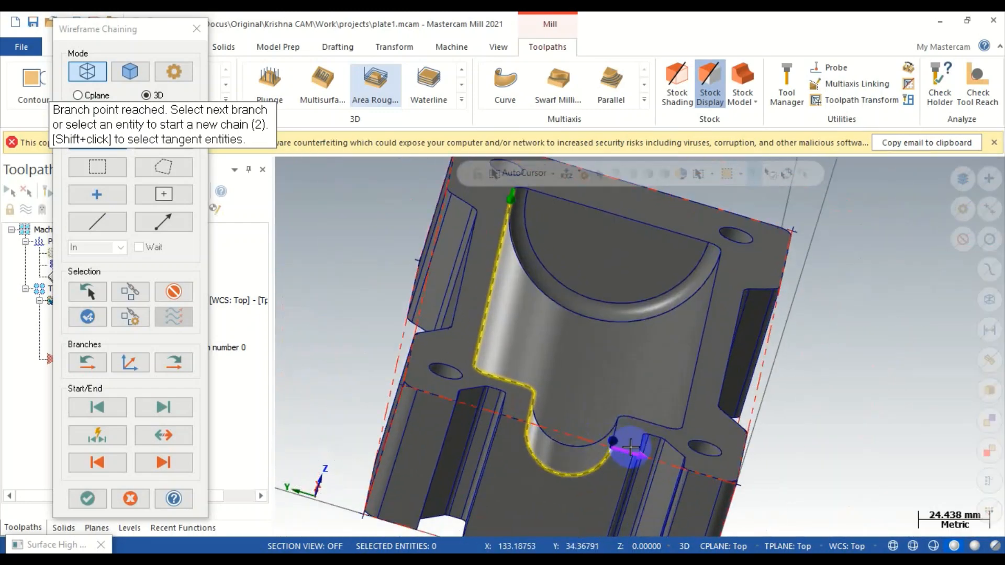
pyautogui.scroll(5, 631, 447)
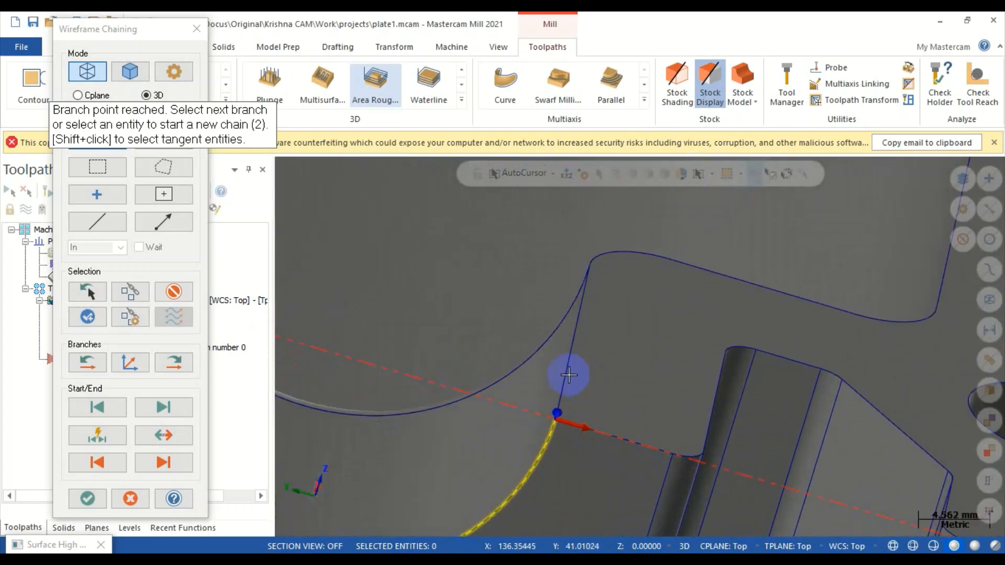
pyautogui.click(558, 407)
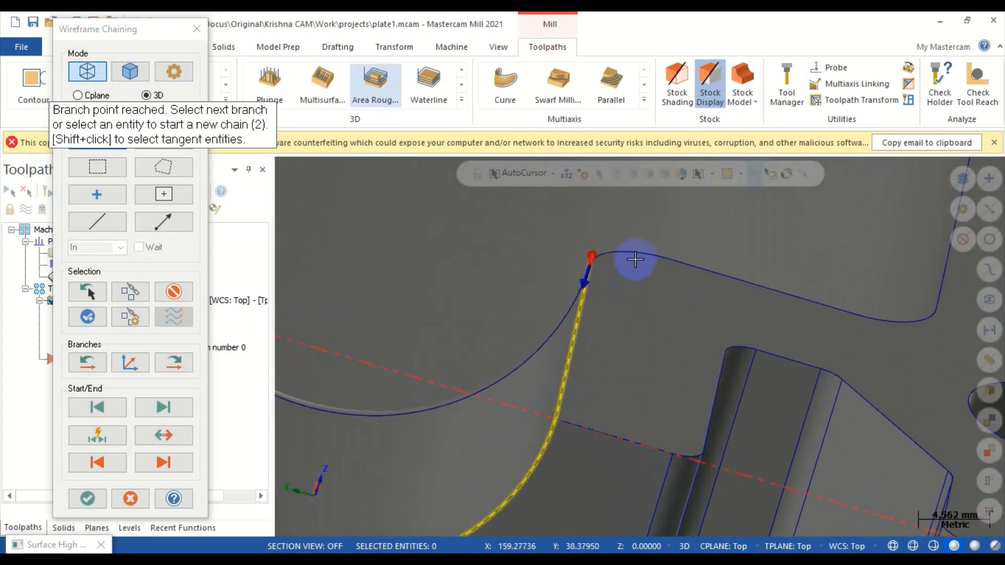
pyautogui.click(588, 258)
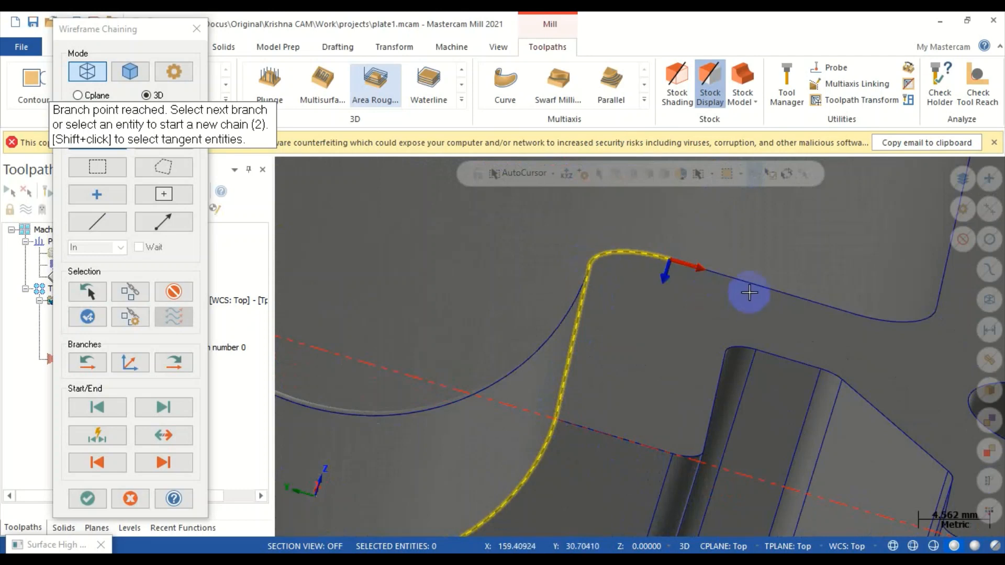
pyautogui.click(671, 259)
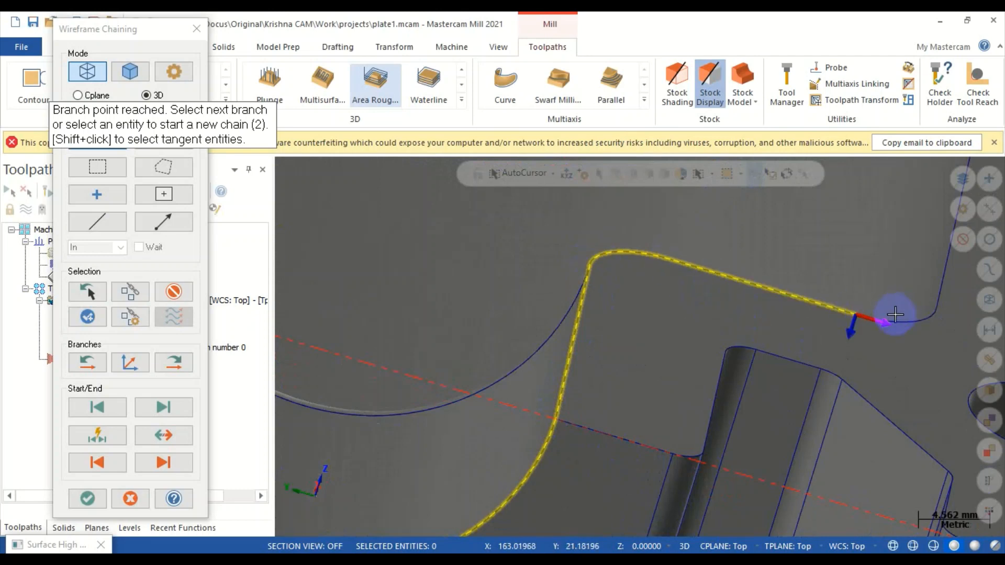
# Continue the boundary chain around the end shoulder's corner and along the cavity's second long rim edge.
pyautogui.scroll(-3, 830, 318)
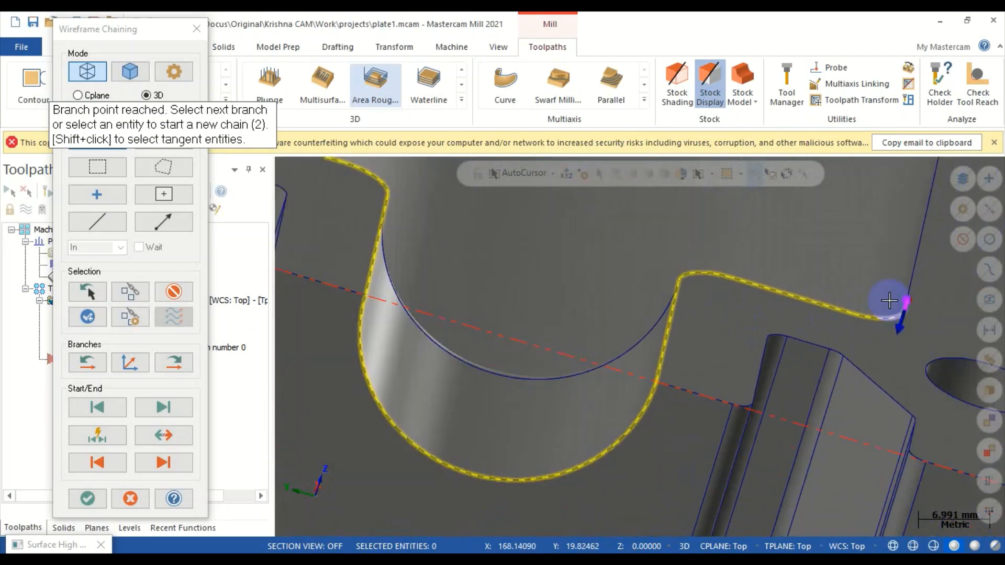
pyautogui.click(906, 303)
pyautogui.scroll(1, 843, 333)
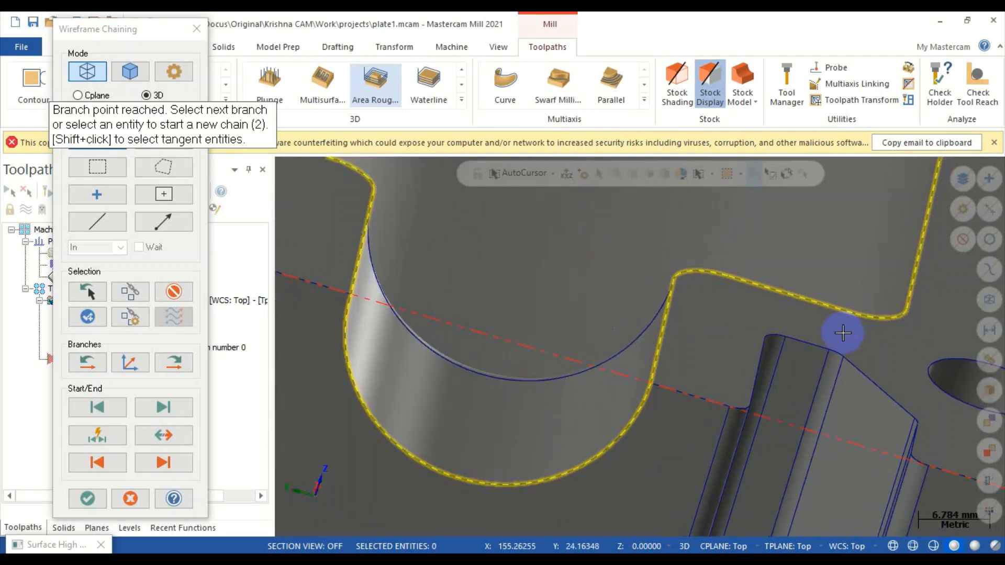
pyautogui.scroll(-10, 843, 333)
pyautogui.scroll(5, 829, 275)
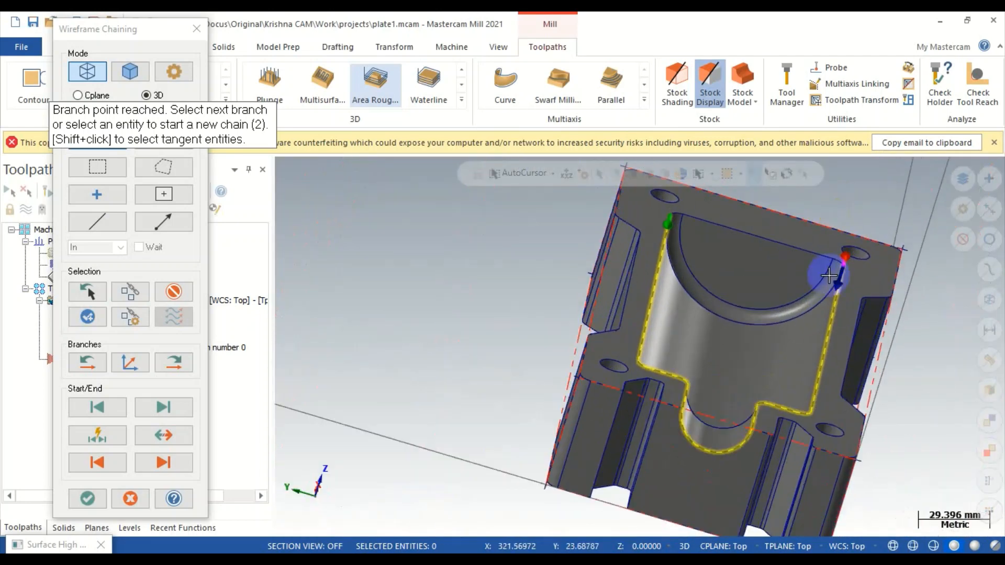
# Extend the boundary chain around the cavity's far corner and along the straight rim edge at that end.
pyautogui.scroll(8, 829, 275)
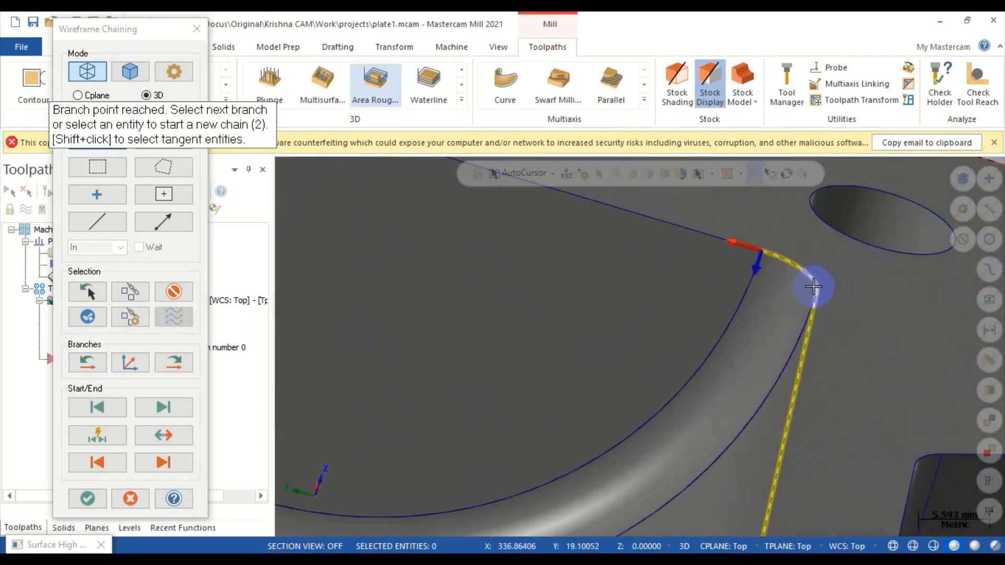
pyautogui.click(736, 247)
pyautogui.scroll(3, 697, 354)
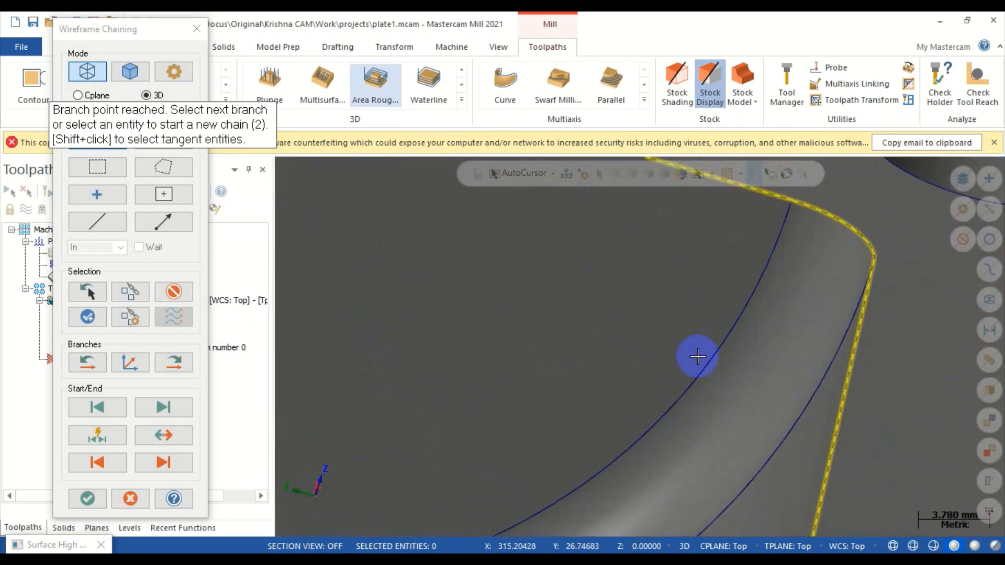
pyautogui.scroll(-3, 698, 353)
pyautogui.scroll(-6, 697, 353)
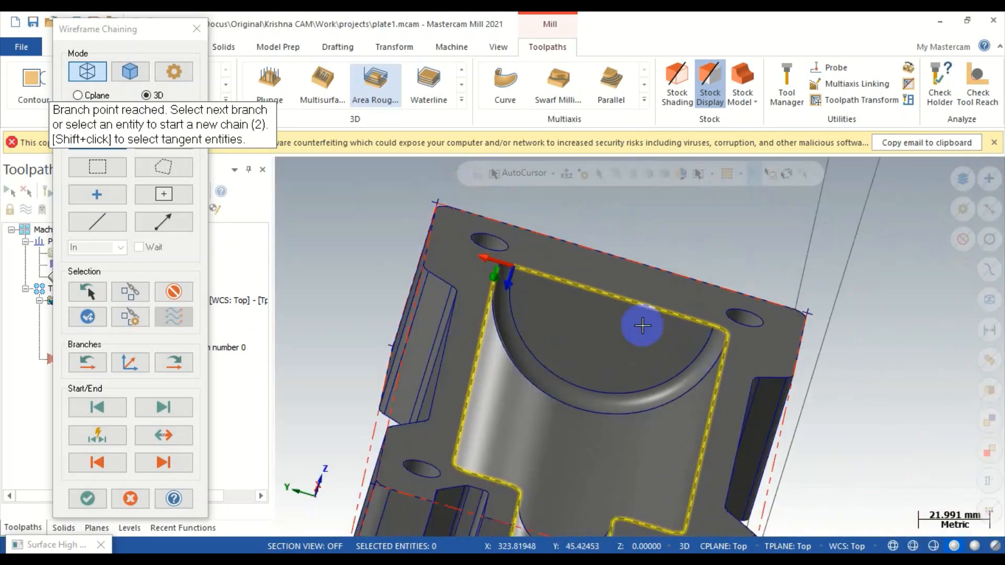
# Close the boundary chain around the last corner back to its start point and accept it as the containment boundary.
pyautogui.scroll(5, 482, 258)
pyautogui.scroll(2, 565, 267)
pyautogui.click(582, 292)
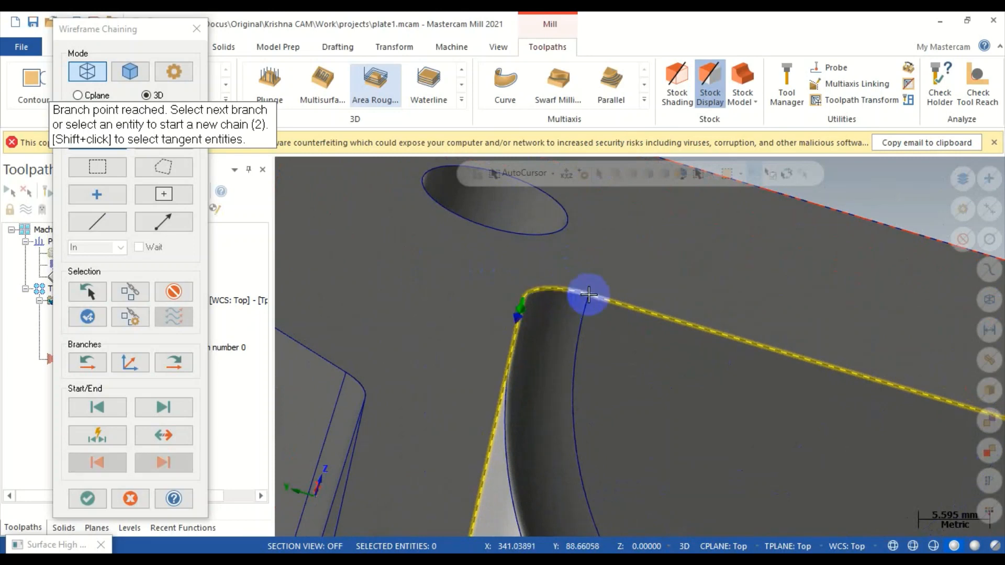
pyautogui.scroll(-6, 560, 341)
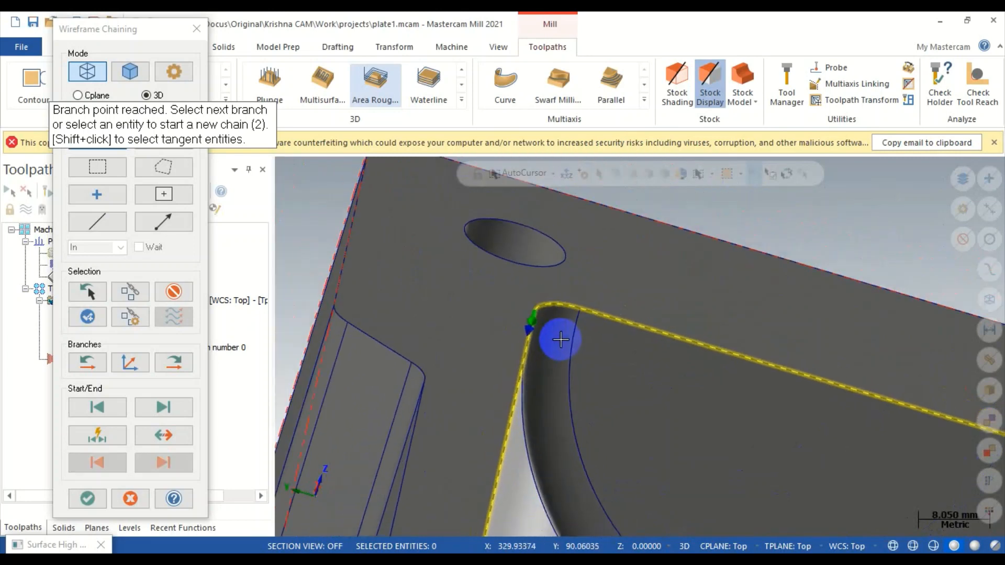
pyautogui.scroll(-1, 562, 337)
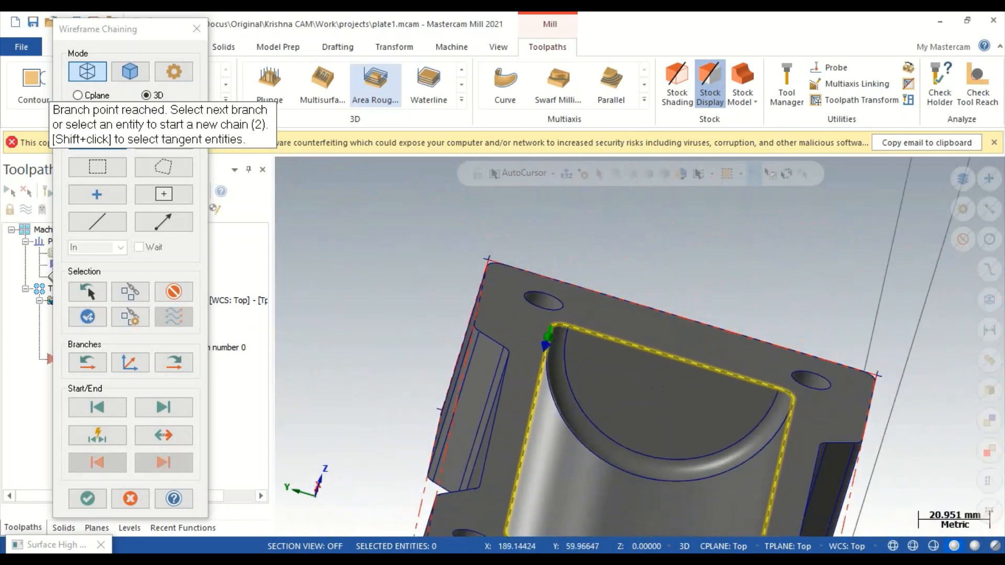
pyautogui.scroll(4, 561, 382)
pyautogui.moveTo(555, 398); pyautogui.dragTo(468, 401, button='middle')
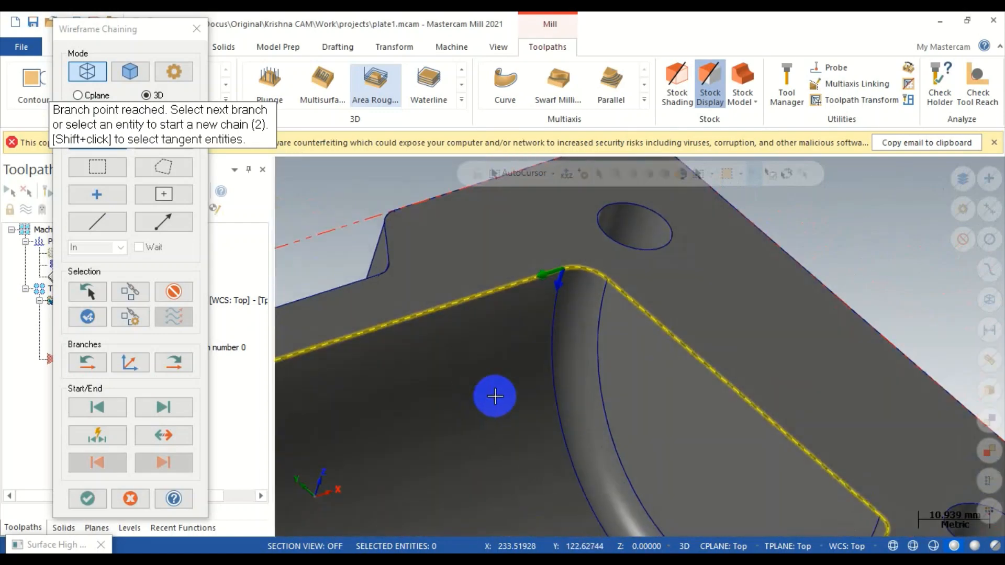
pyautogui.click(87, 499)
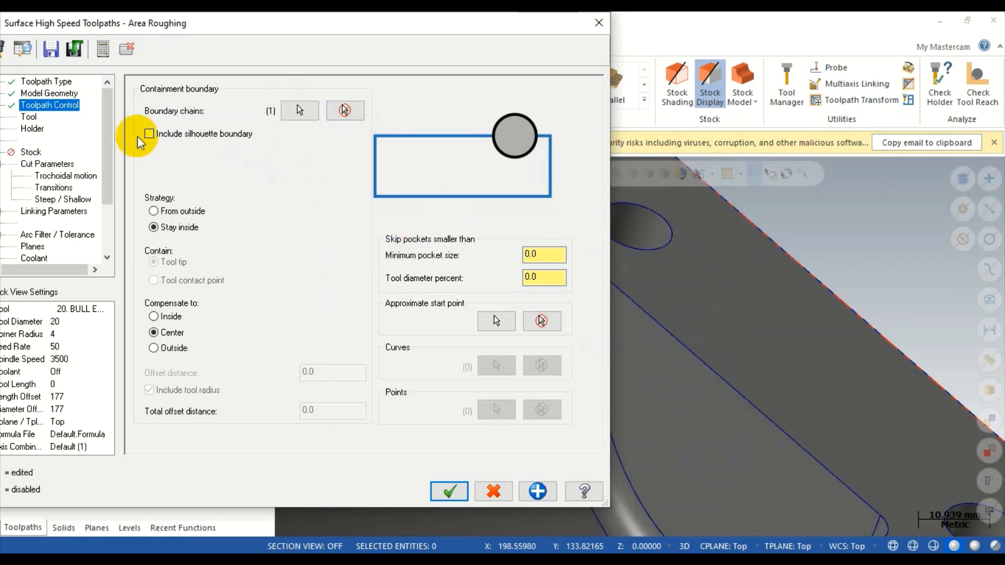
# Create a bull endmill with a 16 mm cutting diameter and 4 mm corner radius, and set its spindle speed to 4500.
pyautogui.click(31, 117)
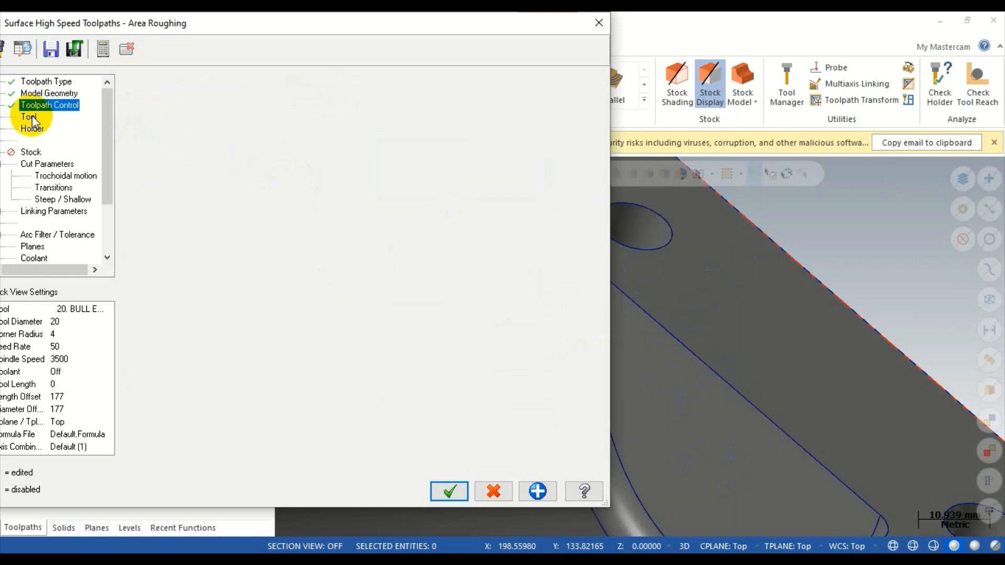
pyautogui.rightClick(306, 142)
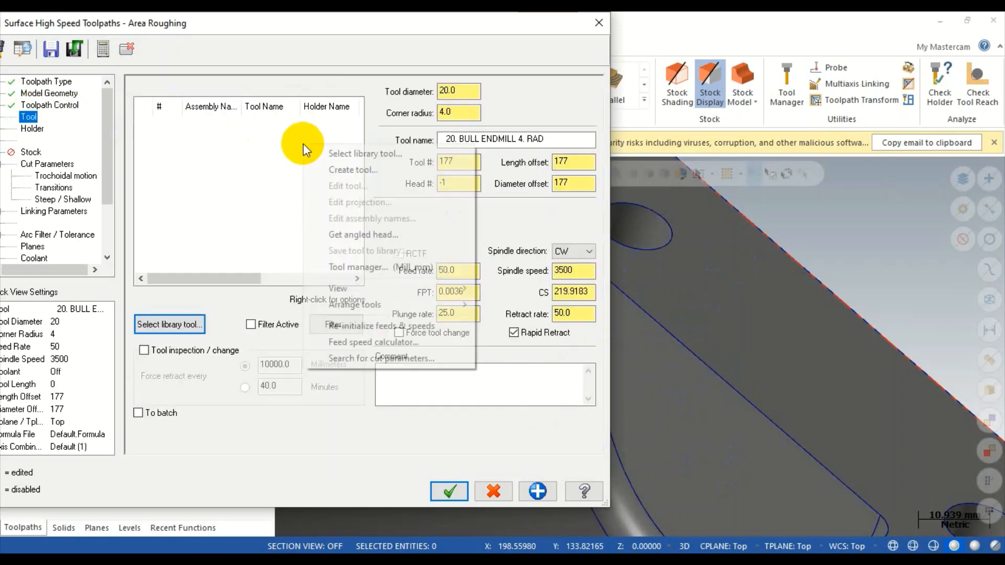
pyautogui.click(345, 166)
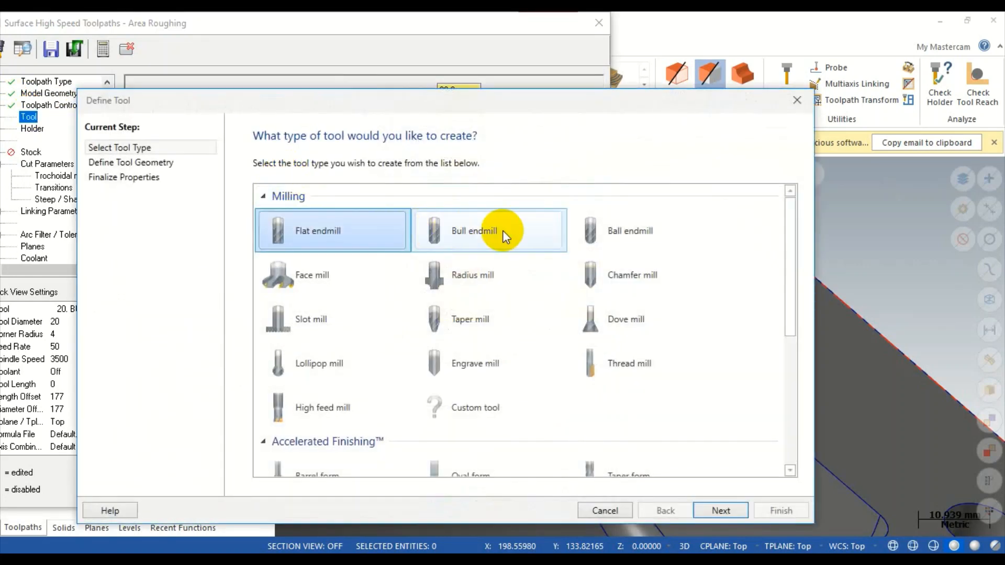
pyautogui.click(486, 237)
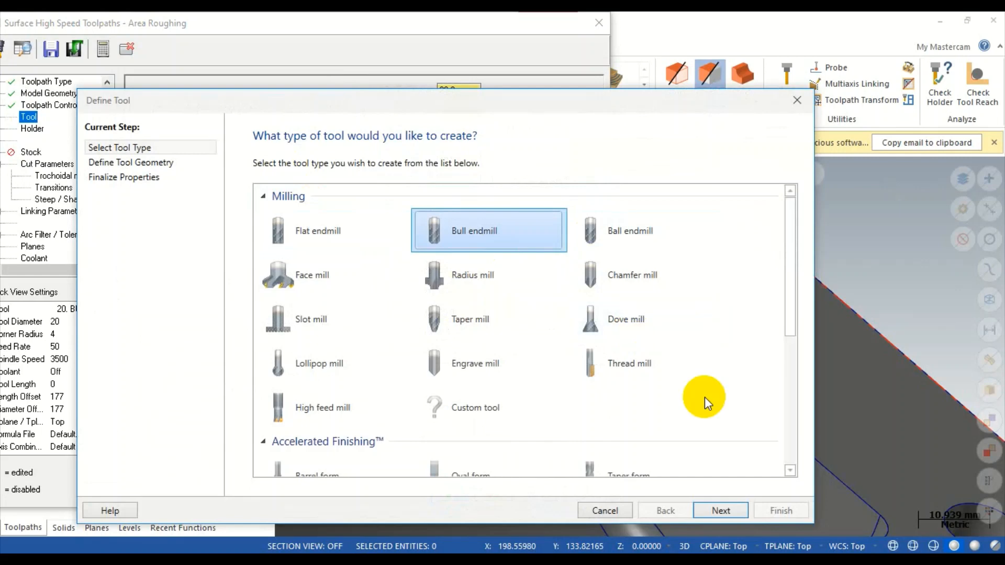
pyautogui.click(717, 507)
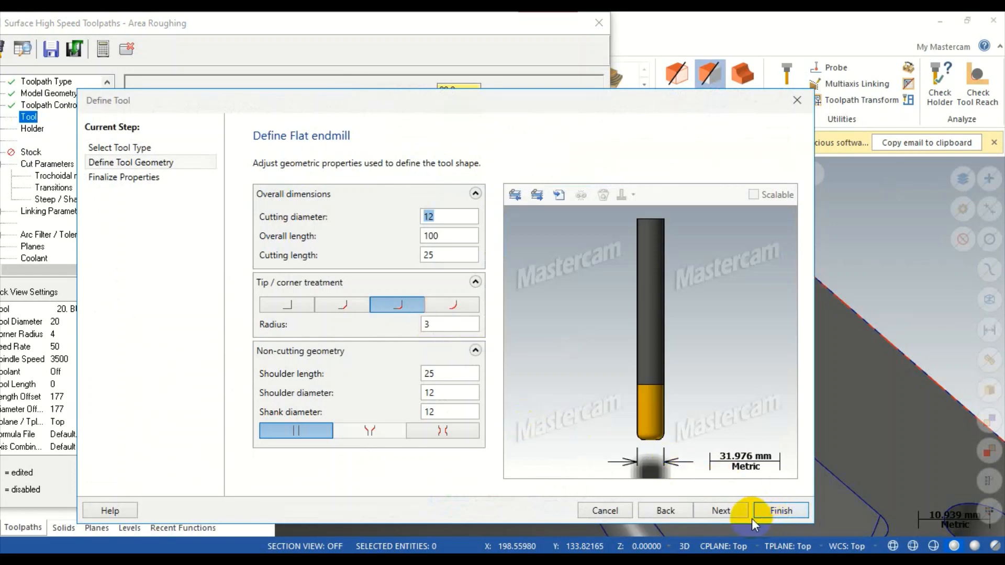
pyautogui.write('16')
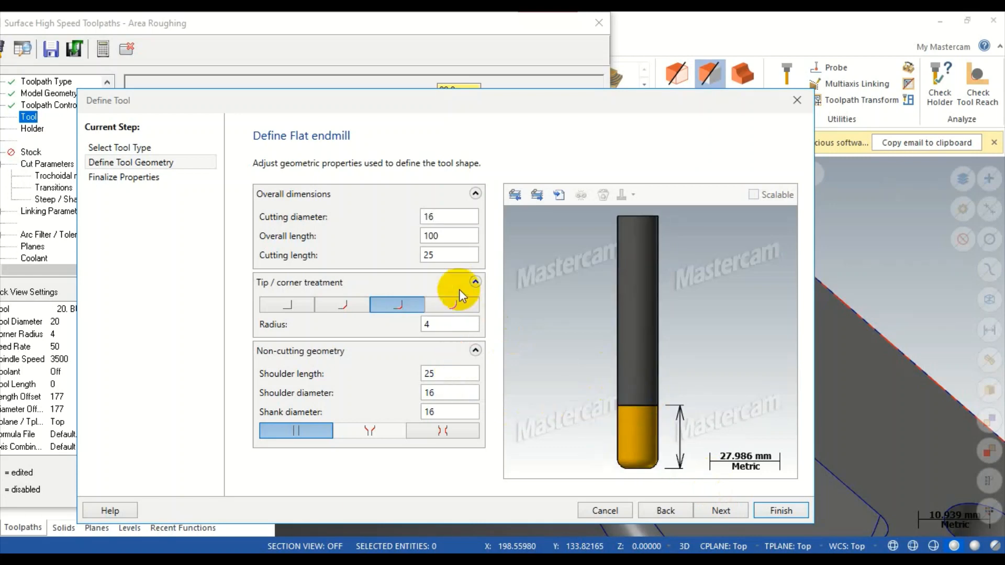
pyautogui.click(731, 510)
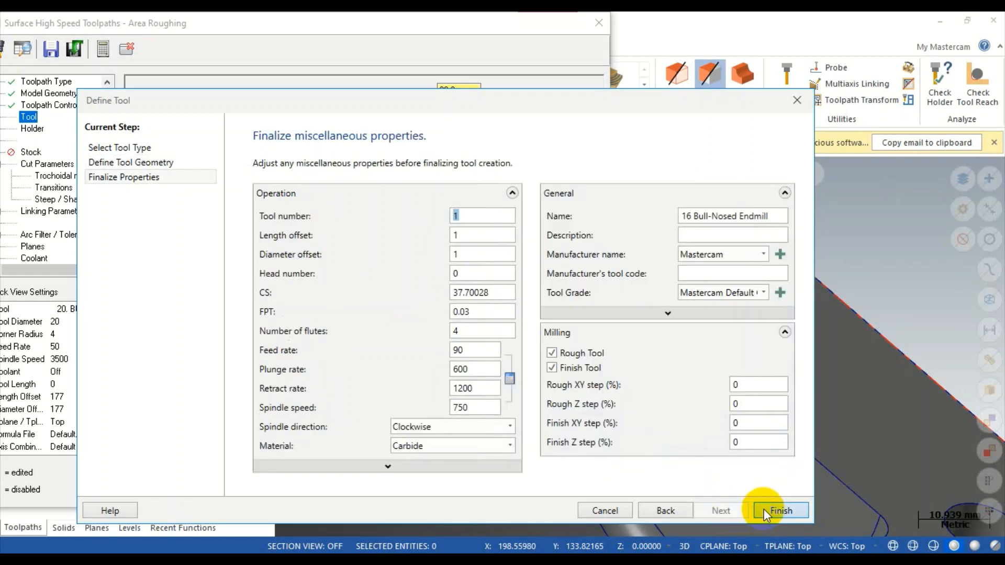
pyautogui.click(778, 510)
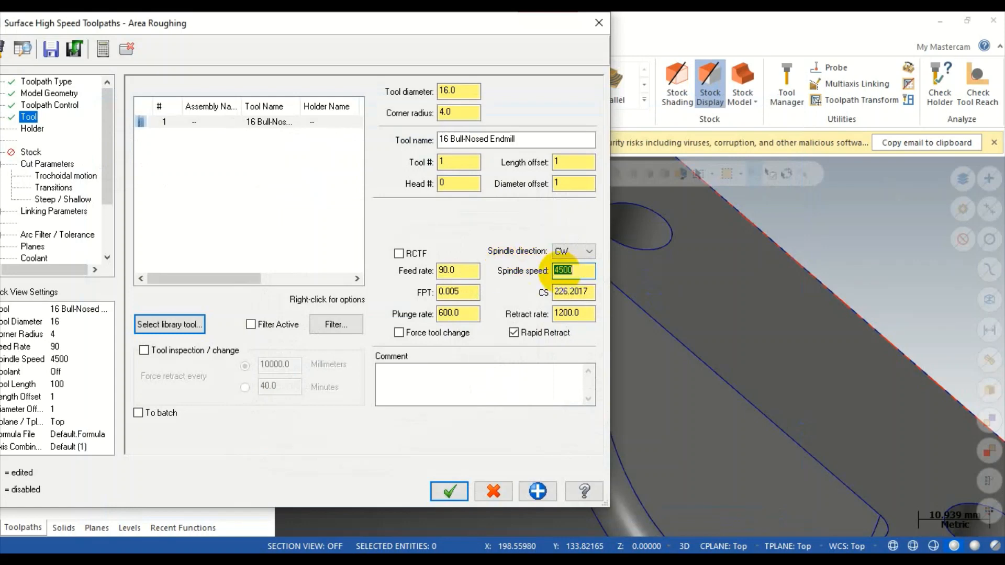
# Set the tool's feed rate to 2800 and select the B2C4-0020 holder.
pyautogui.click(456, 278)
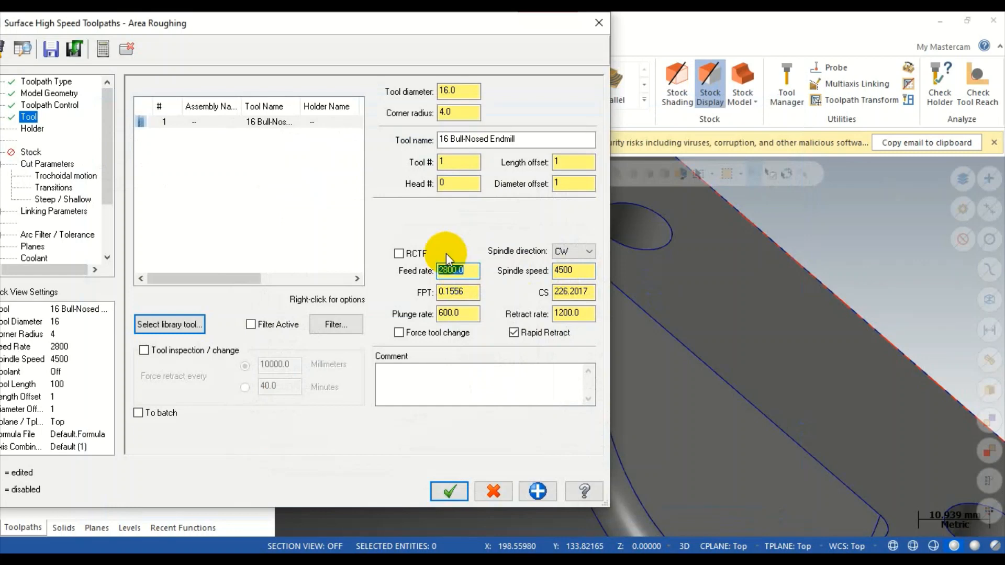
pyautogui.click(35, 130)
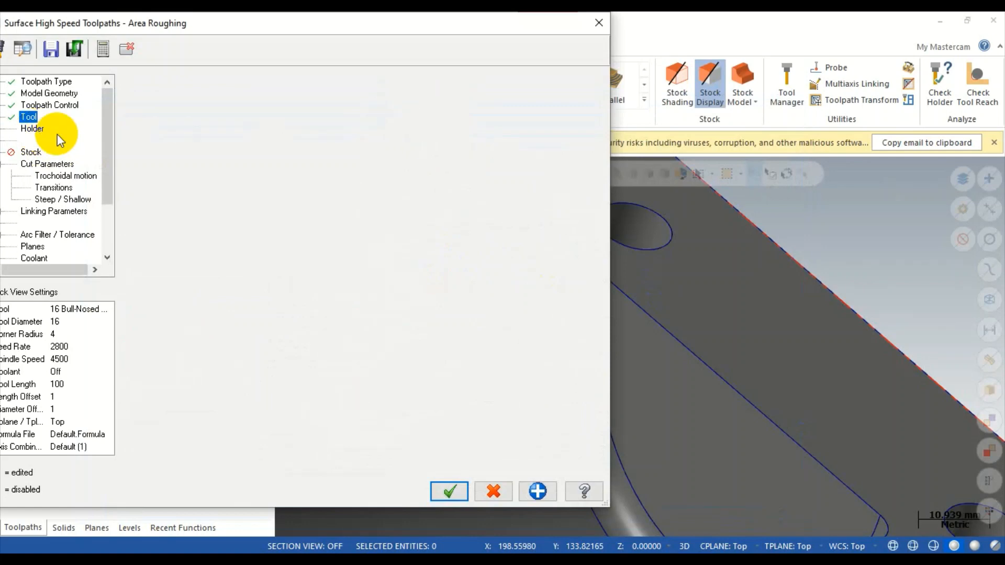
pyautogui.click(172, 174)
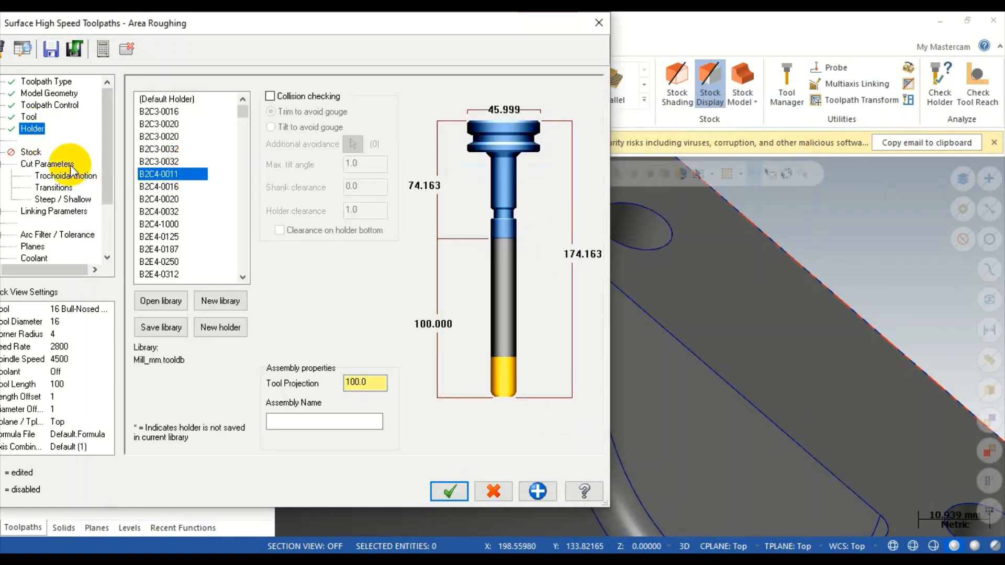
pyautogui.click(168, 199)
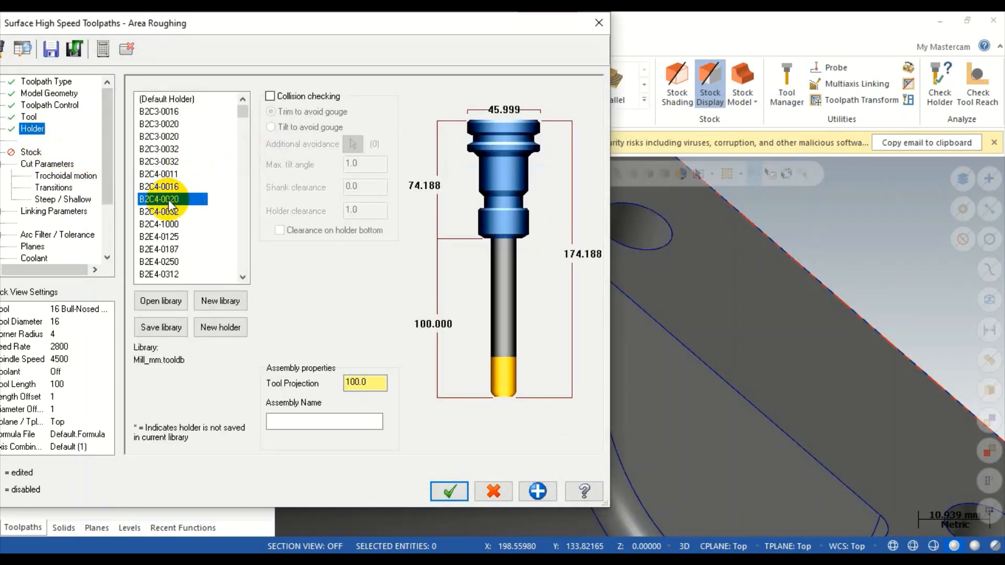
# Enable rest material computed from all previous operations, with the remaining stock used as computed.
pyautogui.click(30, 152)
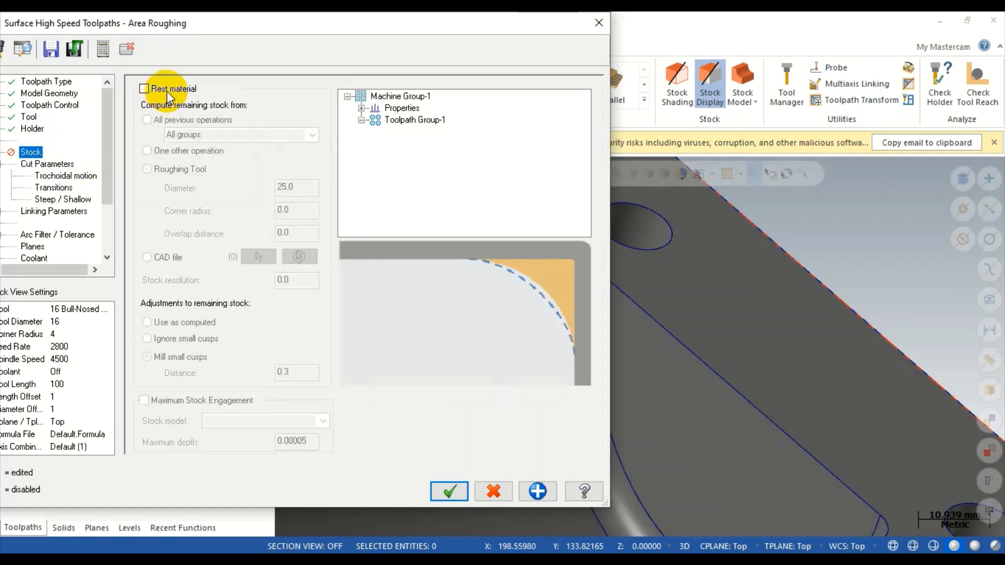
pyautogui.click(167, 90)
pyautogui.click(148, 119)
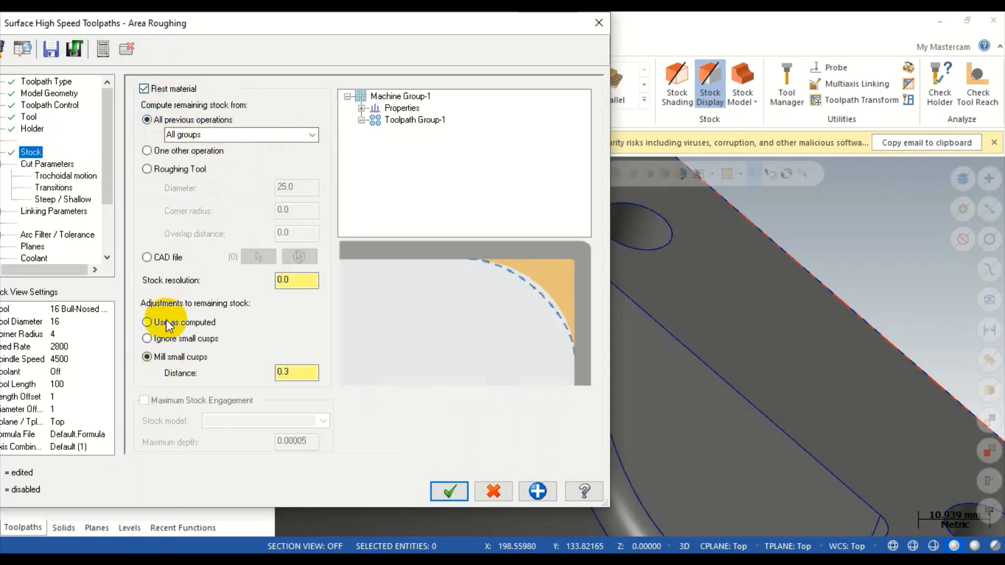
pyautogui.click(149, 322)
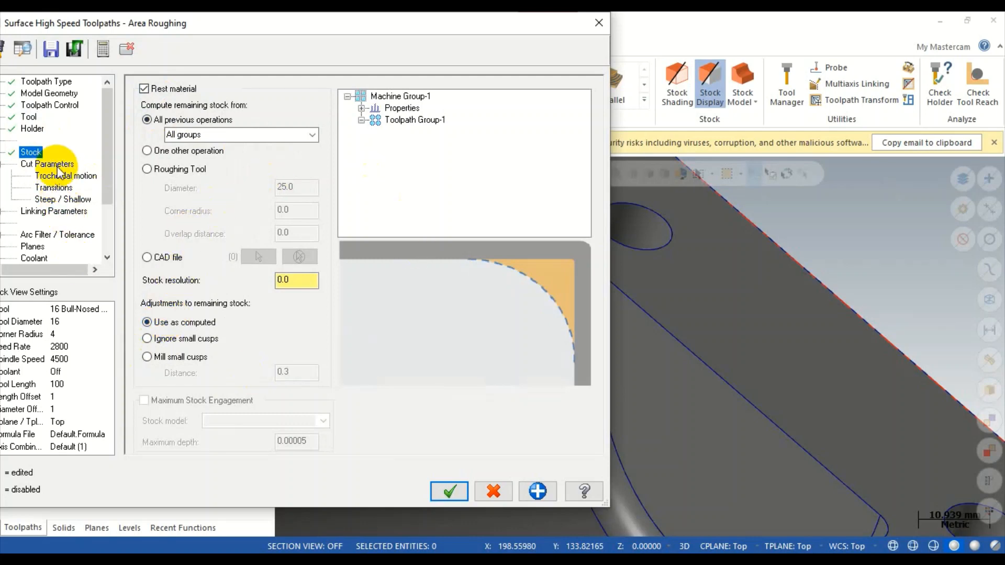
# Examine the cut parameters: cut method, stepdown and XY stepover as a percentage of the tool diameter.
pyautogui.click(53, 165)
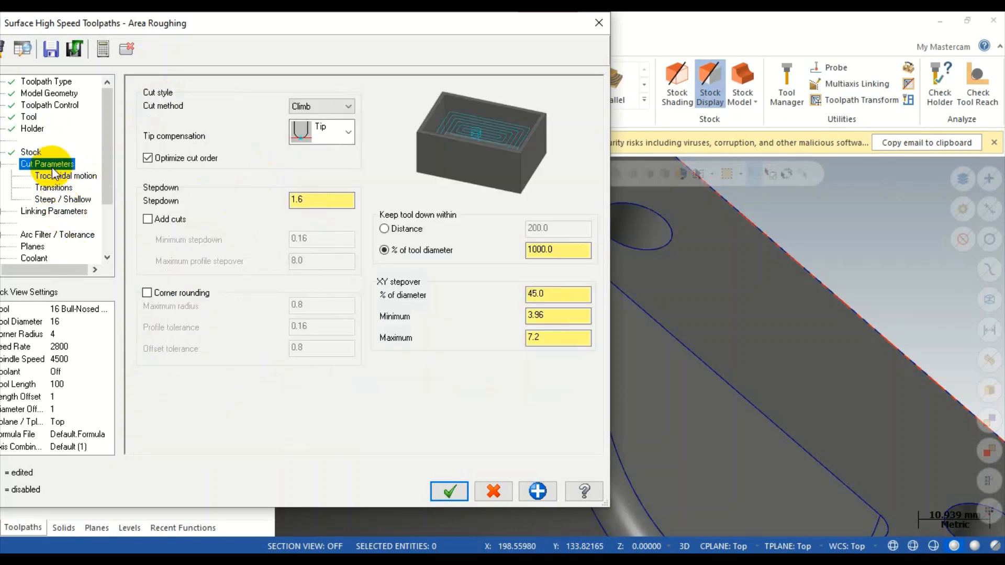
pyautogui.click(334, 104)
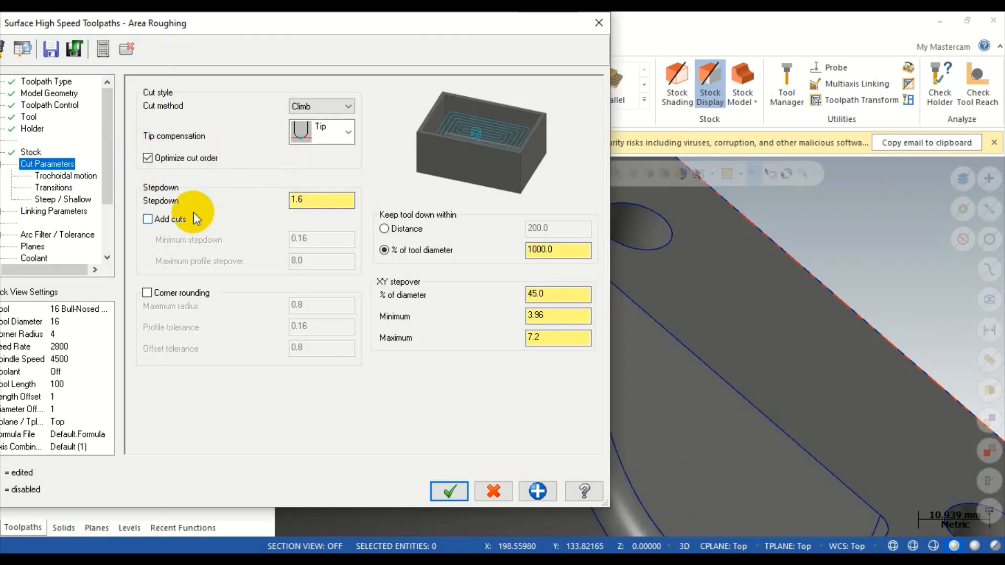
pyautogui.doubleClick(345, 192)
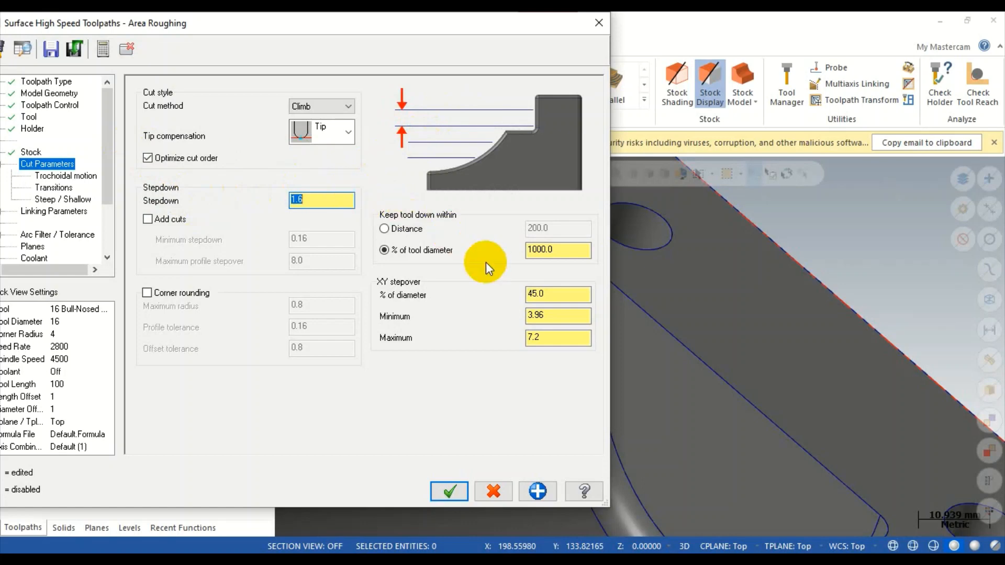
pyautogui.click(560, 294)
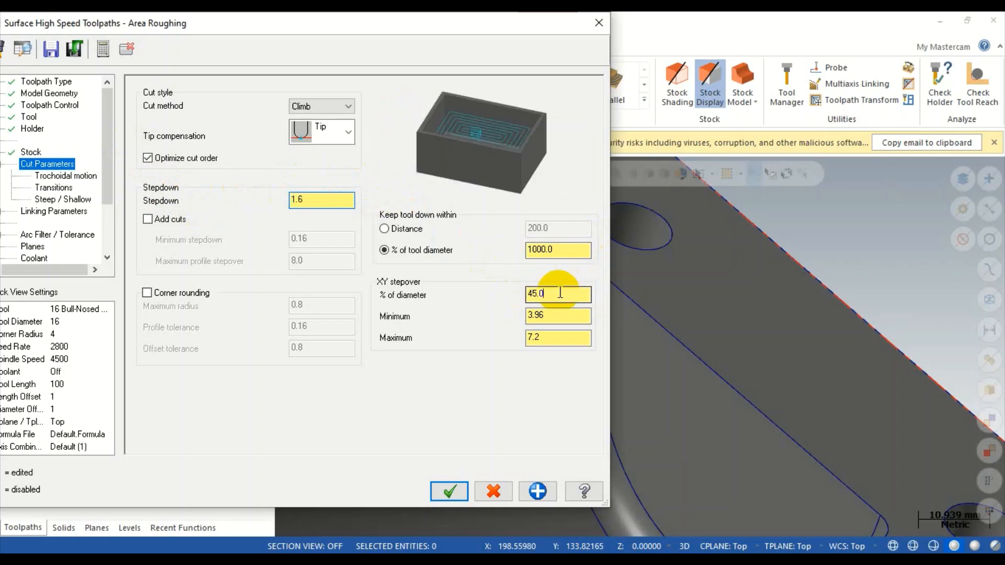
pyautogui.moveTo(561, 293); pyautogui.dragTo(532, 296)
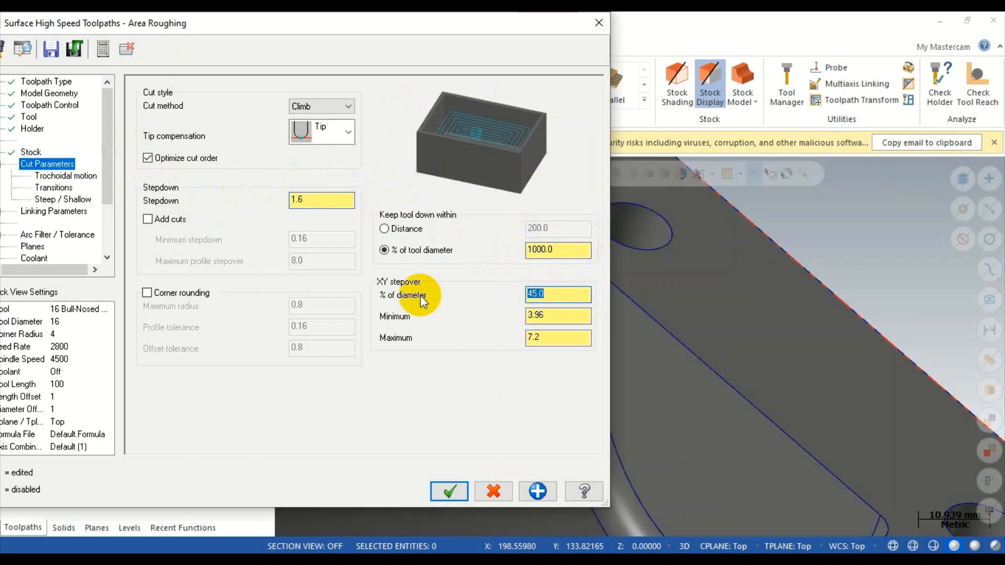
# Review the trochoidal motion and transition settings, and enable the Z depth adjustment for stock to leave.
pyautogui.click(52, 177)
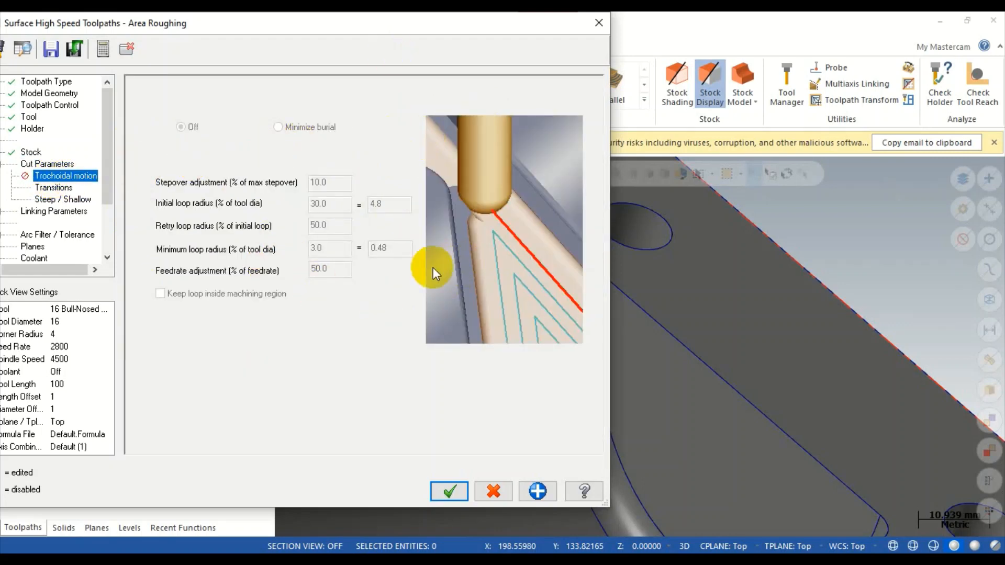
pyautogui.click(54, 188)
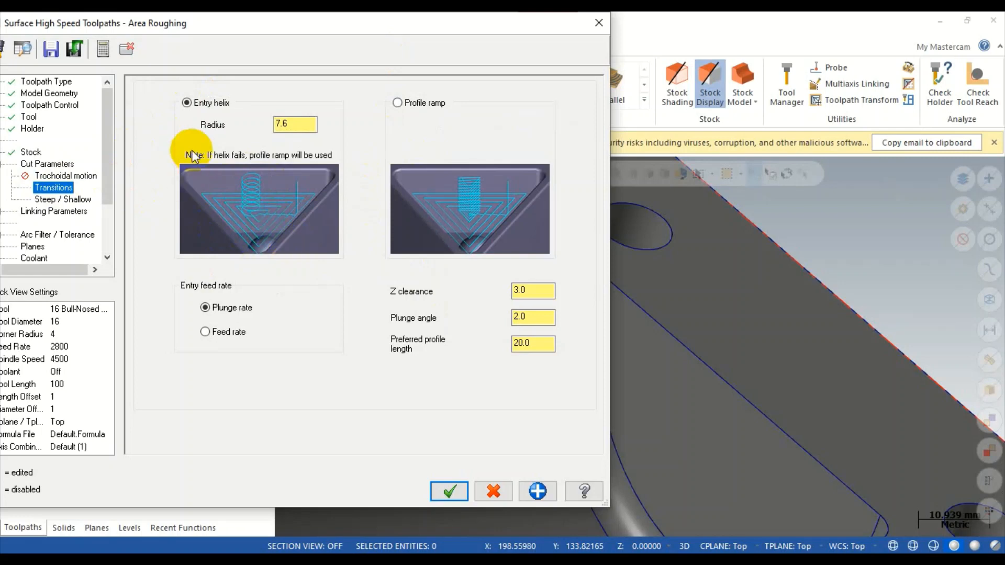
pyautogui.click(49, 200)
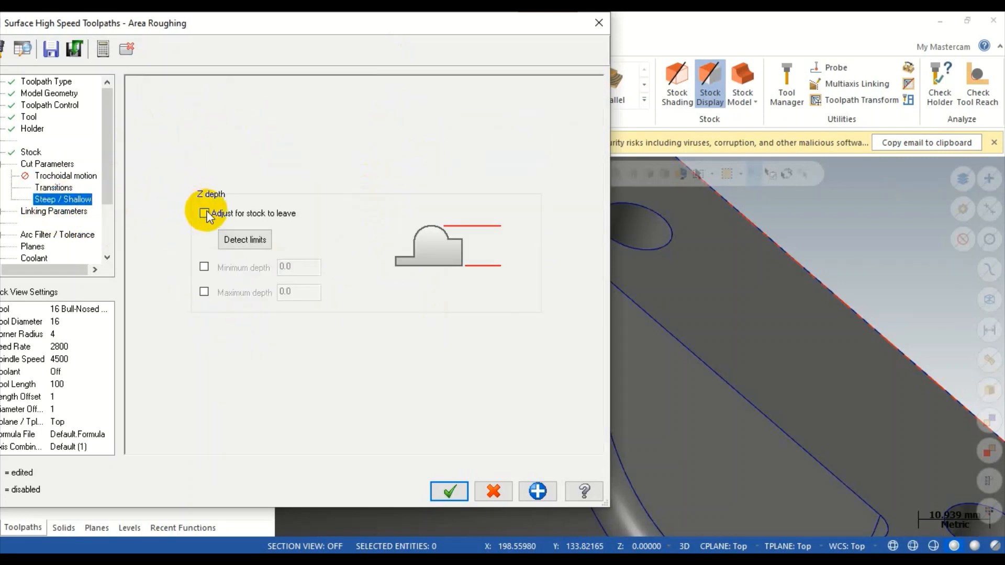
pyautogui.click(205, 214)
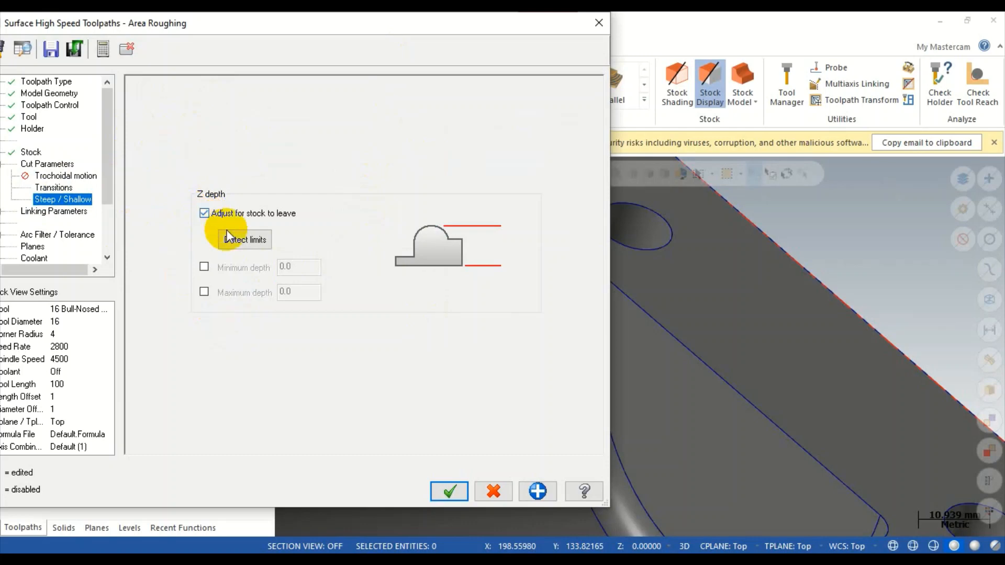
# Detect the minimum and maximum Z depth limits from the model and generate the area roughing toolpath.
pyautogui.click(240, 241)
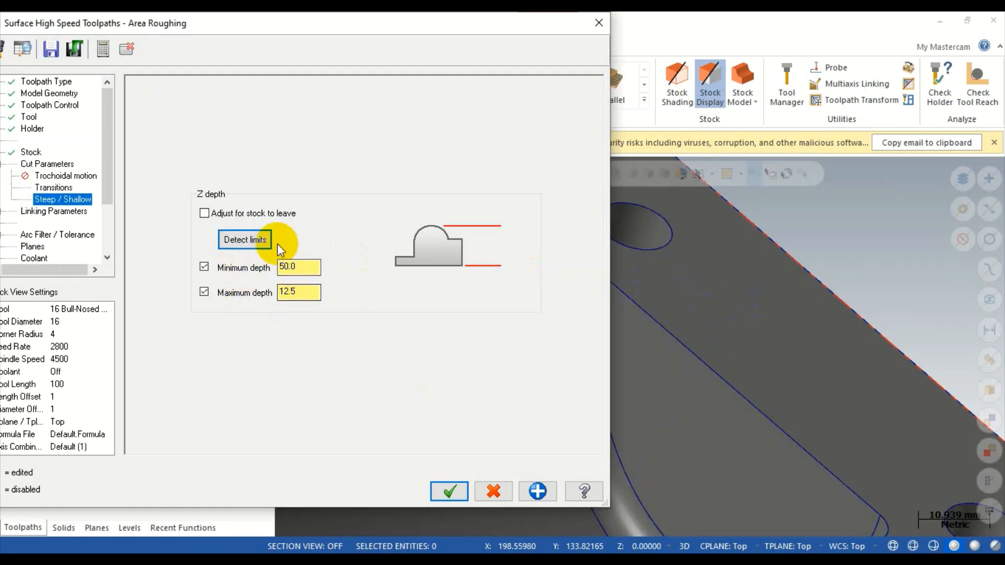
pyautogui.click(48, 213)
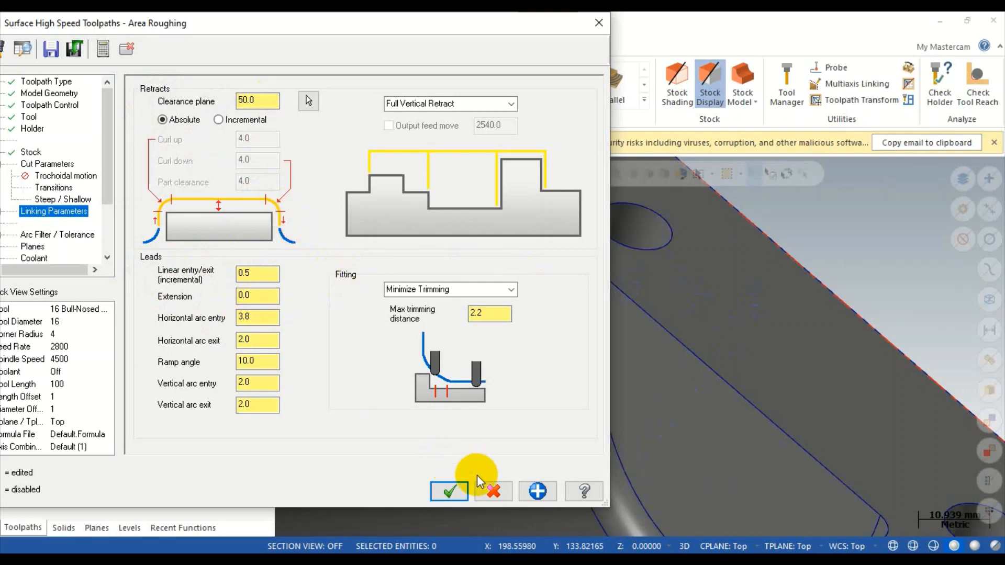
pyautogui.click(456, 493)
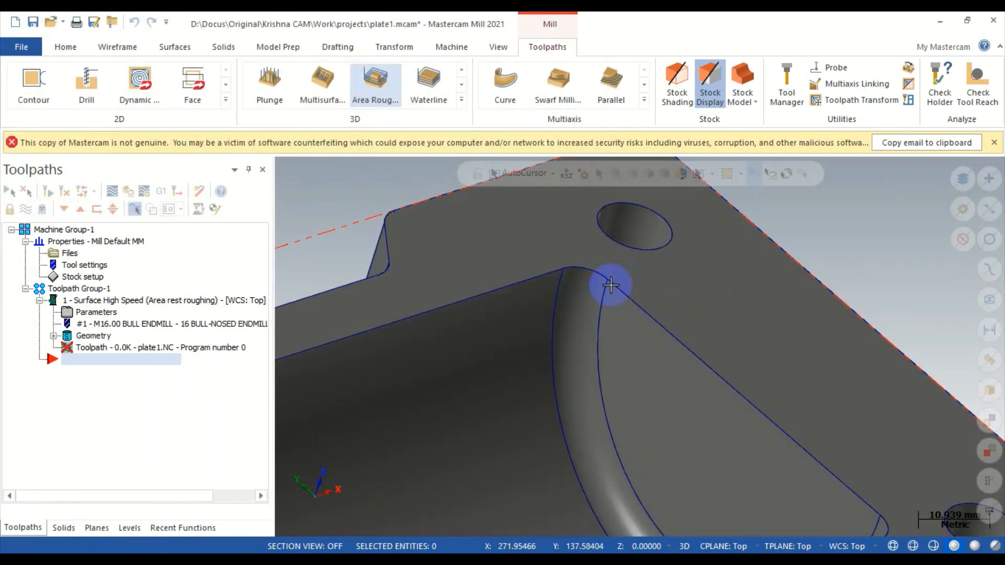
# Display the area roughing toolpath on the plate and examine its passes in the central cavity.
pyautogui.scroll(-4, 612, 284)
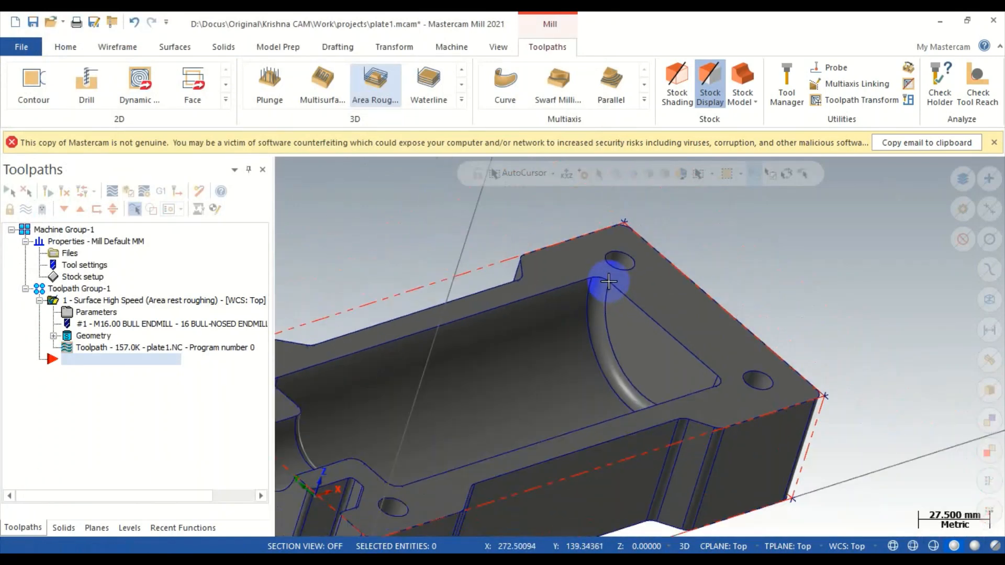
pyautogui.moveTo(598, 290); pyautogui.dragTo(591, 314, button='middle')
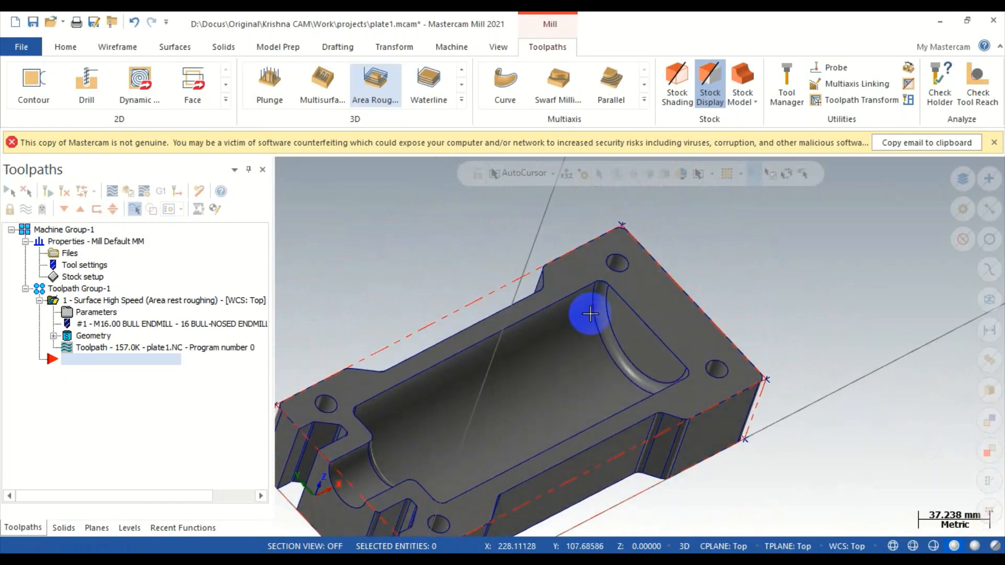
pyautogui.scroll(5, 589, 314)
pyautogui.scroll(-5, 410, 298)
pyautogui.scroll(-2, 126, 234)
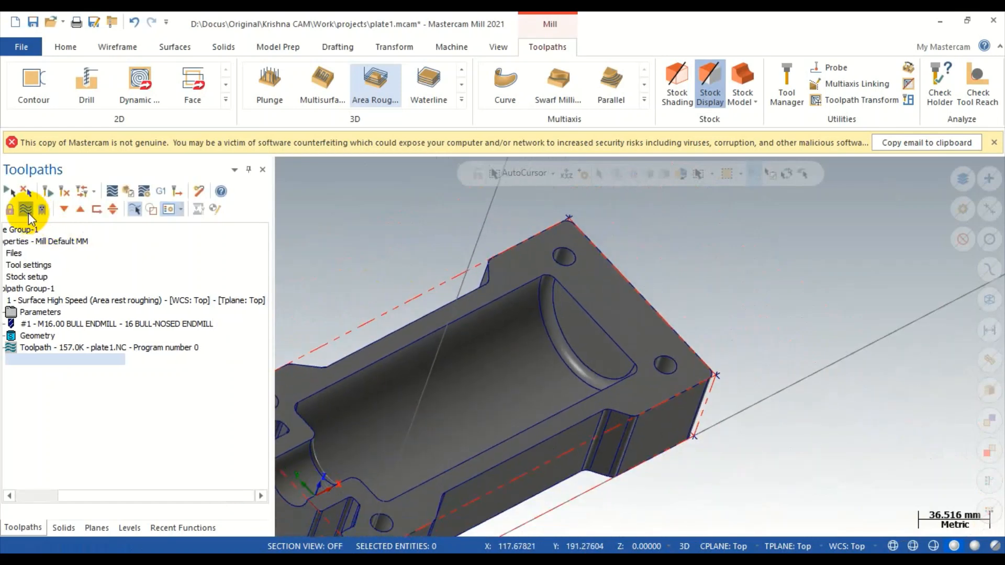
pyautogui.click(28, 213)
pyautogui.scroll(2, 604, 417)
pyautogui.scroll(-4, 607, 413)
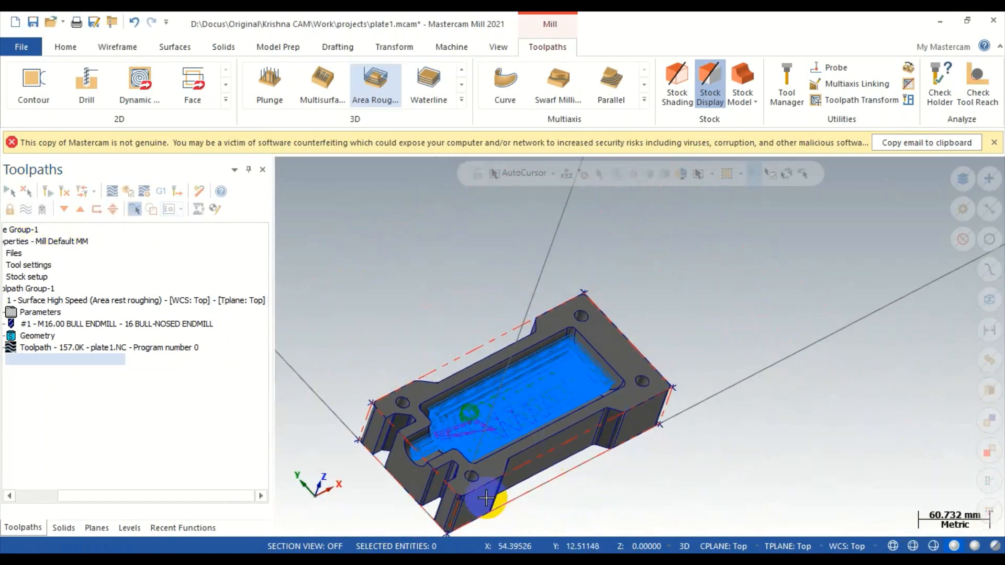
pyautogui.scroll(8, 463, 490)
pyautogui.moveTo(423, 346)
pyautogui.mouseDown(button='middle')
pyautogui.moveTo(410, 312)
pyautogui.moveTo(426, 355)
pyautogui.mouseUp(button='middle')
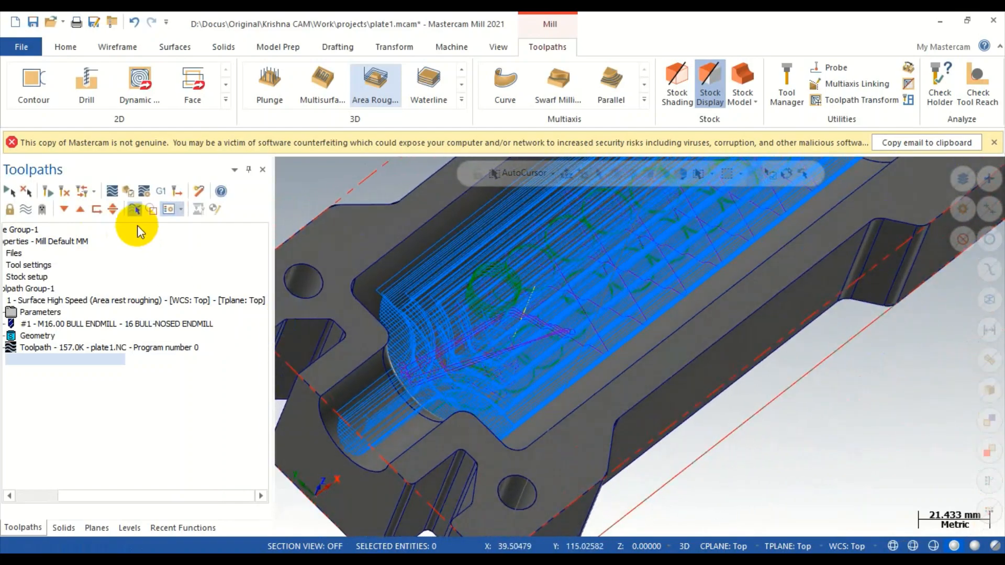
# Run the Verify simulation of the area roughing toolpath, inspect the machined cavity up close and close the simulator.
pyautogui.click(134, 209)
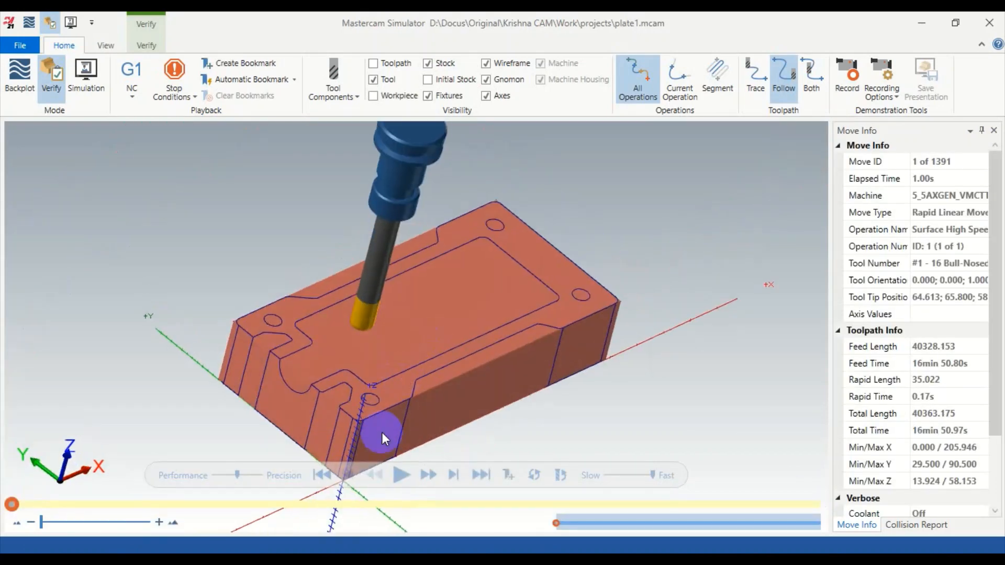
pyautogui.click(398, 477)
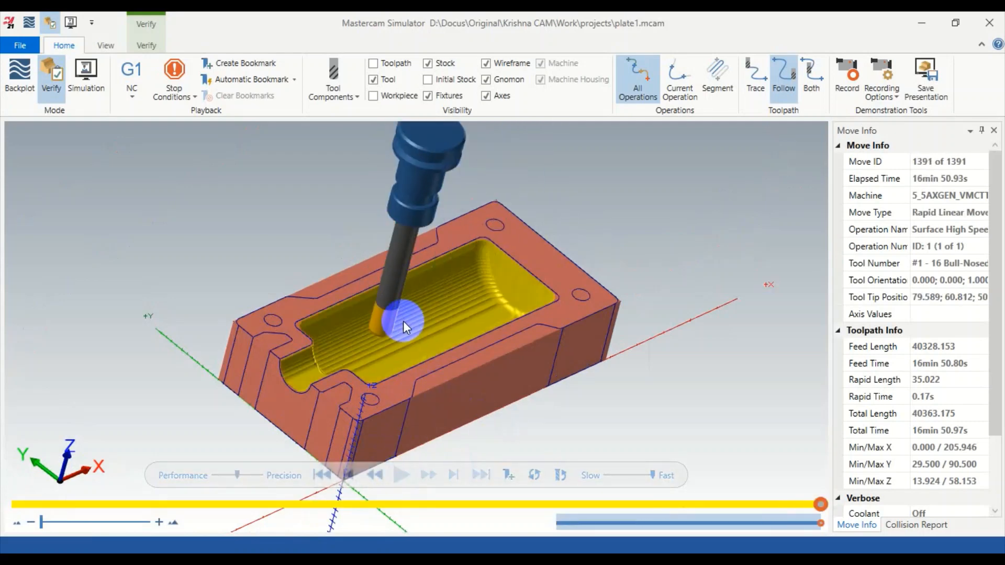
pyautogui.scroll(5, 386, 325)
pyautogui.moveTo(379, 332); pyautogui.dragTo(376, 359, button='middle')
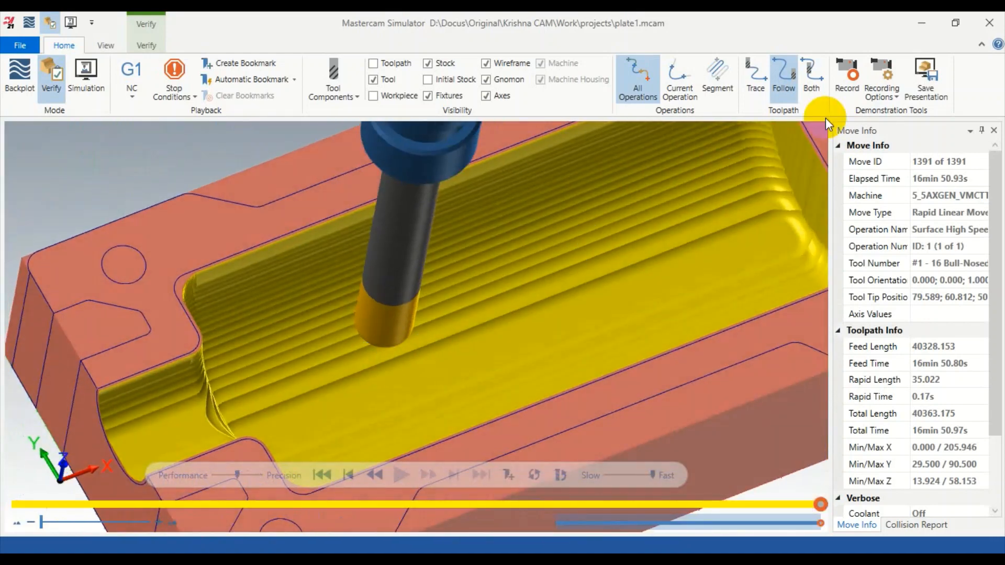
pyautogui.click(989, 23)
# Backplot the area roughing operation at an adjusted playback speed to watch the tool motion, and close the backplot.
pyautogui.scroll(2, 446, 335)
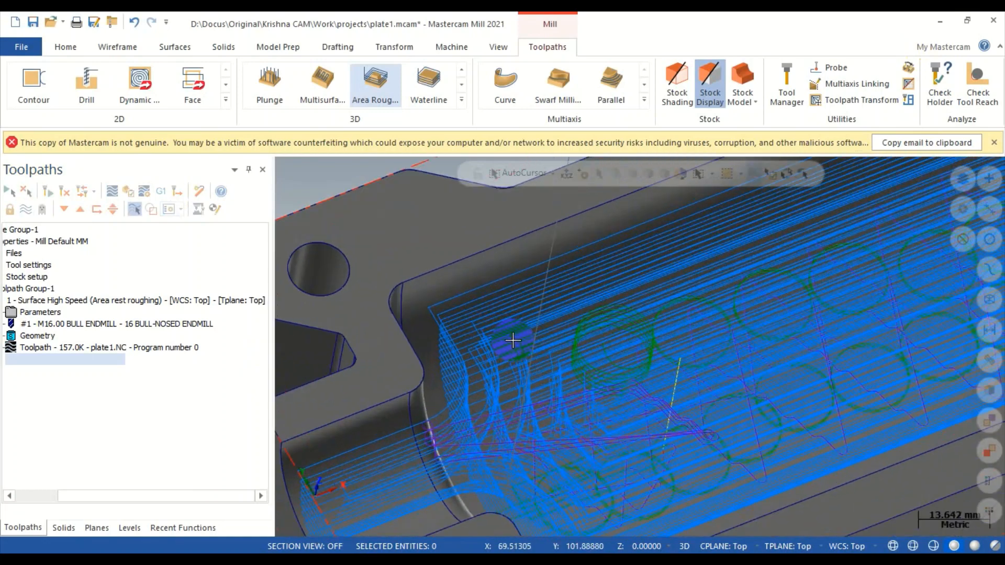
pyautogui.scroll(2, 456, 405)
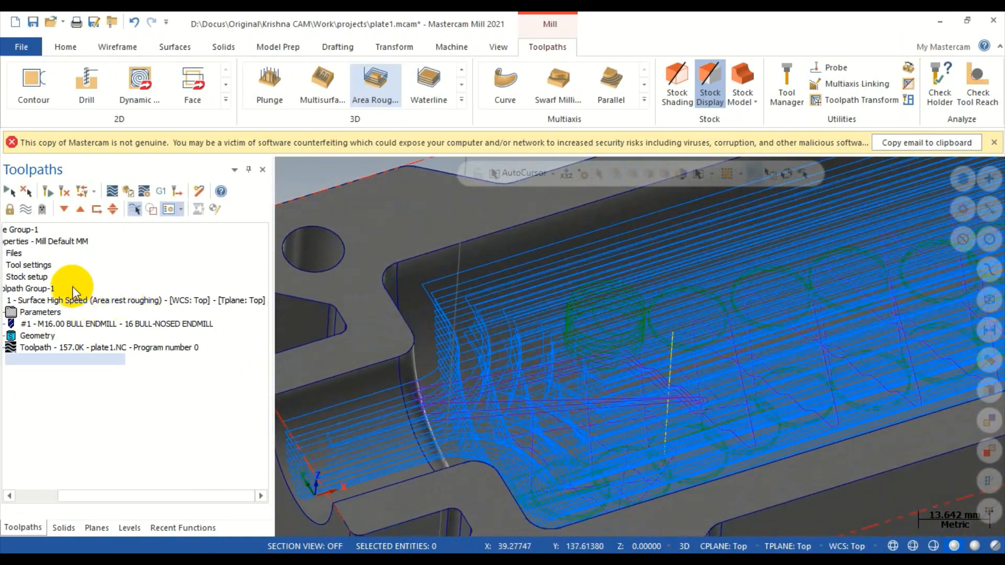
pyautogui.click(110, 192)
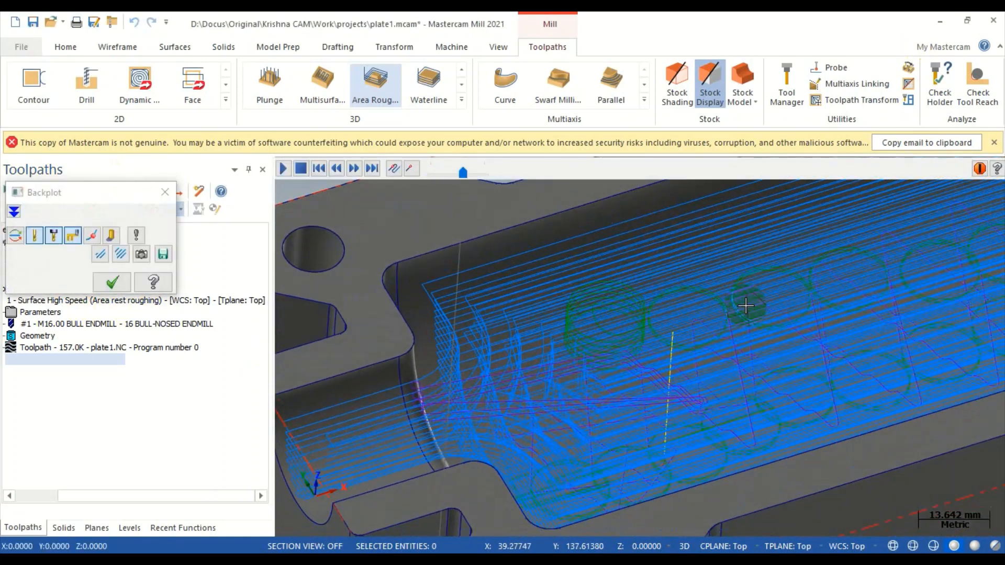
pyautogui.scroll(-2, 743, 304)
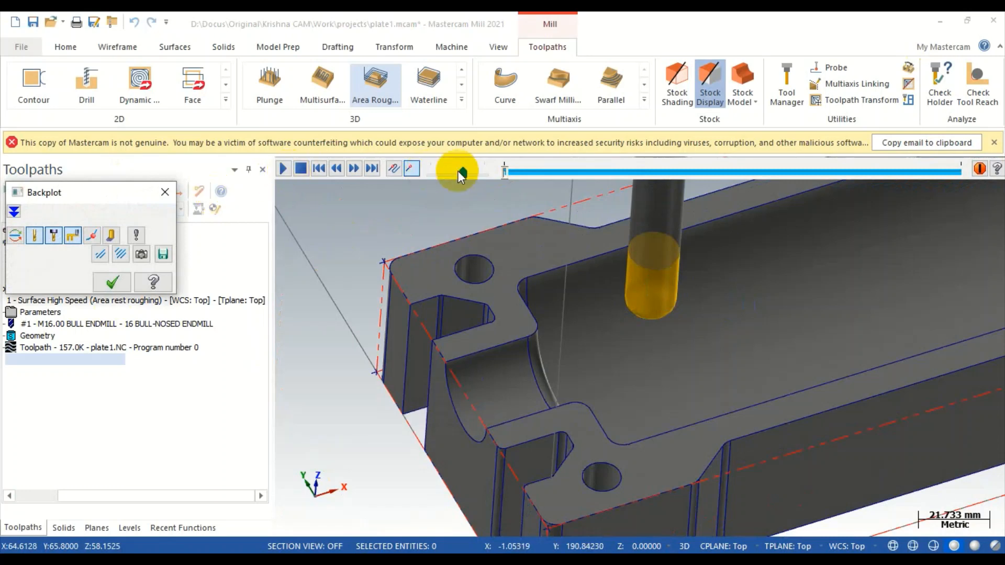
pyautogui.moveTo(459, 171)
pyautogui.mouseDown()
pyautogui.moveTo(430, 172)
pyautogui.moveTo(467, 181)
pyautogui.mouseUp()
pyautogui.scroll(2, 741, 317)
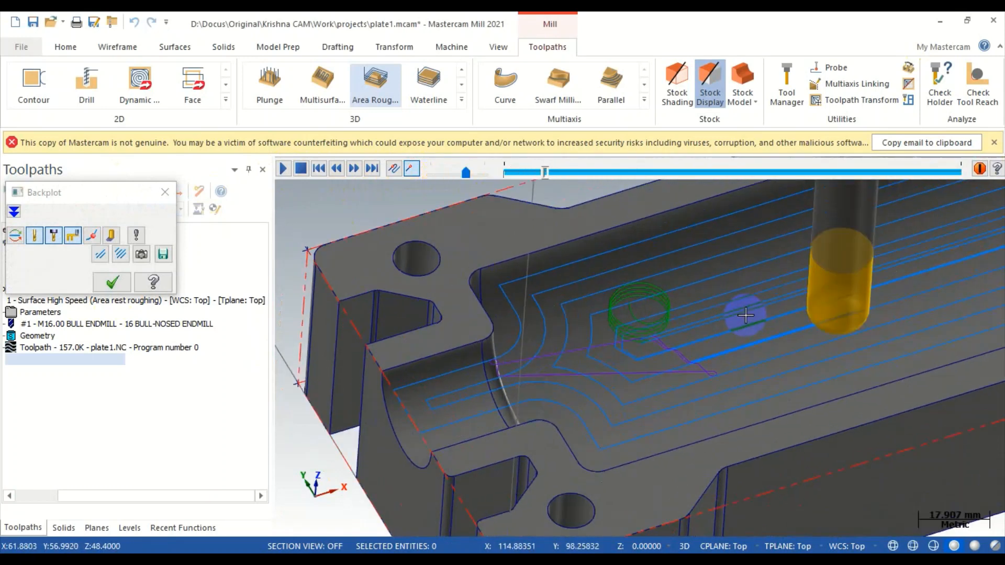
pyautogui.scroll(-5, 742, 312)
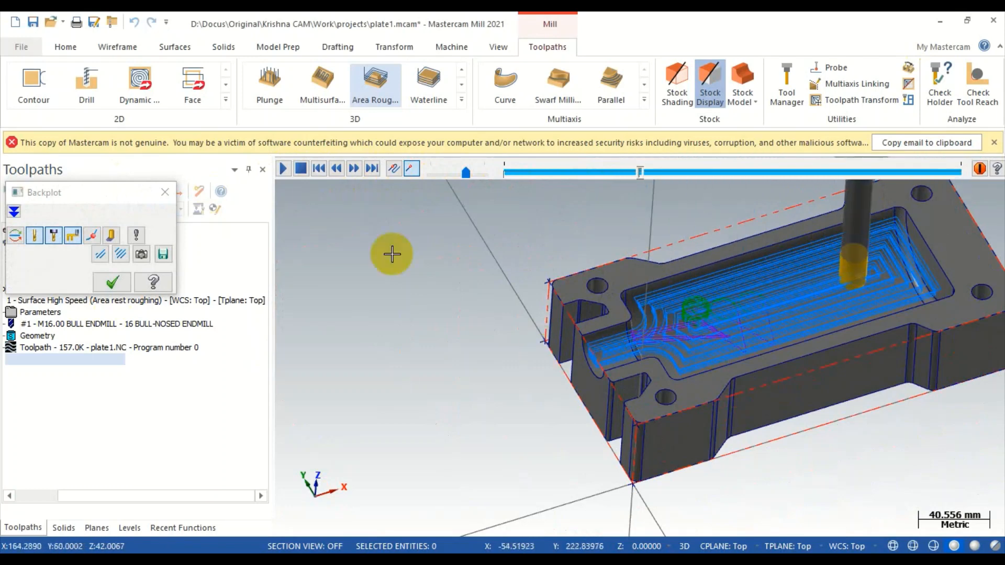
pyautogui.click(300, 169)
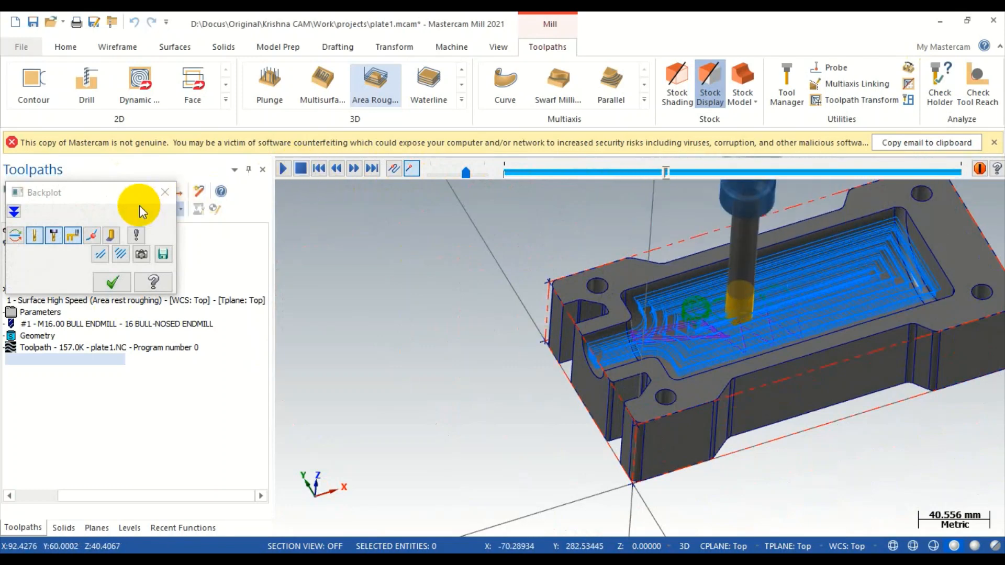
pyautogui.click(165, 192)
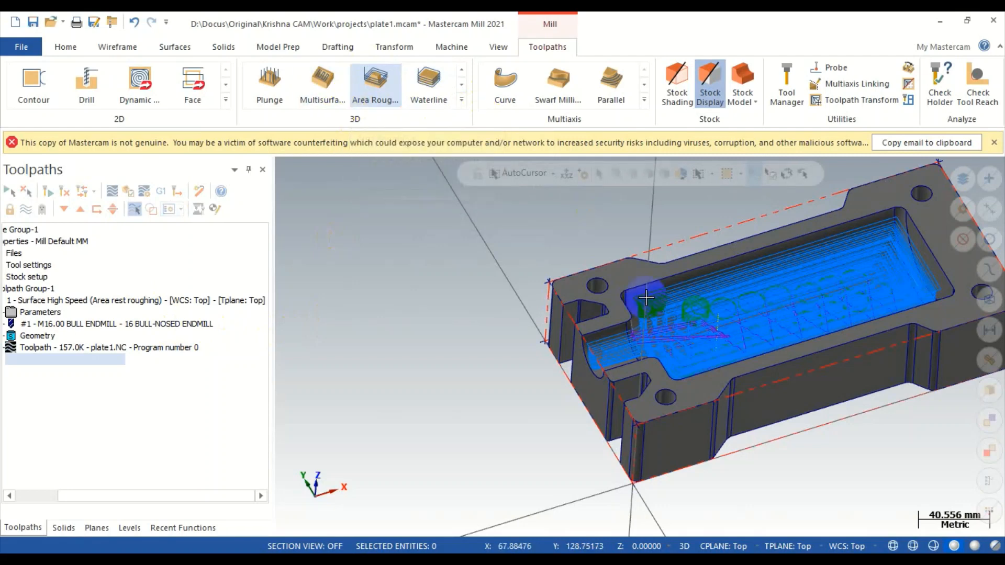
# Start a Multisurface Rough Pocket toolpath with all the central cavity's faces as drive geometry and check that selection.
pyautogui.scroll(-3, 646, 297)
pyautogui.scroll(3, 676, 324)
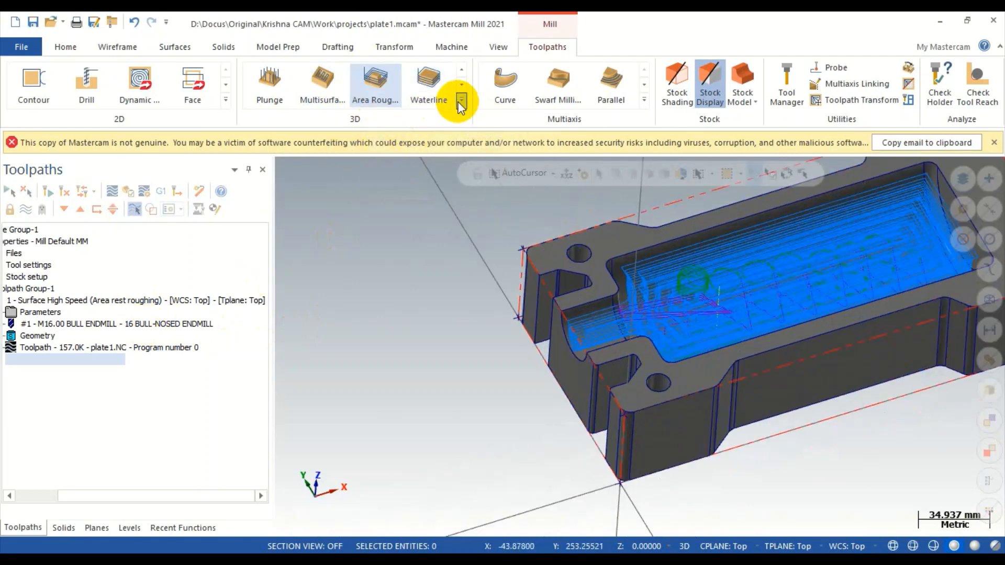
pyautogui.click(335, 88)
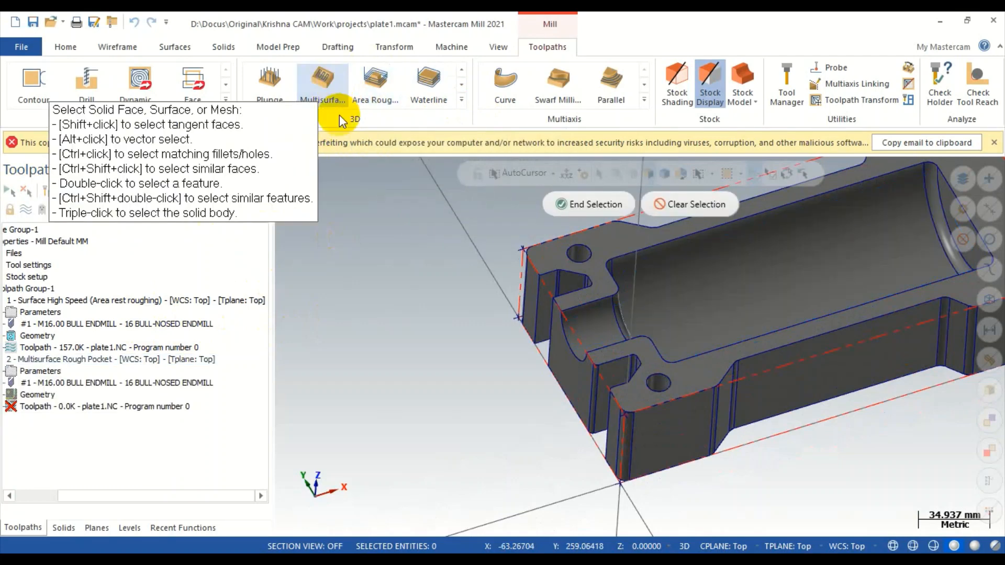
pyautogui.moveTo(808, 263); pyautogui.dragTo(897, 246, button='middle')
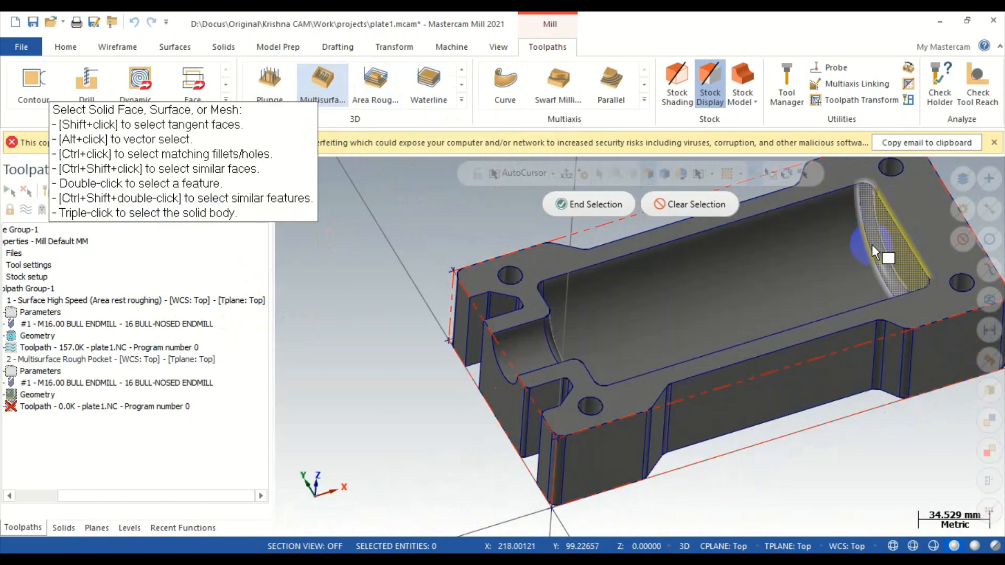
pyautogui.moveTo(837, 256); pyautogui.dragTo(518, 336, button='middle')
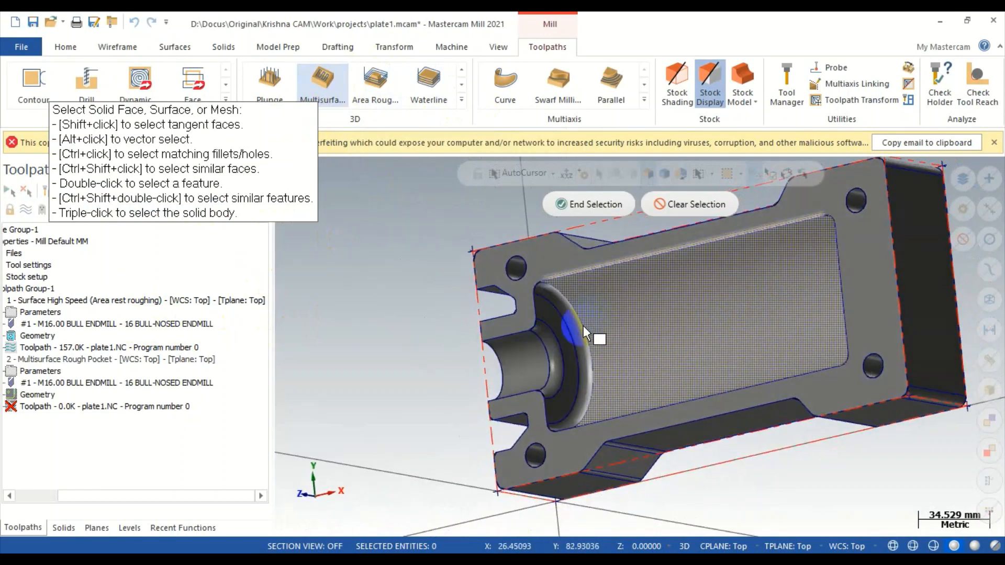
pyautogui.click(542, 360)
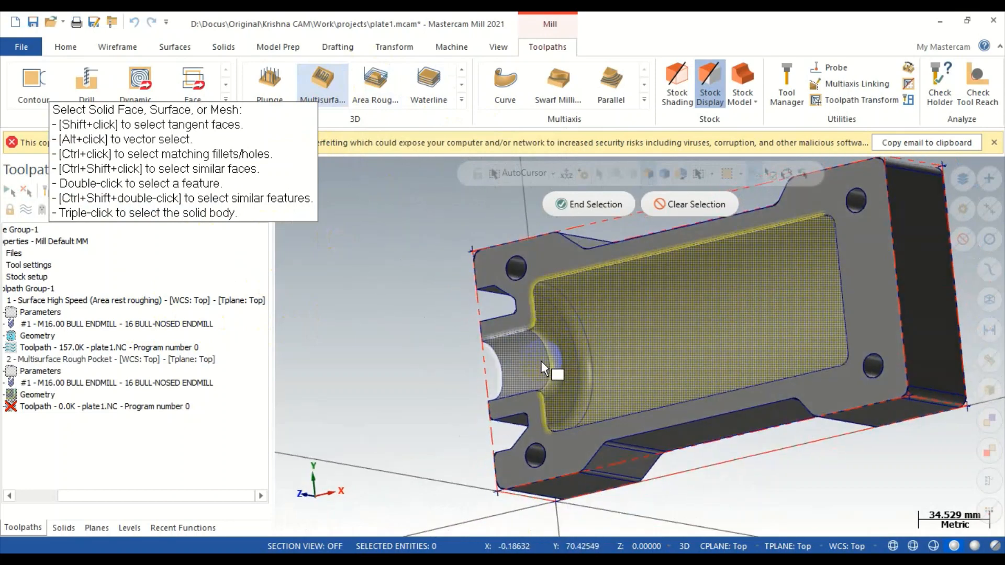
pyautogui.click(586, 205)
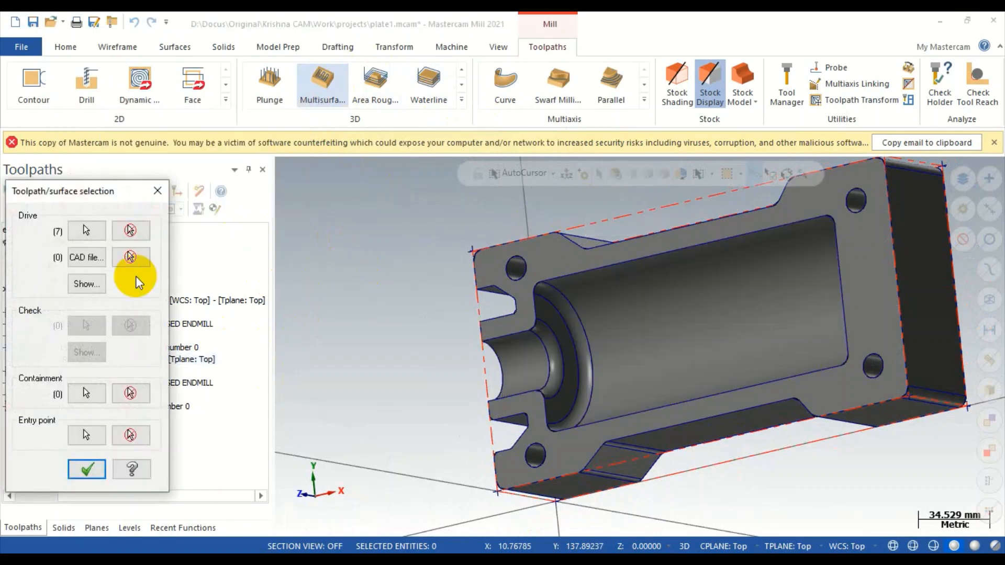
pyautogui.click(87, 286)
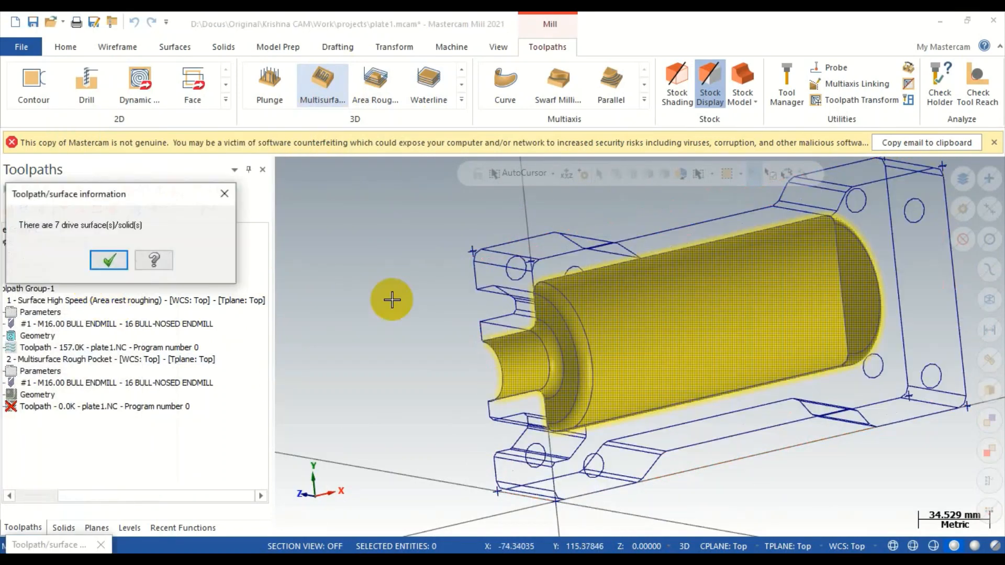
pyautogui.click(107, 262)
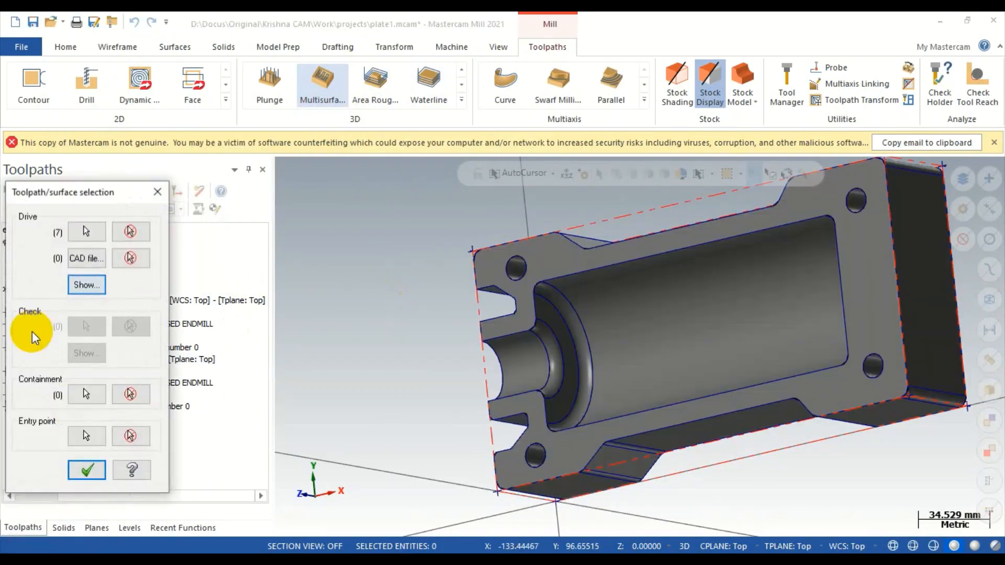
pyautogui.click(83, 467)
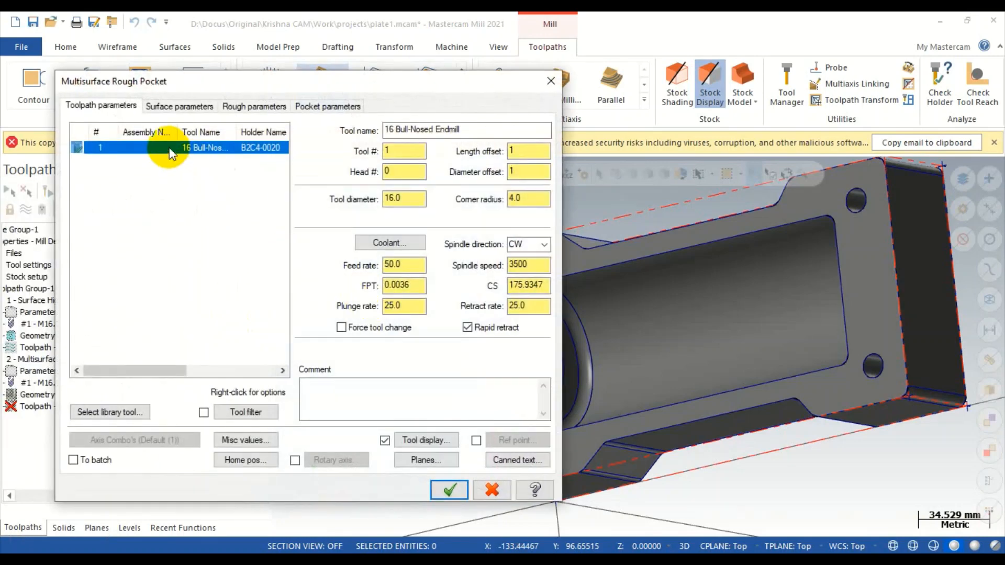
# Set the pocket's rough parameters to a maximum stepdown of 2.0 with climb cutting.
pyautogui.click(186, 107)
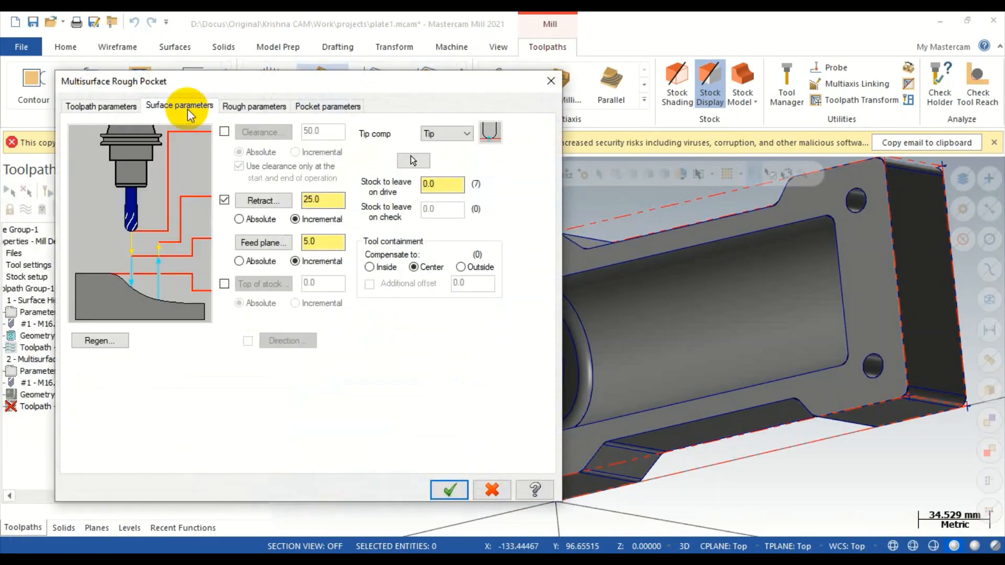
pyautogui.click(269, 108)
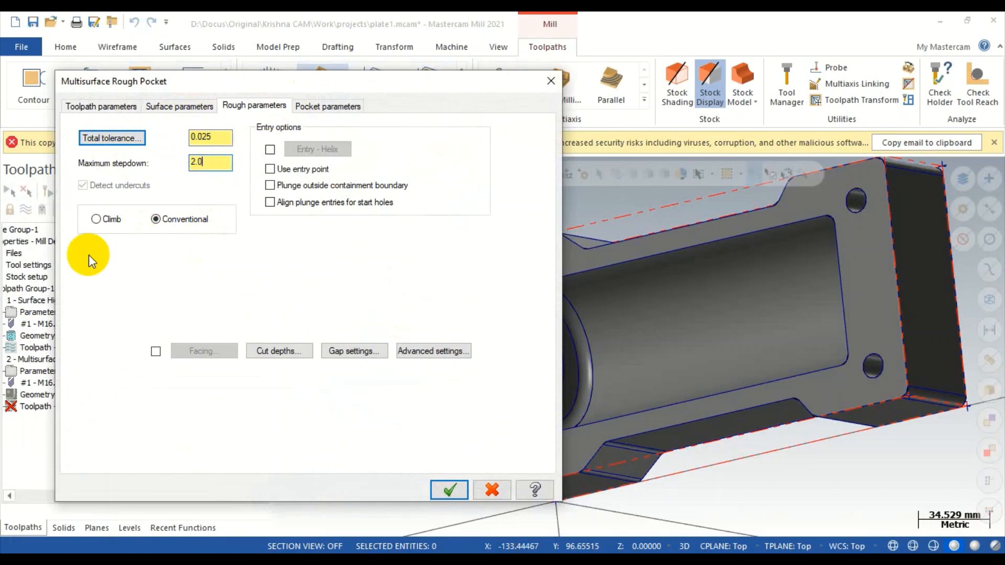
pyautogui.click(102, 221)
# Use the Zigzag cutting method with a stepover of 50% of the tool diameter and generate the rough pocket toolpath.
pyautogui.click(325, 110)
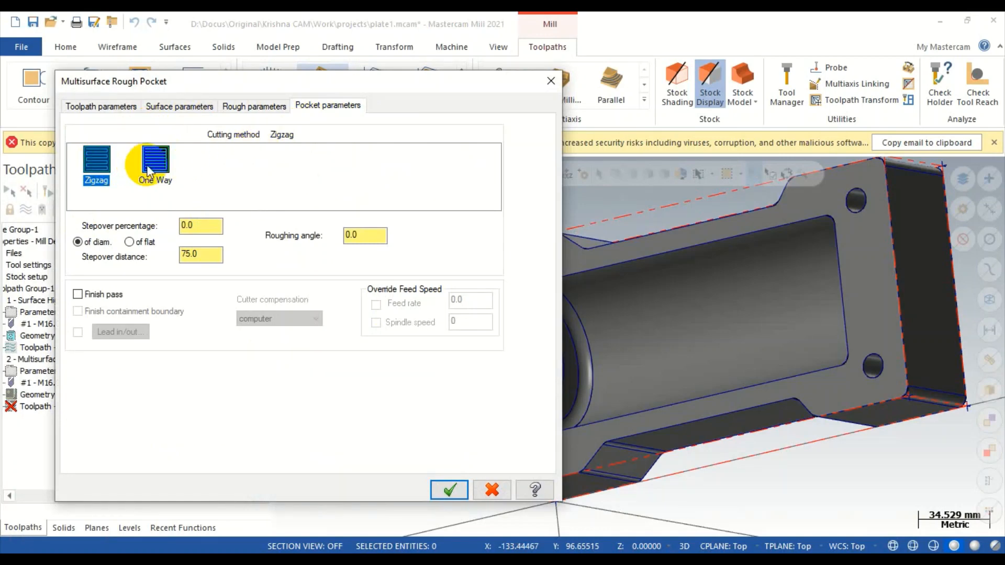
pyautogui.click(96, 162)
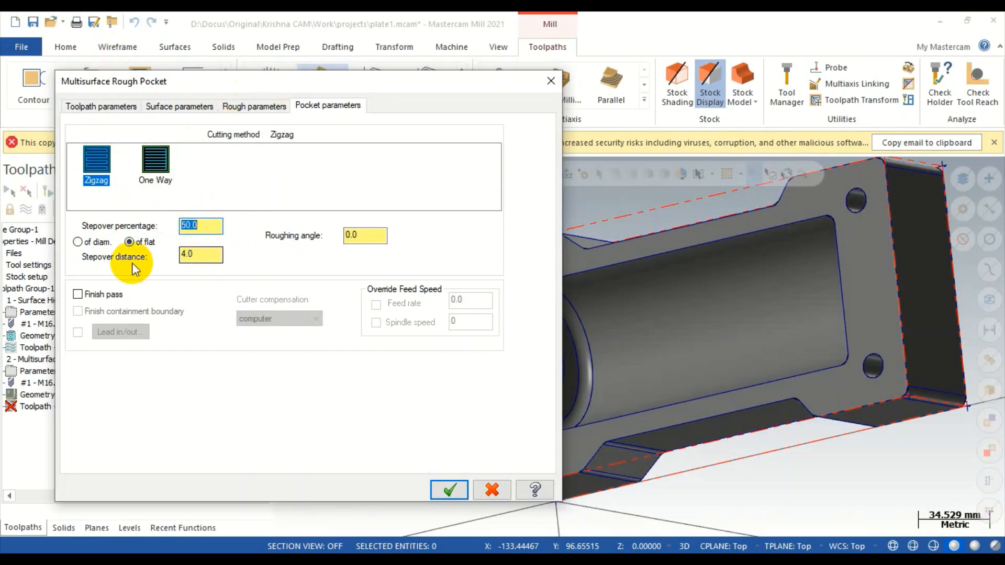
pyautogui.click(78, 242)
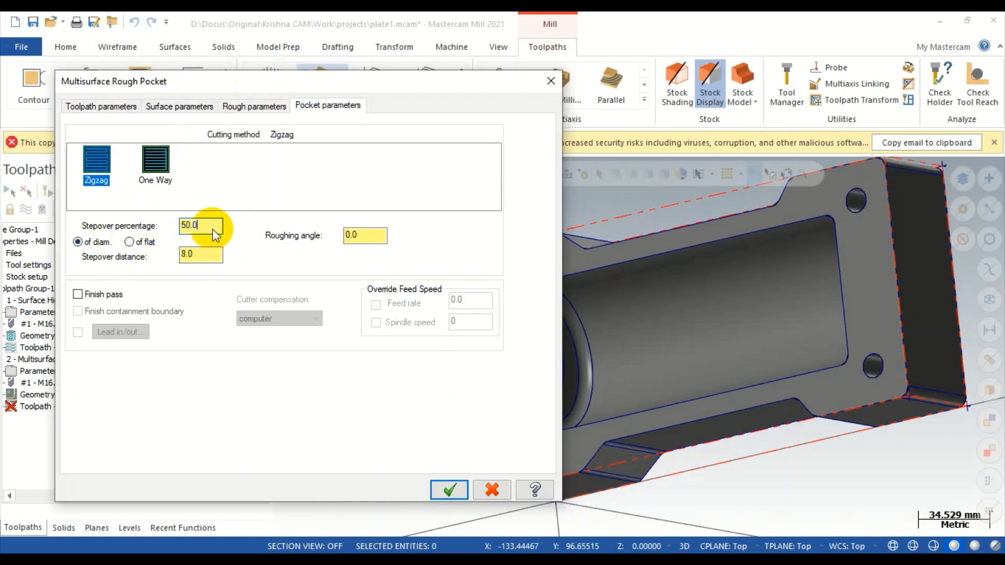
pyautogui.click(449, 487)
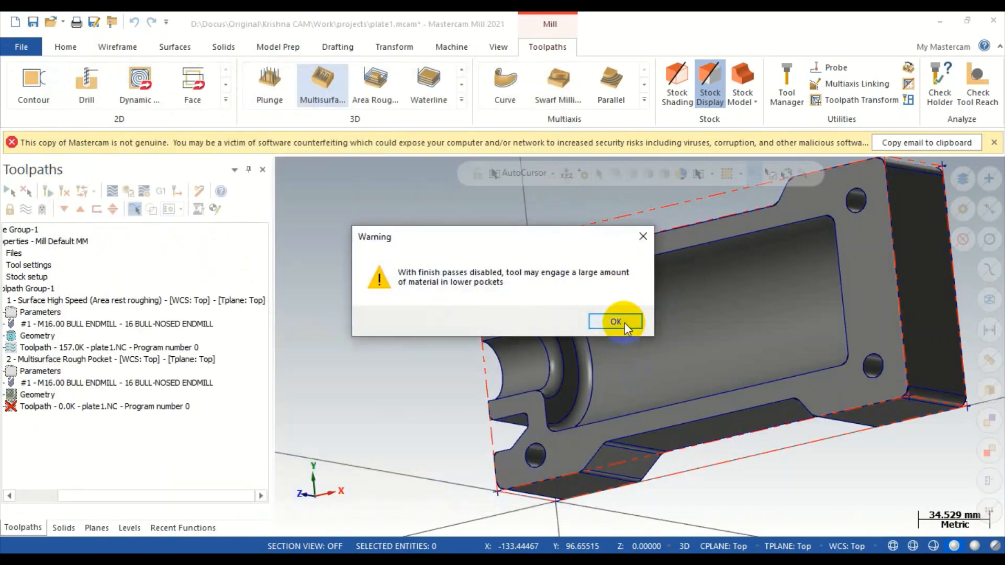
pyautogui.click(617, 321)
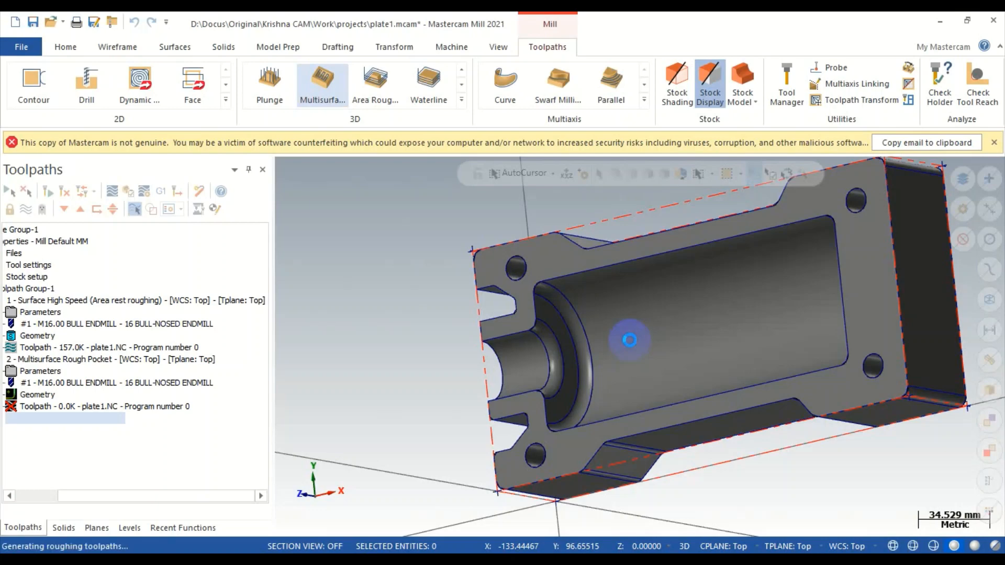
# Backplot the Multisurface Rough Pocket toolpath to watch the tool motion in the central cavity, and close the backplot.
pyautogui.moveTo(630, 341); pyautogui.dragTo(739, 317, button='middle')
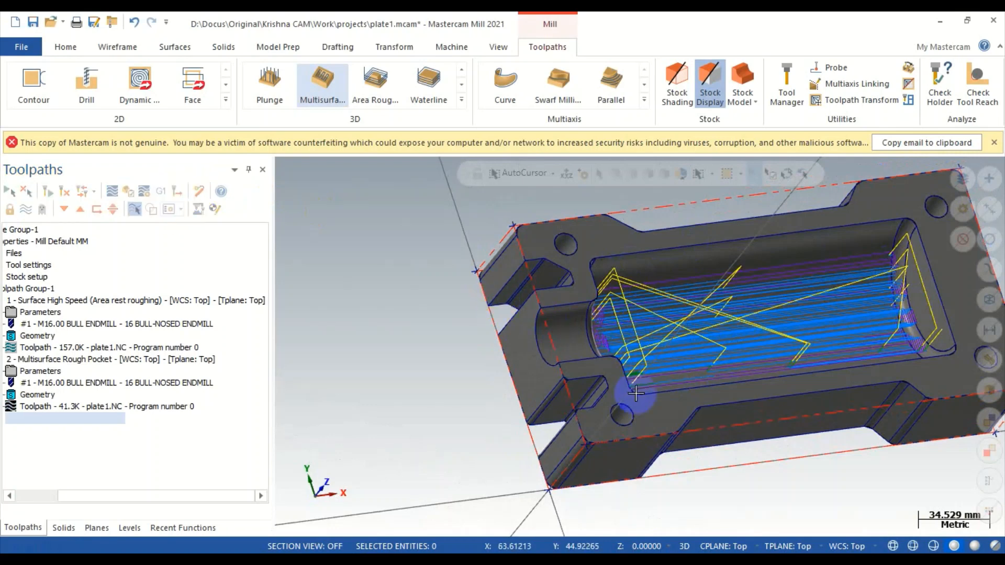
pyautogui.click(117, 193)
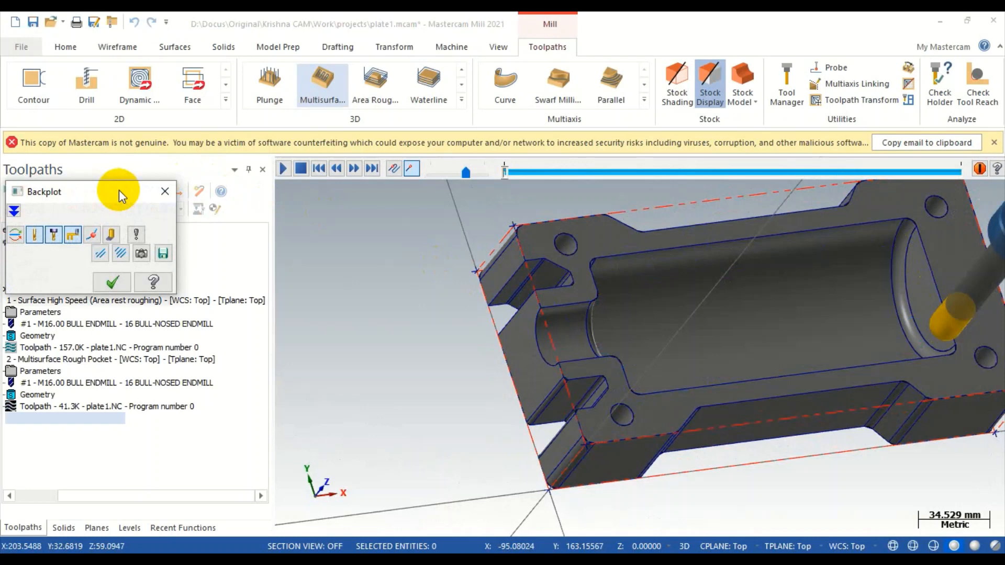
pyautogui.rightClick(62, 190)
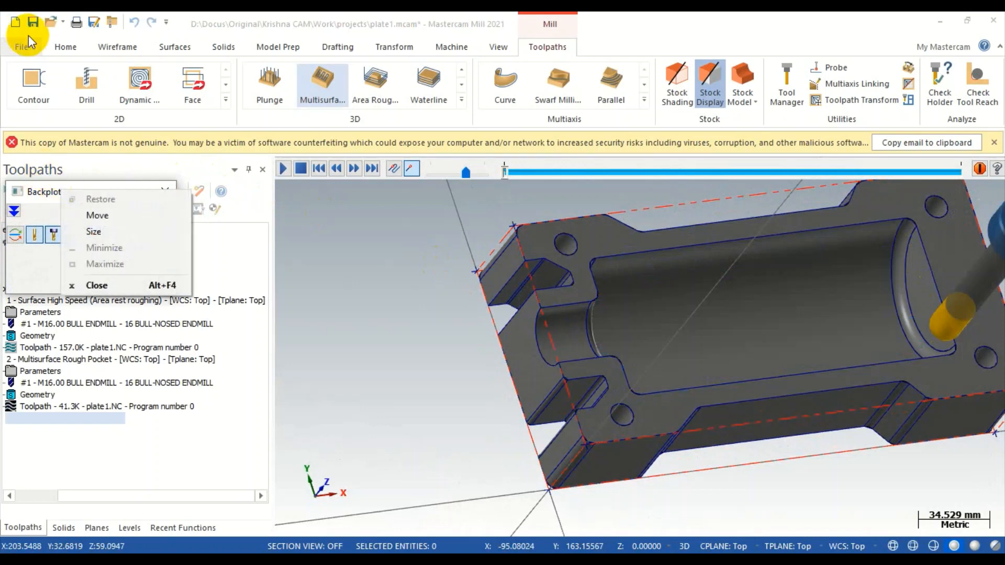
pyautogui.click(282, 166)
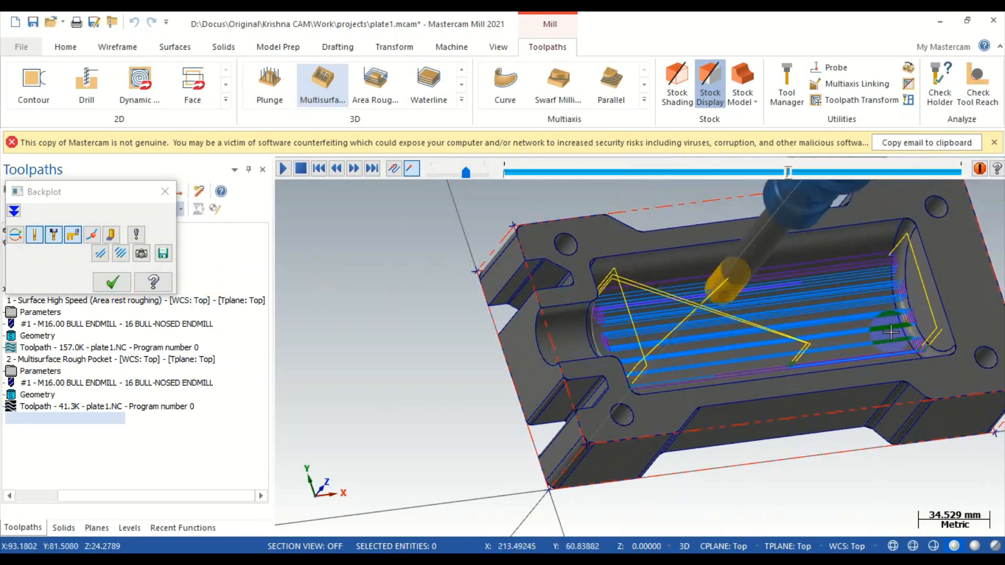
pyautogui.click(112, 283)
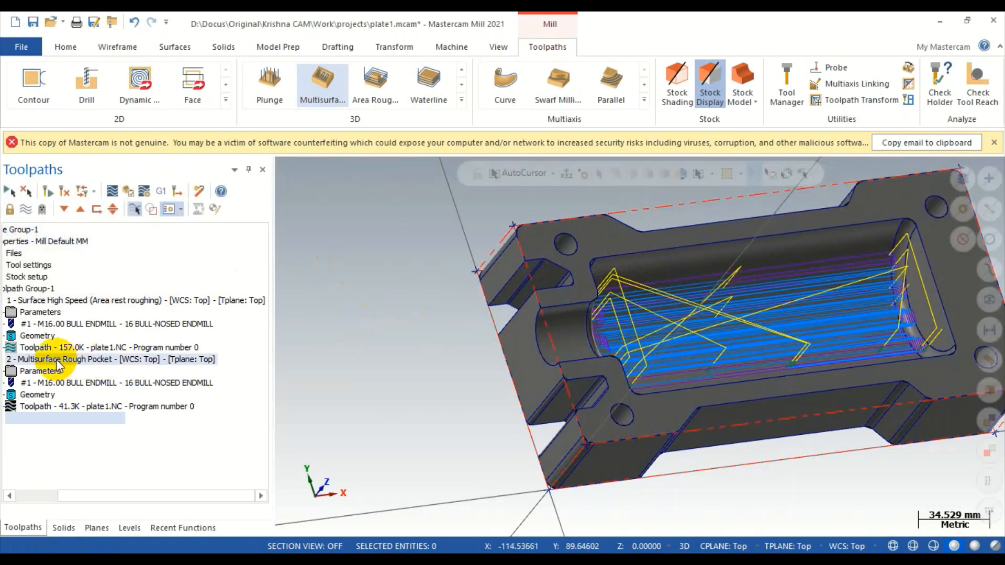
# Delete the Multisurface Rough Pocket operation from the toolpath group.
pyautogui.moveTo(159, 500); pyautogui.dragTo(118, 500)
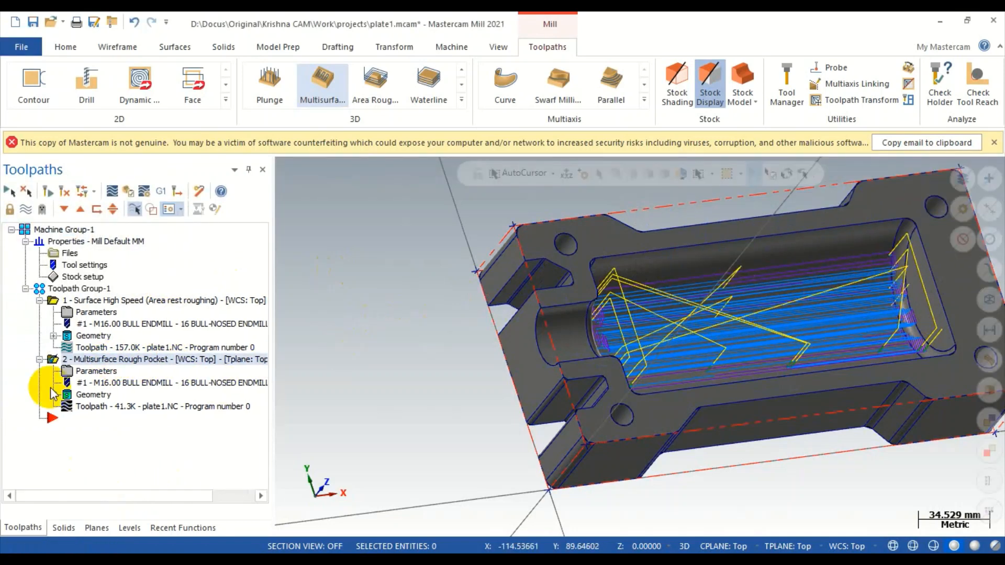
pyautogui.click(40, 360)
pyautogui.rightClick(99, 360)
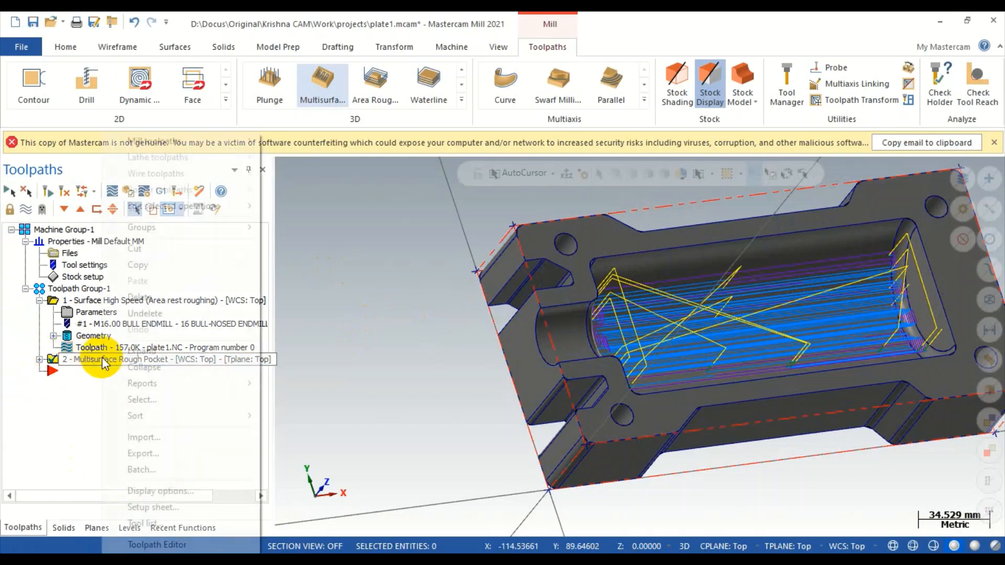
pyautogui.click(191, 298)
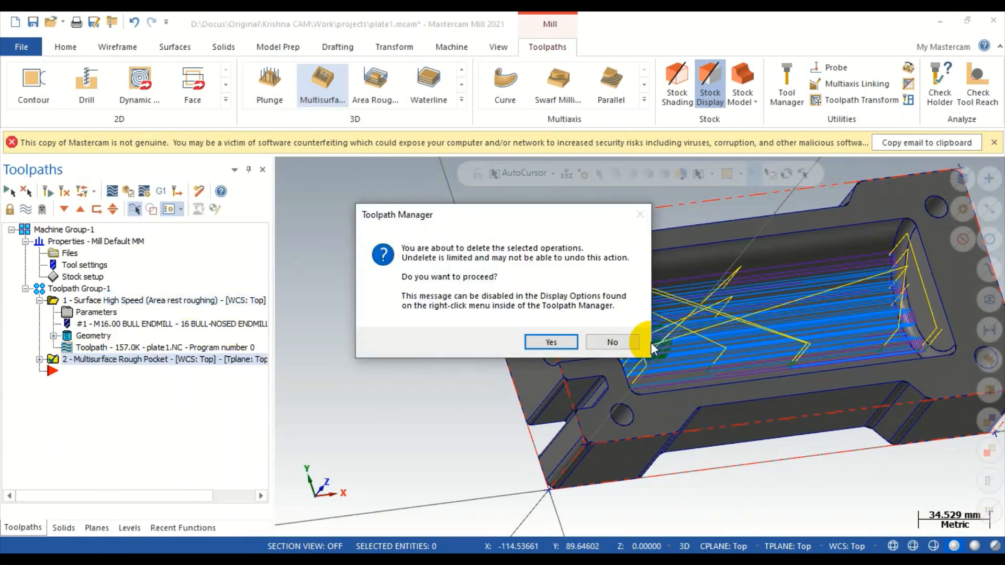
pyautogui.click(547, 343)
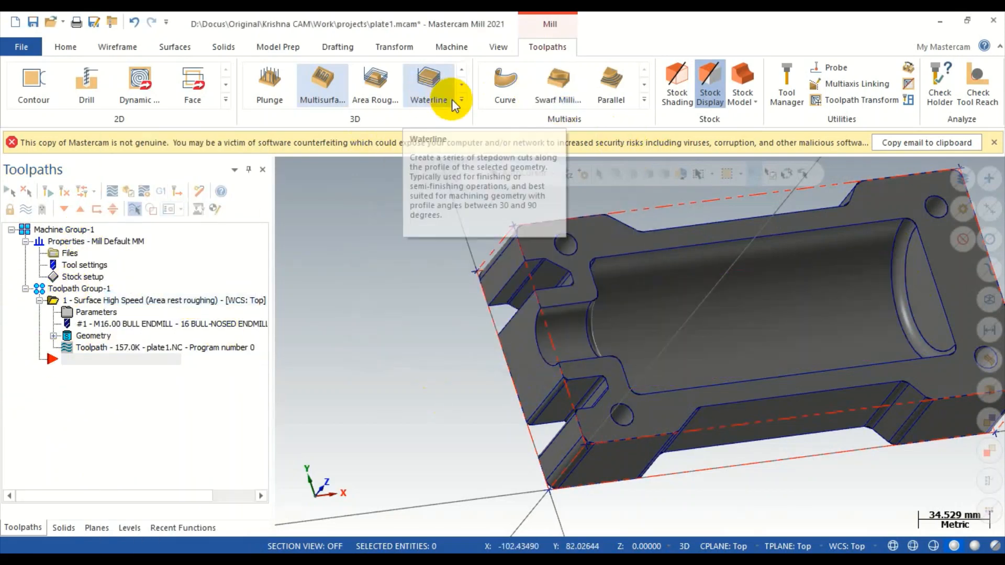
# Start a 3D Scallop finishing toolpath with all the central cavity's faces as machining geometry, and set wall and floor stock to 0.12.
pyautogui.click(460, 99)
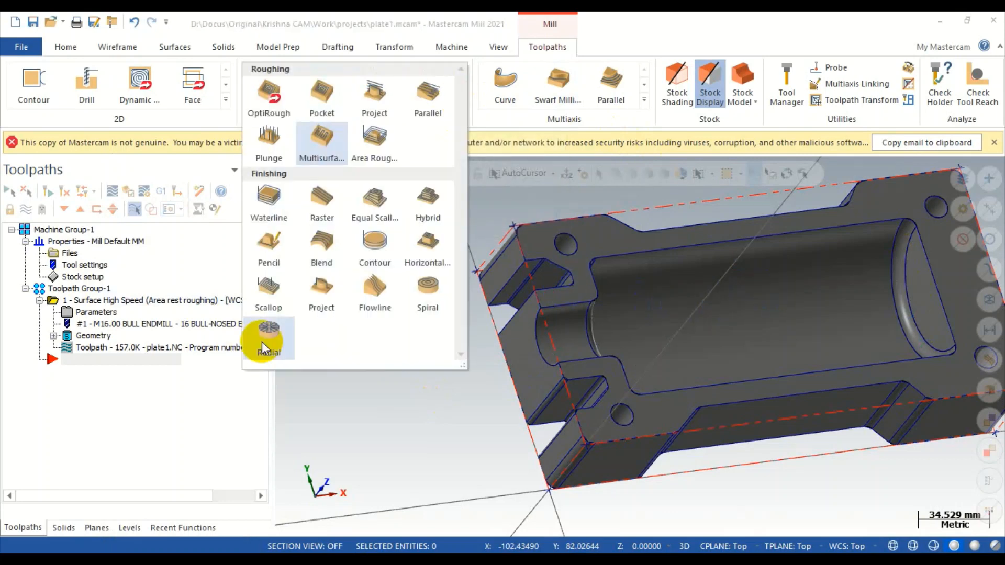
pyautogui.click(84, 300)
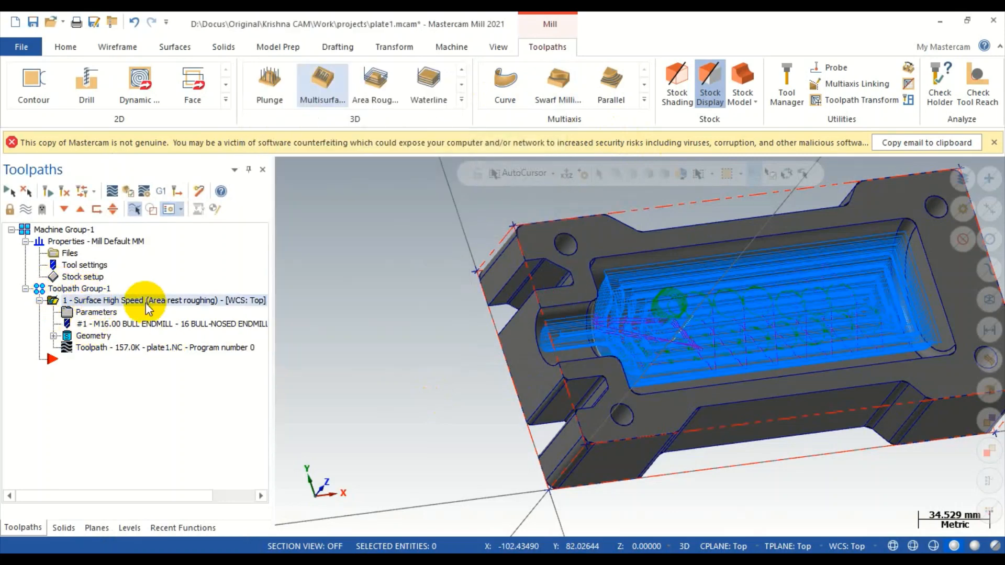
pyautogui.click(462, 101)
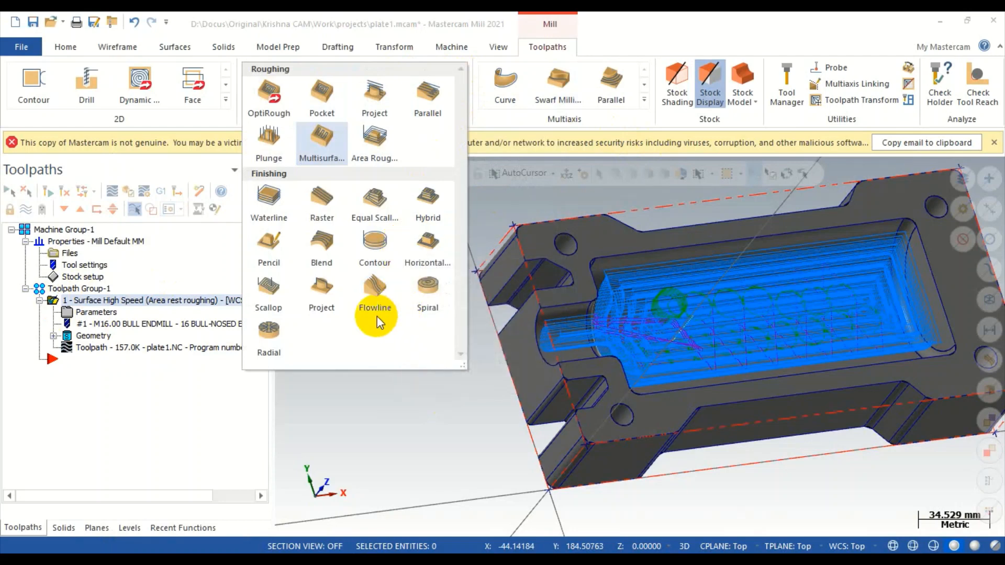
pyautogui.click(263, 302)
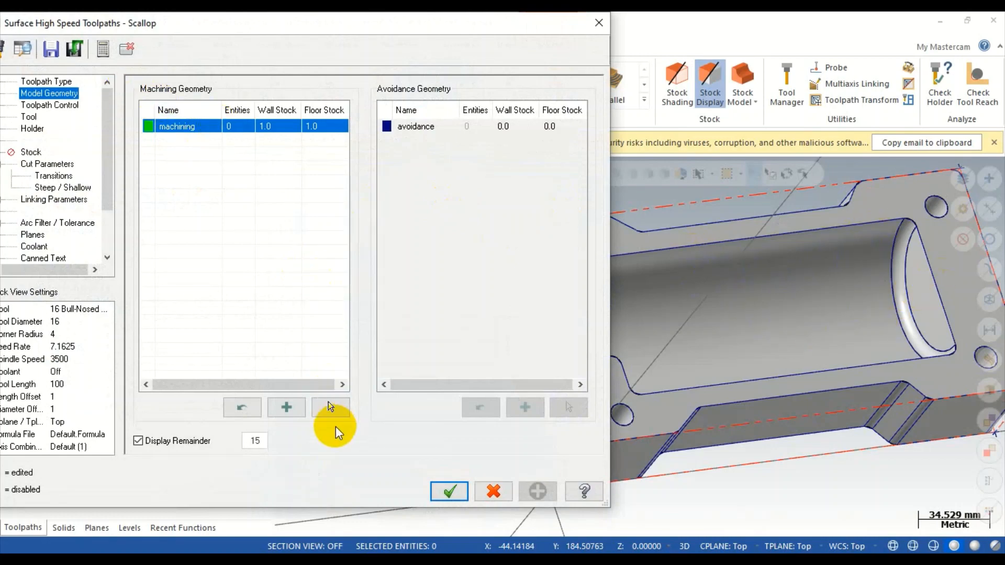
pyautogui.click(331, 408)
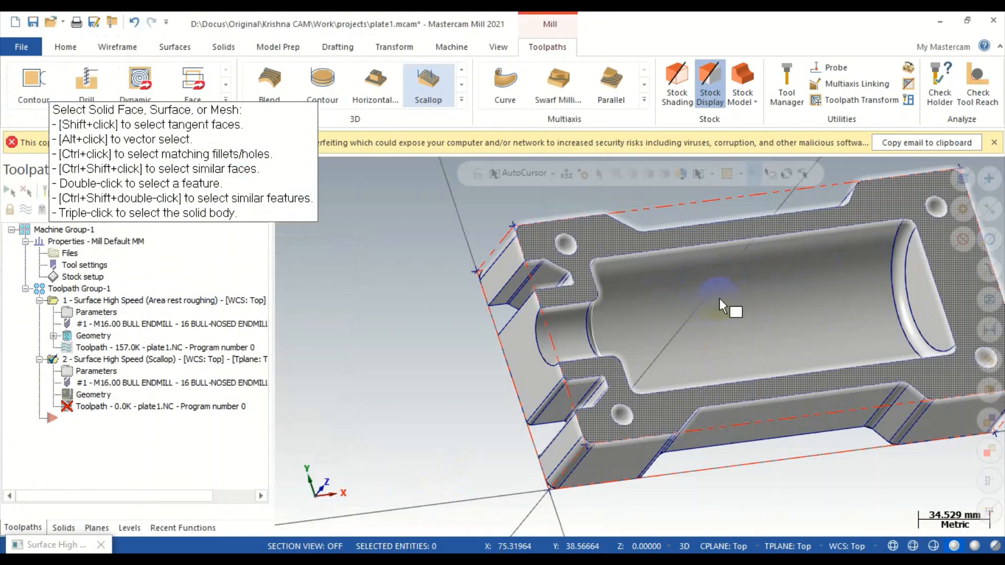
pyautogui.scroll(2, 593, 258)
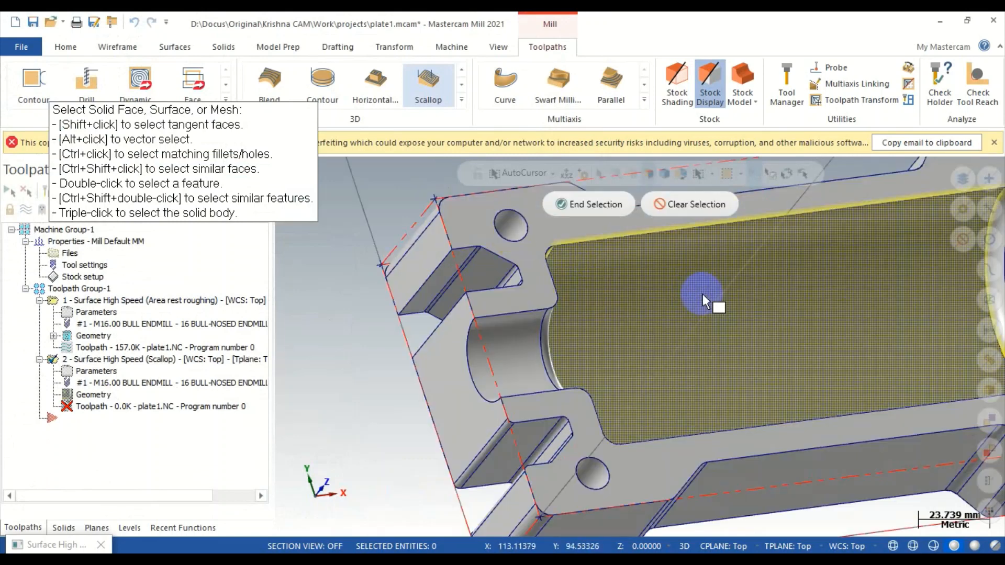
pyautogui.moveTo(702, 295); pyautogui.dragTo(634, 312, button='middle')
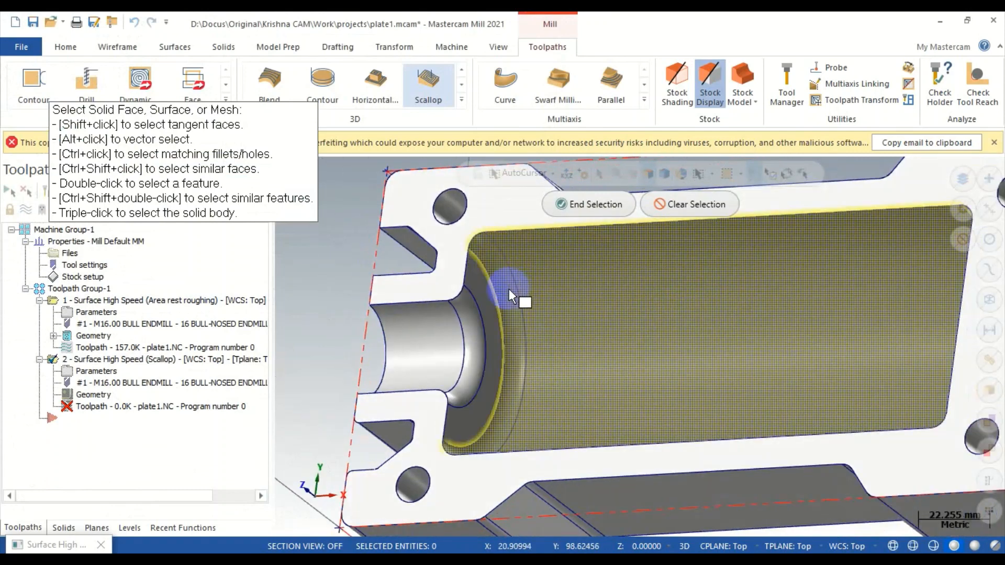
pyautogui.scroll(-3, 896, 338)
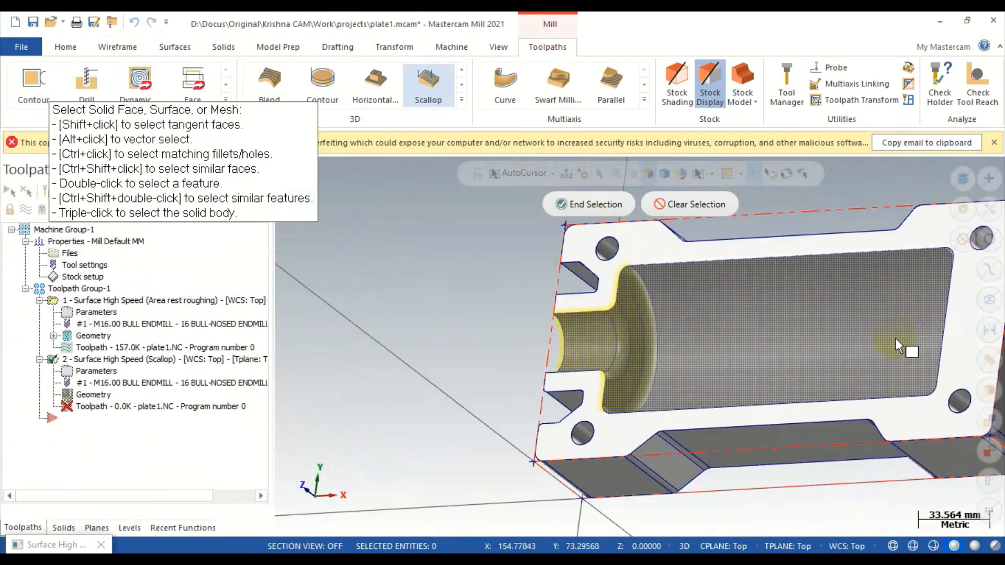
pyautogui.moveTo(684, 342); pyautogui.dragTo(786, 341, button='middle')
pyautogui.scroll(1, 943, 319)
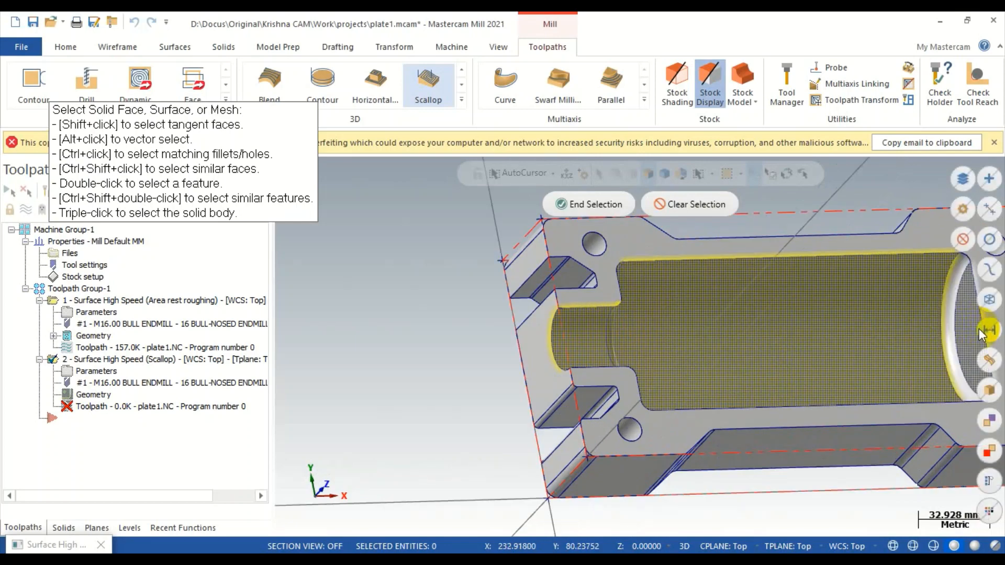
pyautogui.click(560, 204)
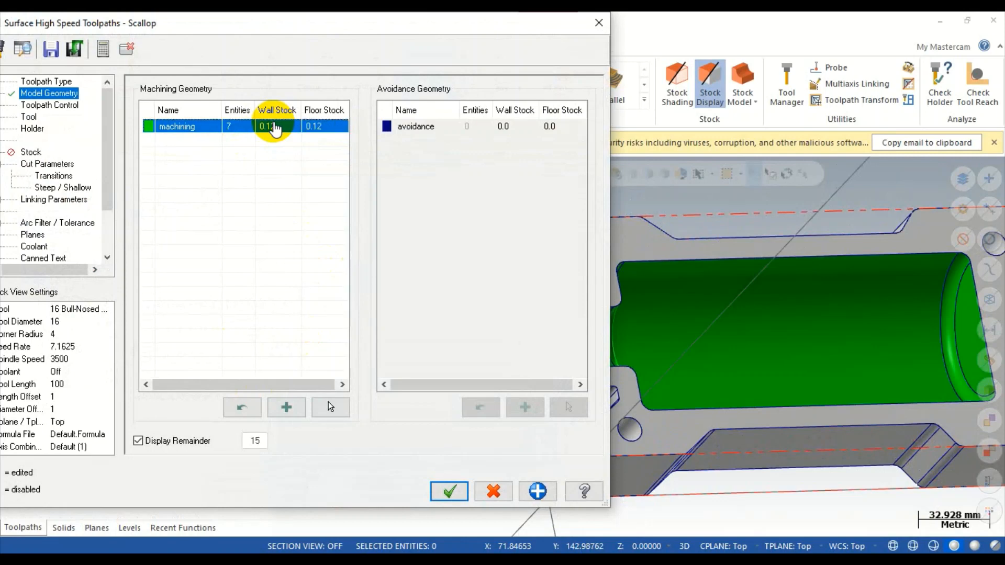
# Chain the wireframe outline around the central cavity and its narrow end opening as the Scallop toolpath's containment boundary.
pyautogui.click(36, 104)
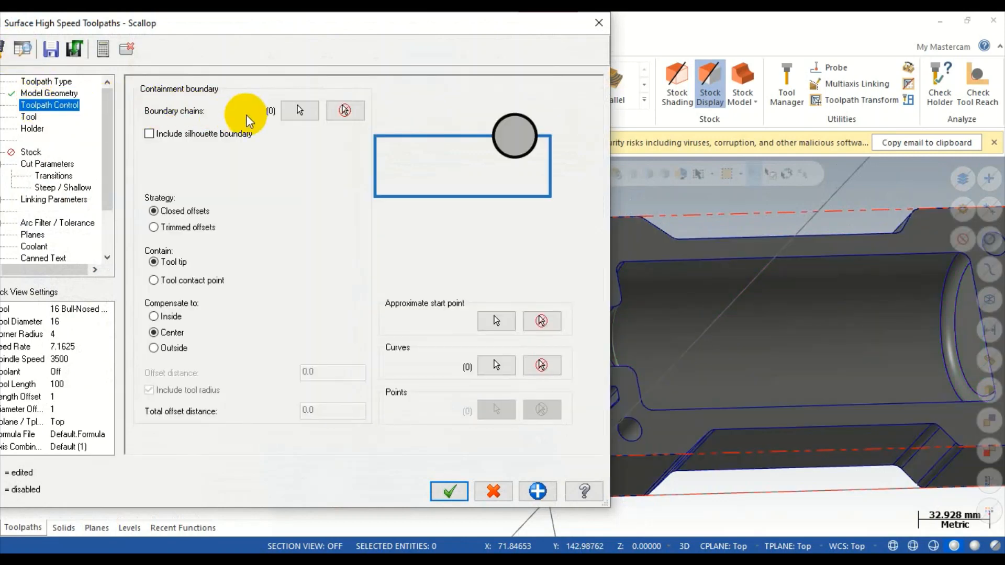
pyautogui.click(314, 113)
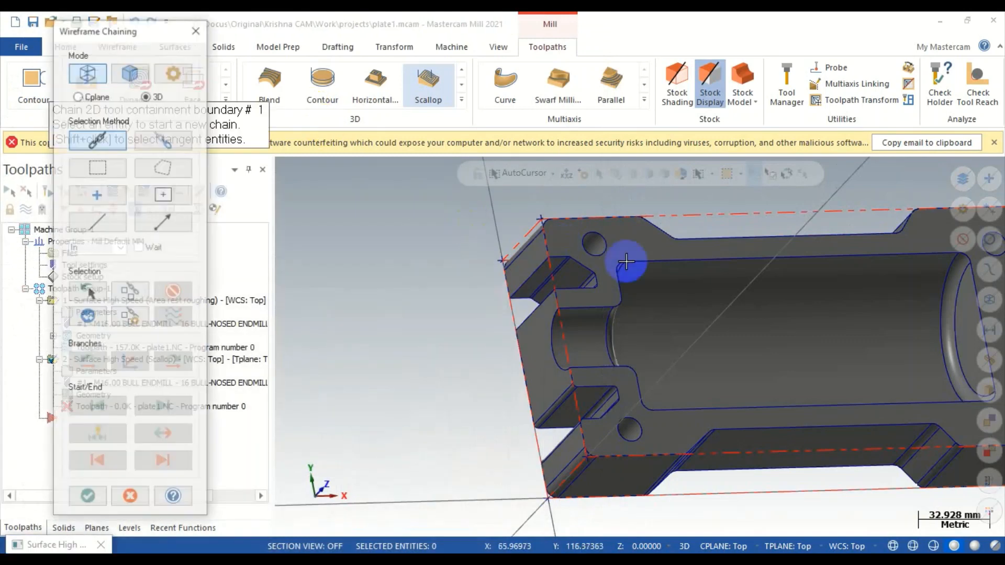
pyautogui.click(670, 260)
pyautogui.scroll(-3, 670, 260)
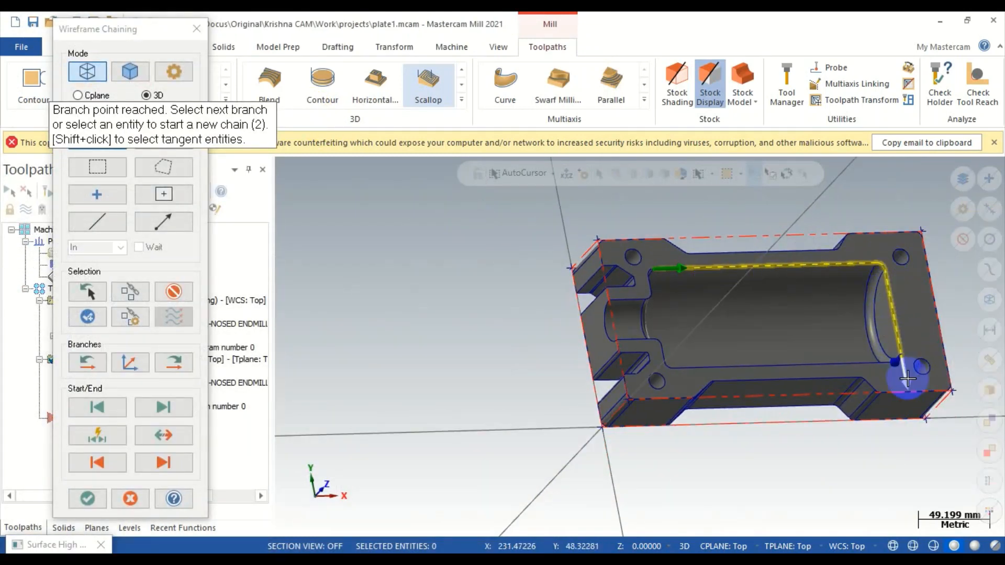
pyautogui.click(884, 367)
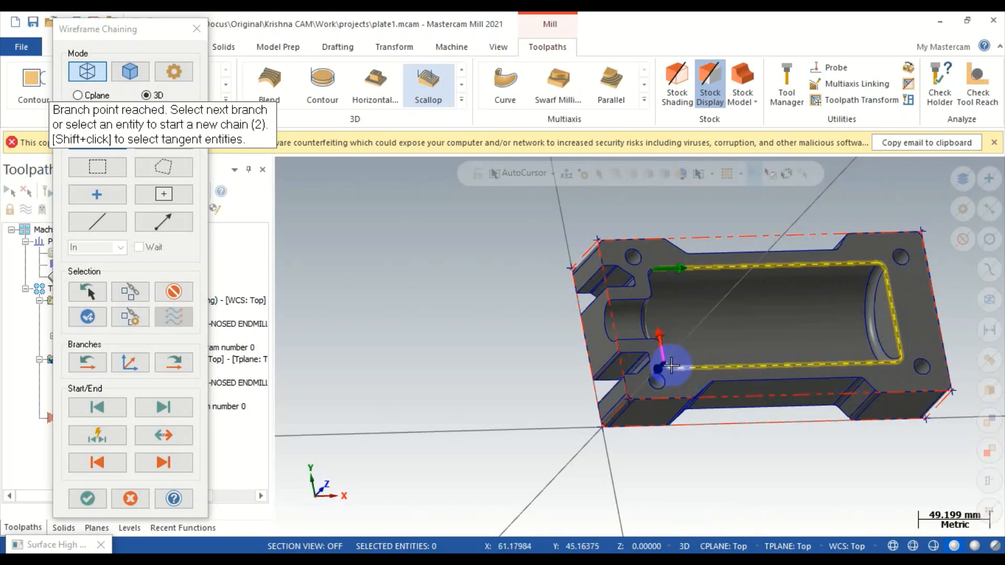
pyautogui.click(656, 348)
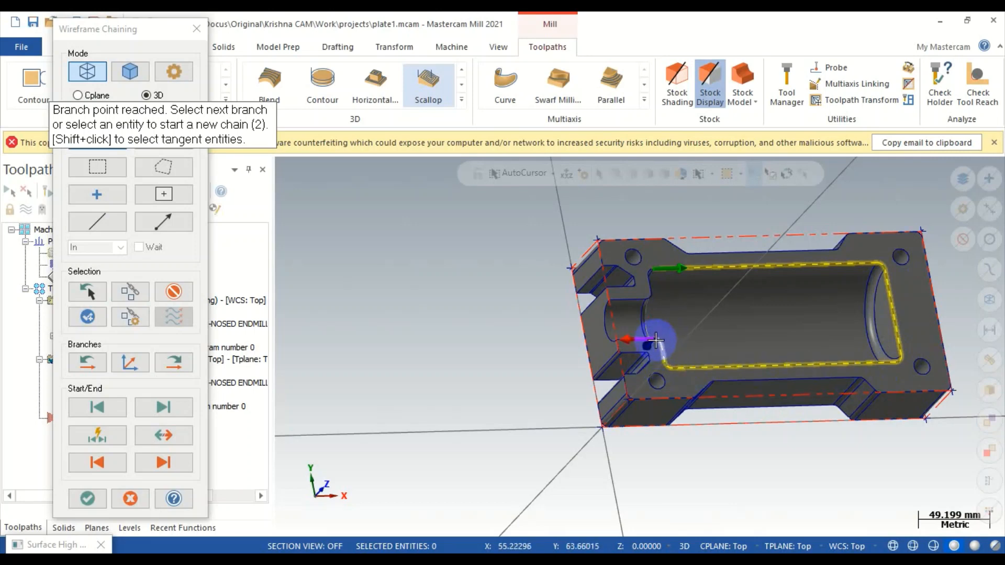
pyautogui.click(613, 340)
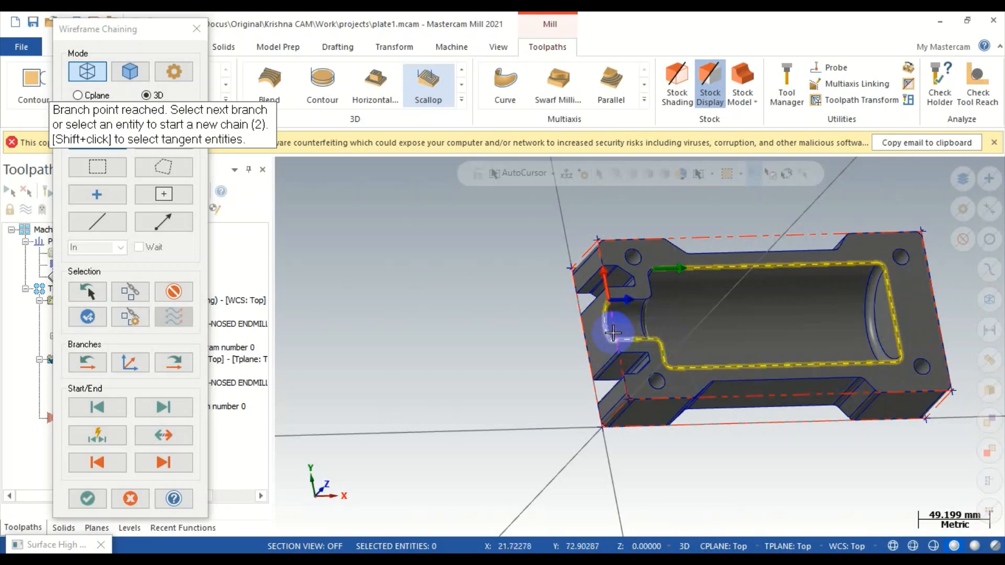
pyautogui.click(615, 296)
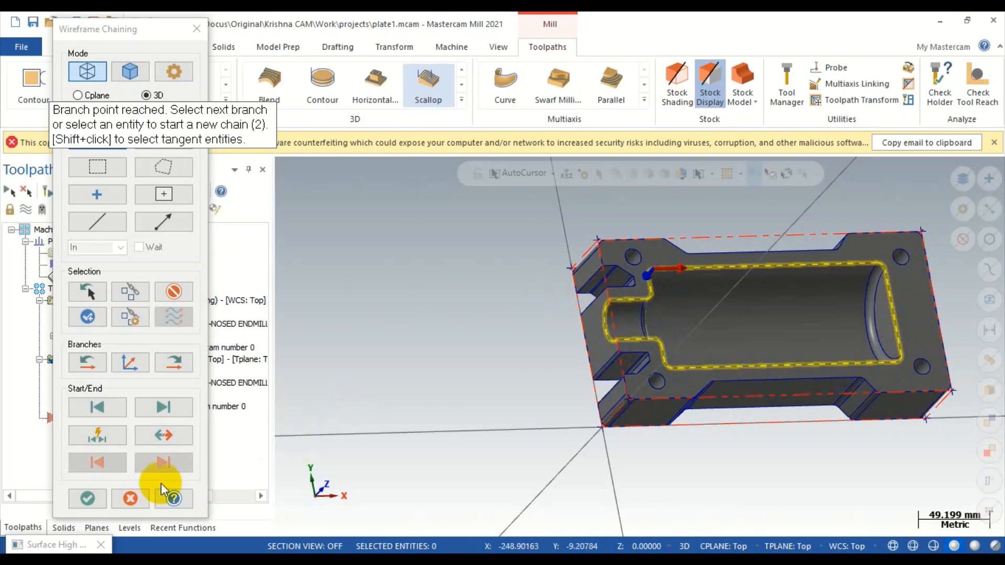
pyautogui.click(87, 498)
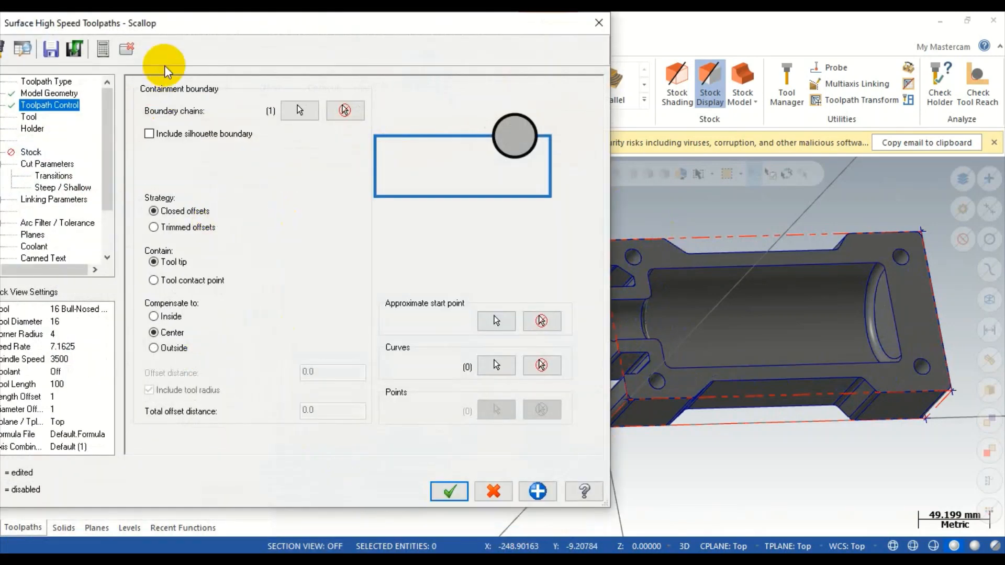
# Create a ball endmill with a 6 mm cutting diameter as the tool for the Scallop toolpath.
pyautogui.moveTo(220, 21); pyautogui.dragTo(280, 21)
pyautogui.click(90, 116)
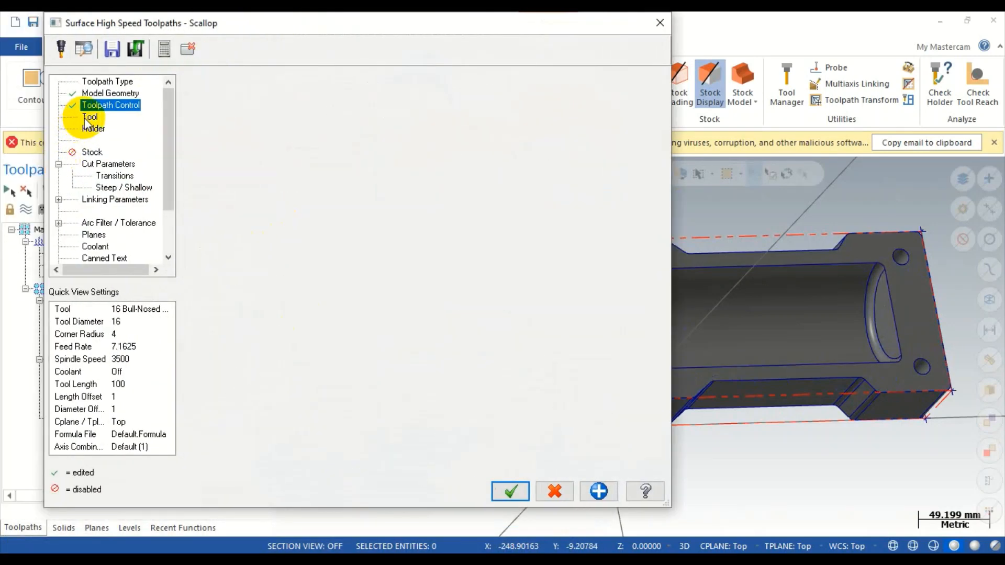
pyautogui.rightClick(299, 162)
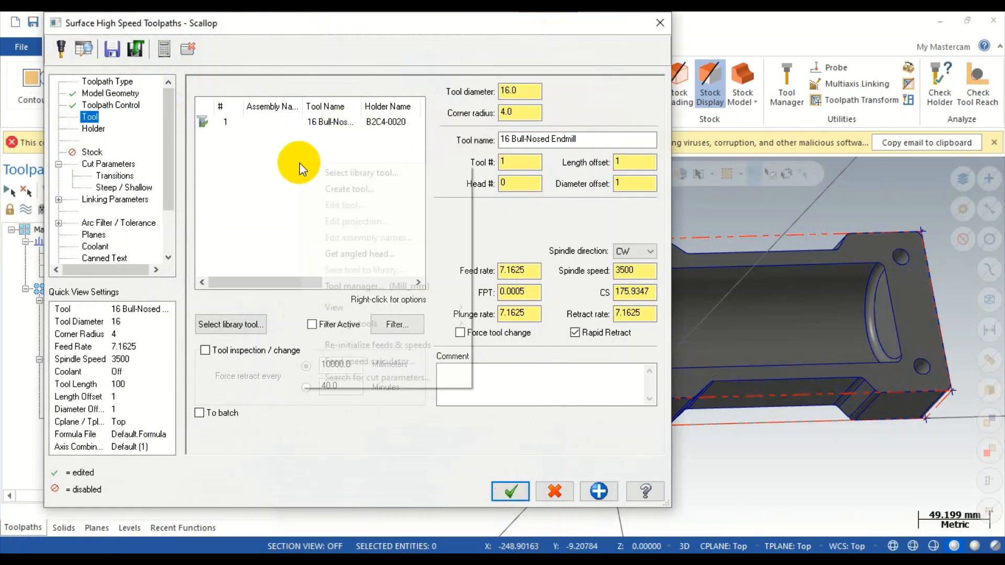
pyautogui.click(360, 189)
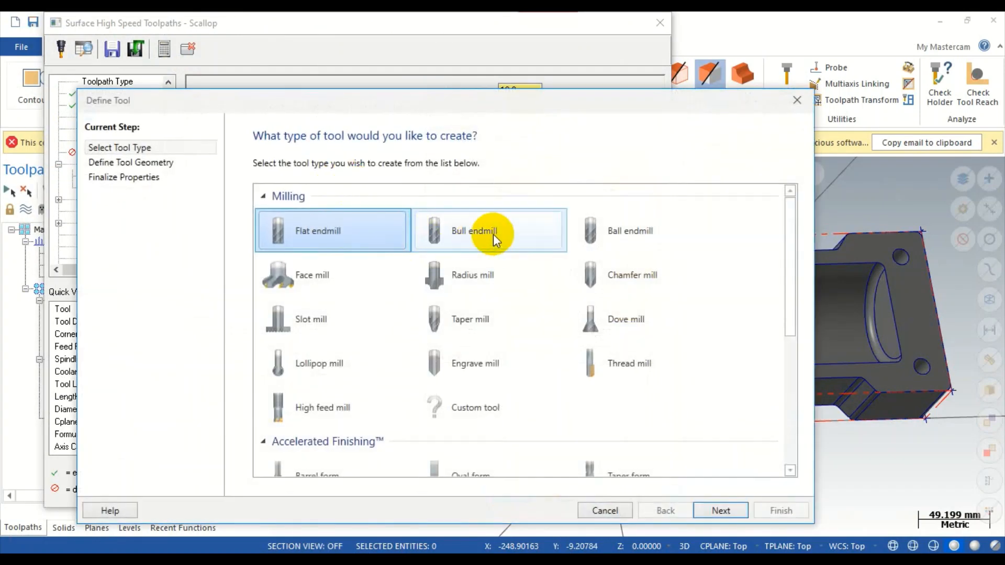
pyautogui.click(623, 230)
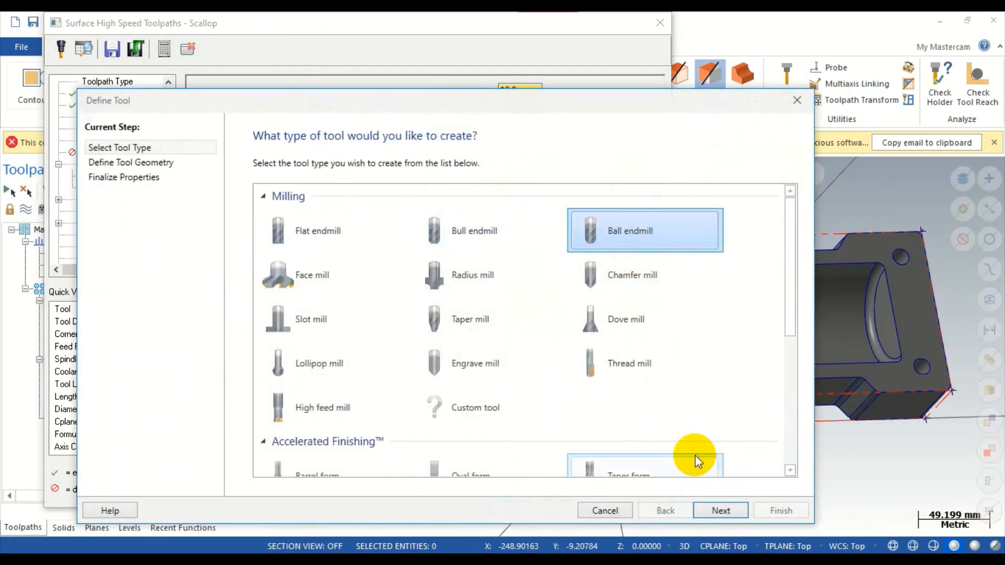
pyautogui.click(715, 509)
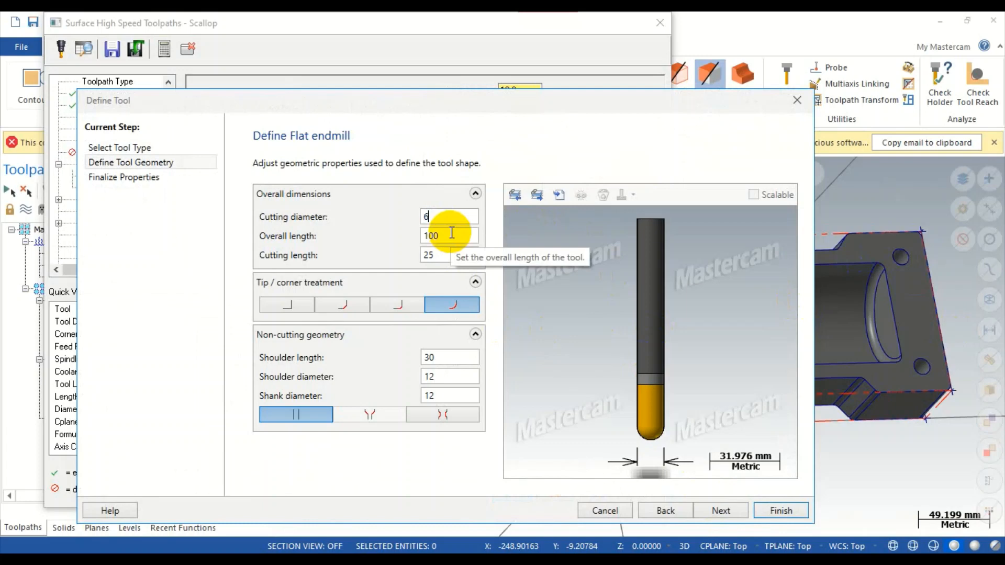
pyautogui.click(452, 233)
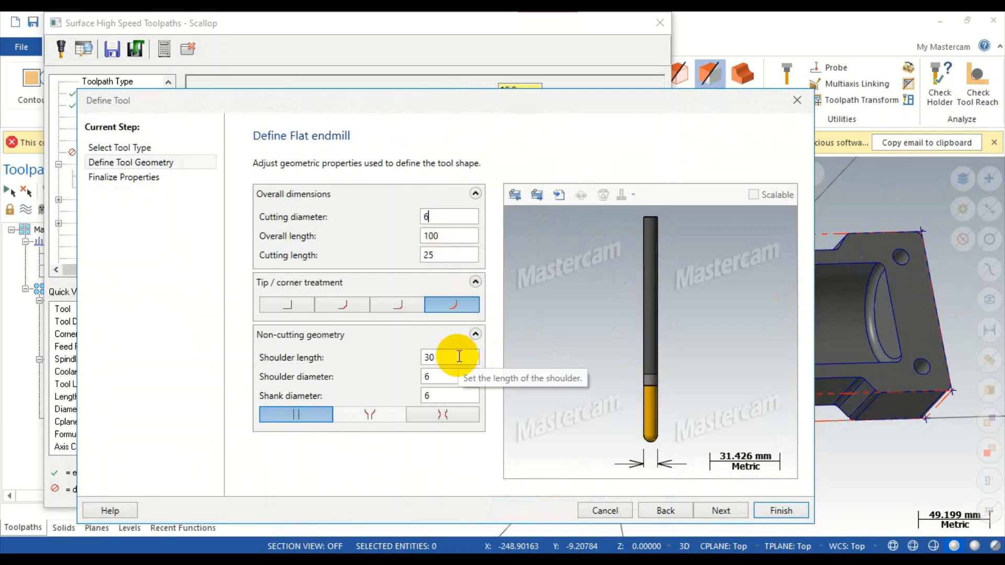
pyautogui.click(737, 511)
pyautogui.click(781, 511)
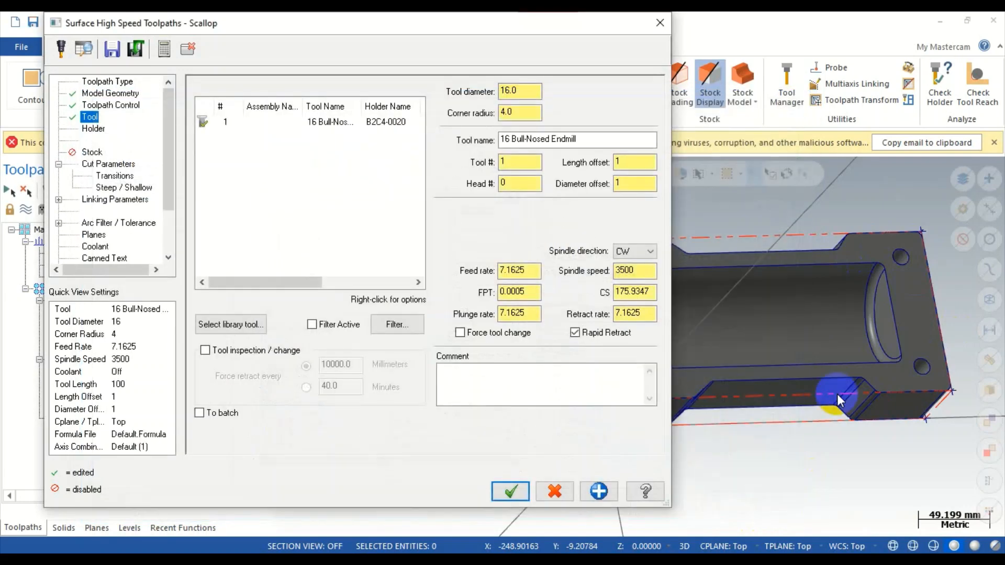
# Set the ball endmill's spindle speed to 4500 and feed rate to 1600, and trim to stock computed from all previous operations, used as computed.
pyautogui.click(636, 272)
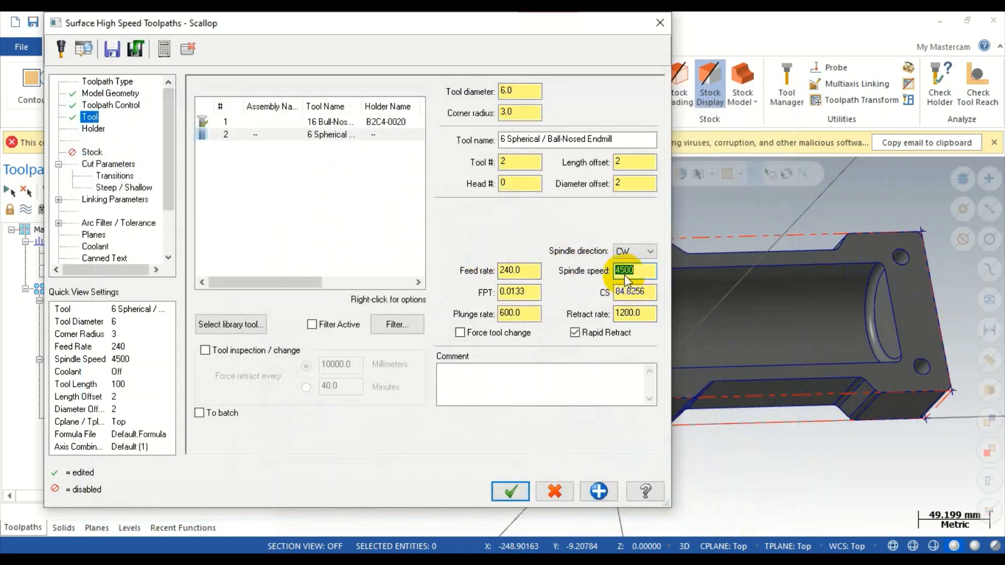
pyautogui.click(524, 270)
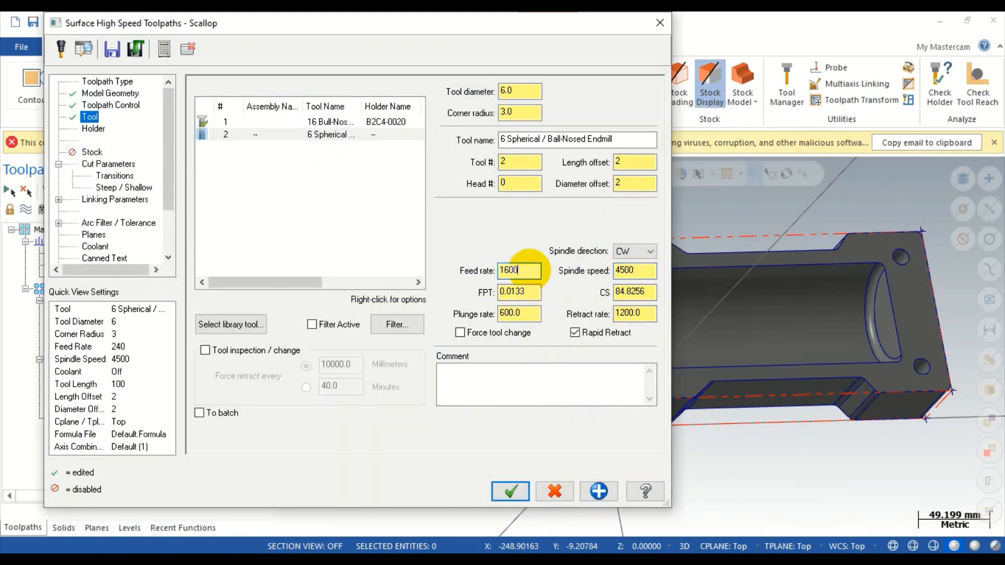
pyautogui.click(97, 155)
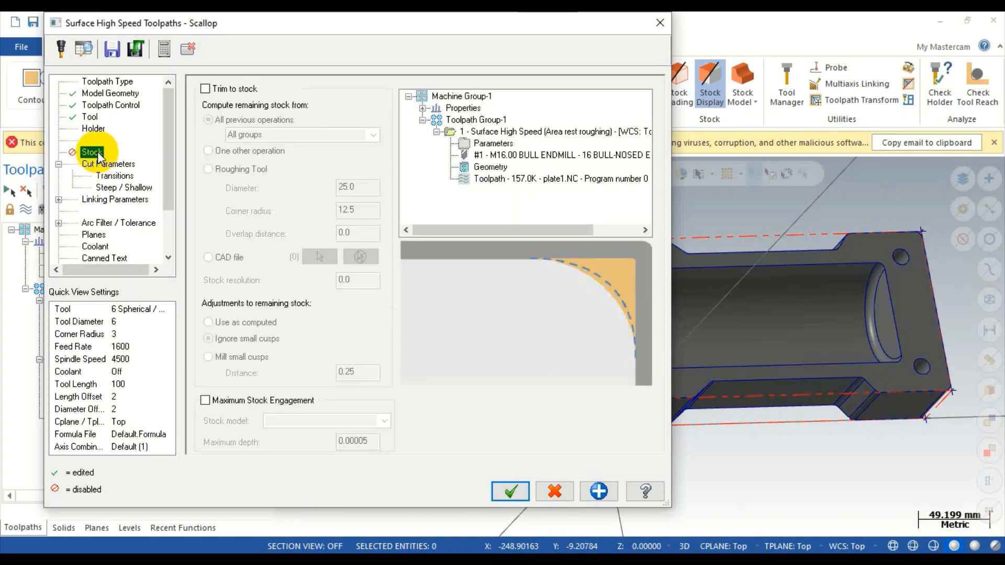
pyautogui.click(205, 89)
pyautogui.click(212, 322)
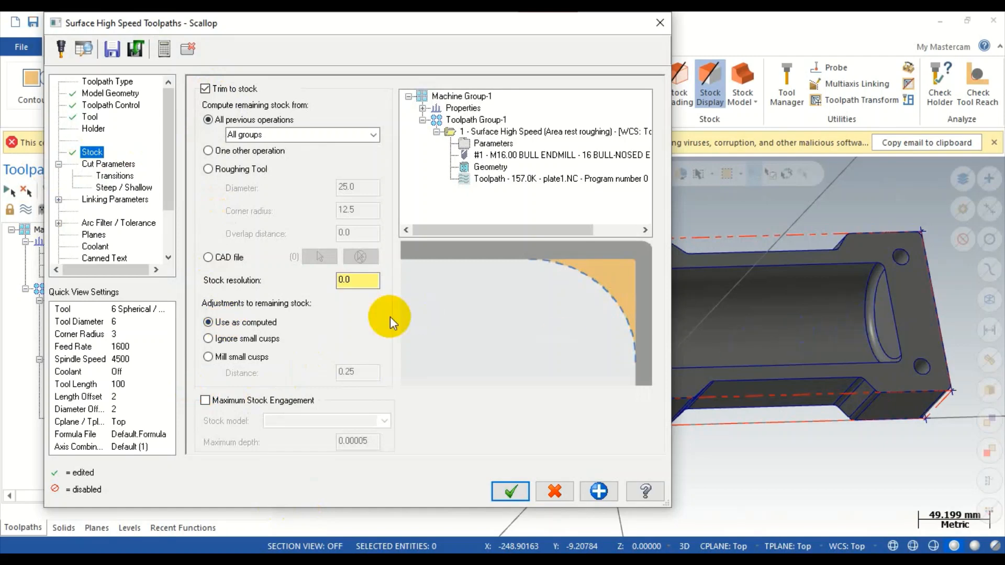
# Set a new stepover in the Scallop cut parameters and detect the minimum and maximum Z depth limits from the geometry.
pyautogui.click(116, 165)
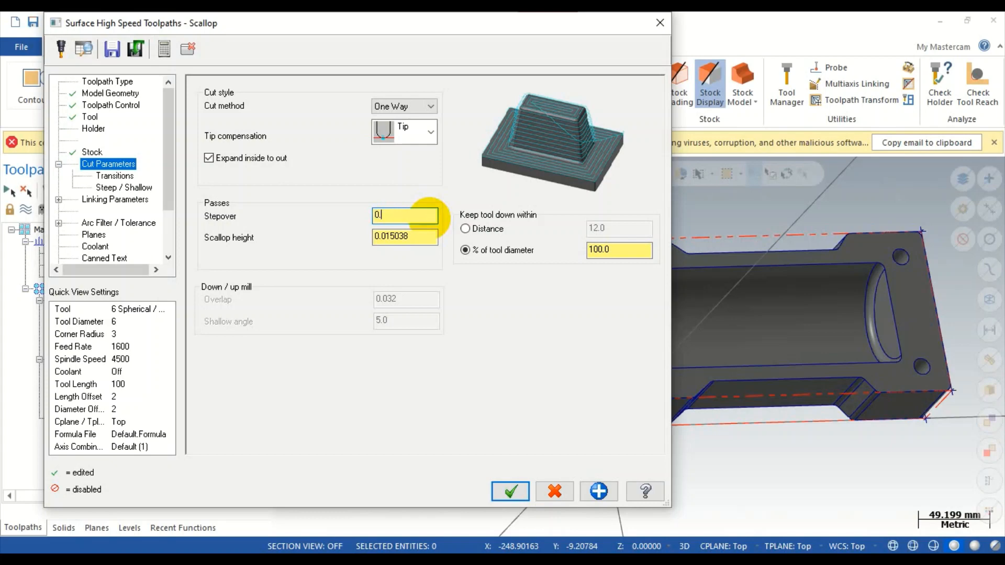
pyautogui.click(115, 176)
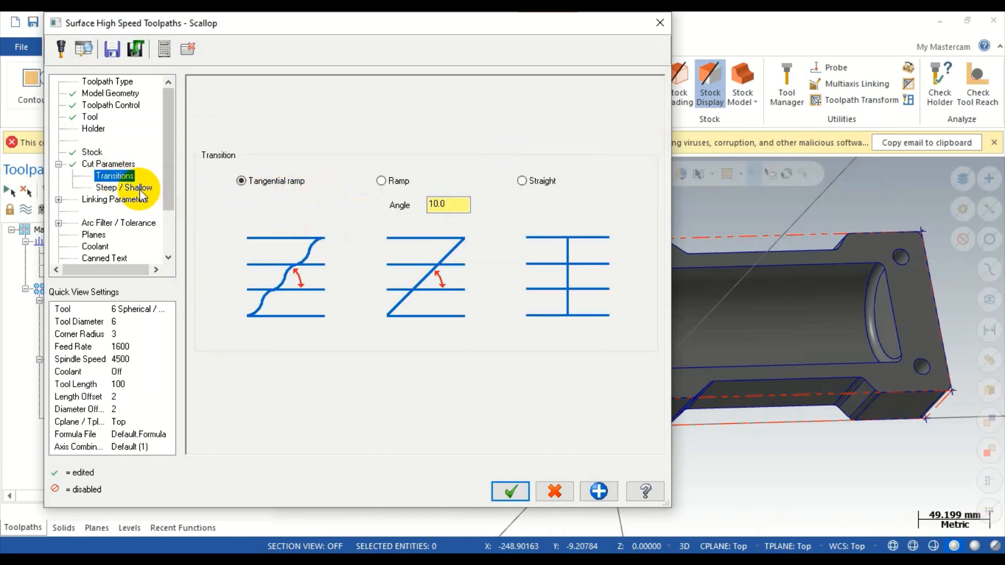
pyautogui.click(124, 189)
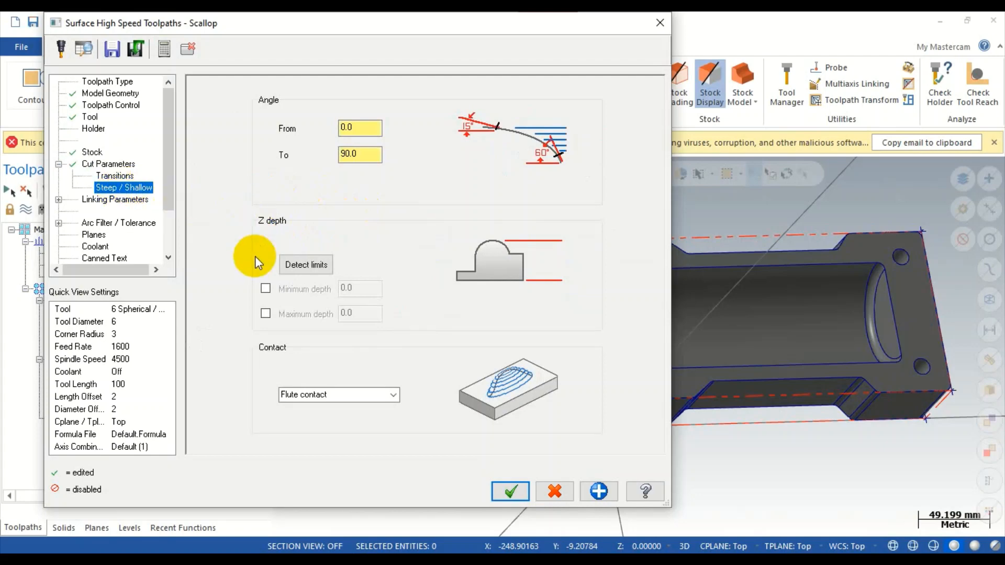
pyautogui.click(304, 269)
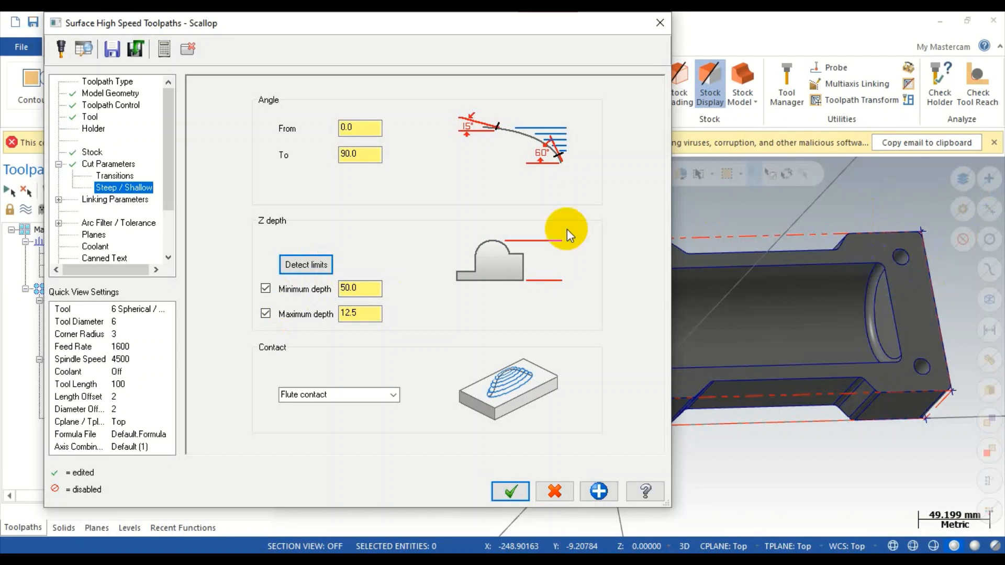
# Review the clearance plane in the linking parameters and generate the Scallop toolpath.
pyautogui.click(115, 200)
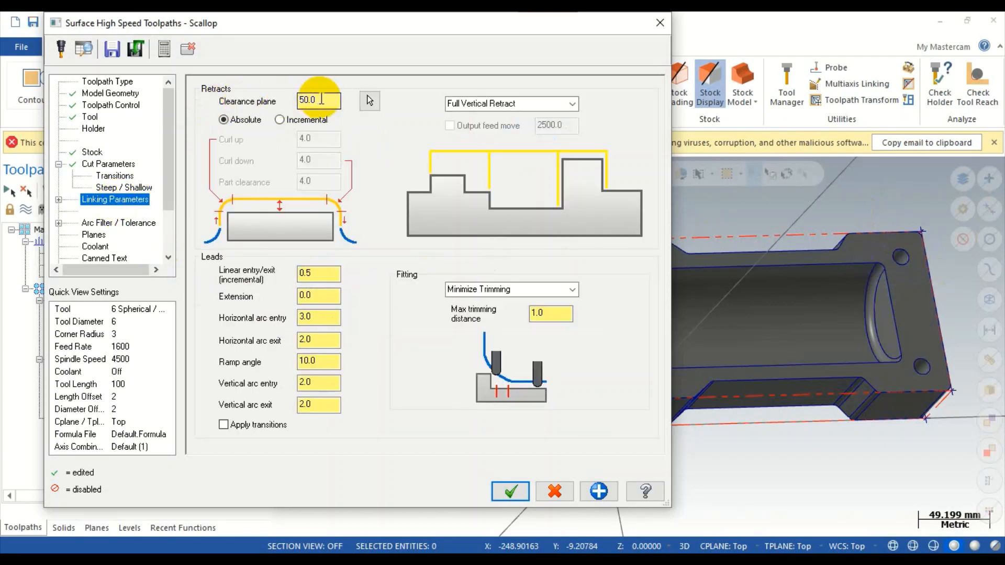
pyautogui.click(610, 495)
pyautogui.click(511, 492)
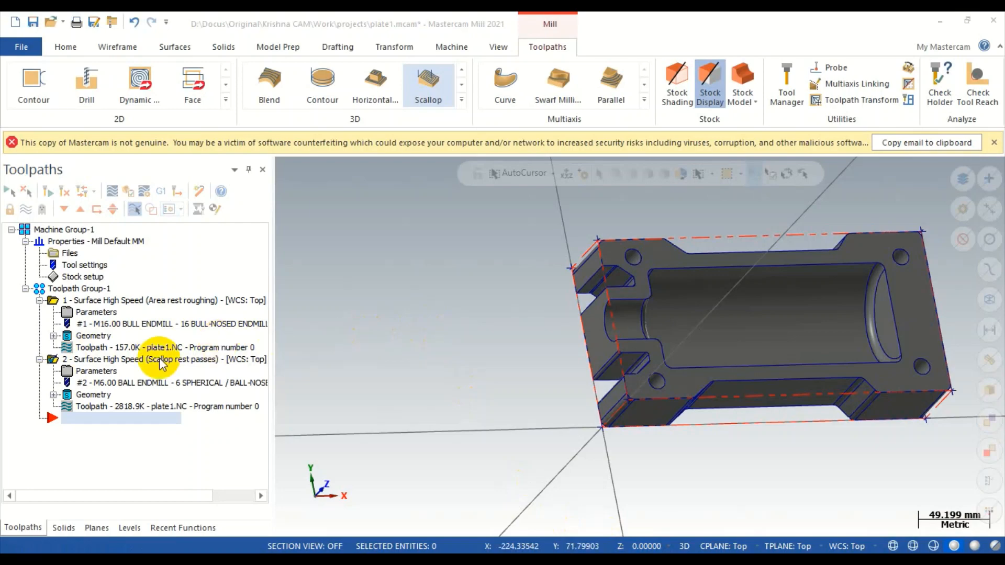
# Display the Scallop toolpath over the central cavity for inspection and briefly verify that operation on its own in Mastercam Simulator.
pyautogui.click(105, 361)
pyautogui.scroll(8, 843, 357)
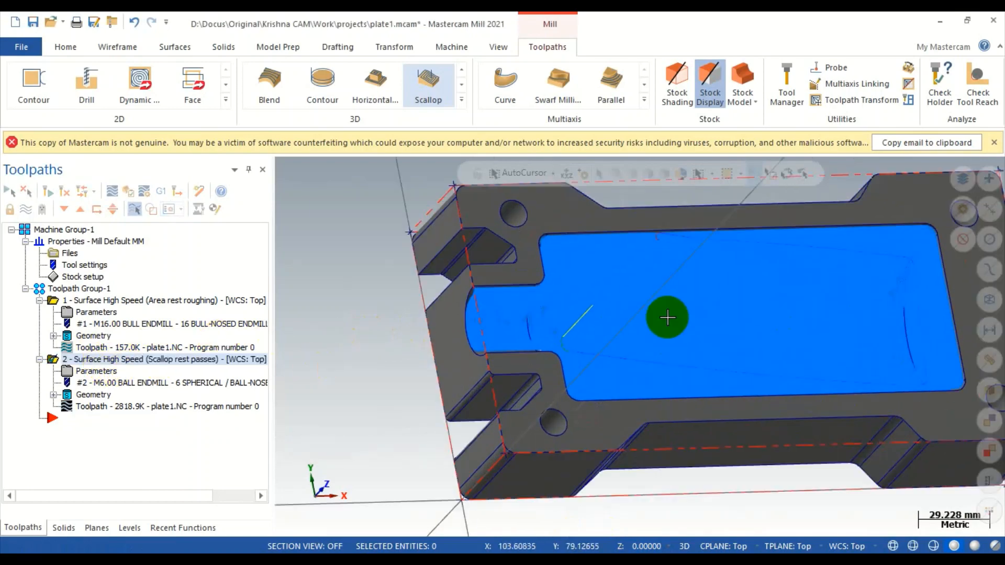
pyautogui.moveTo(518, 328); pyautogui.dragTo(442, 295, button='middle')
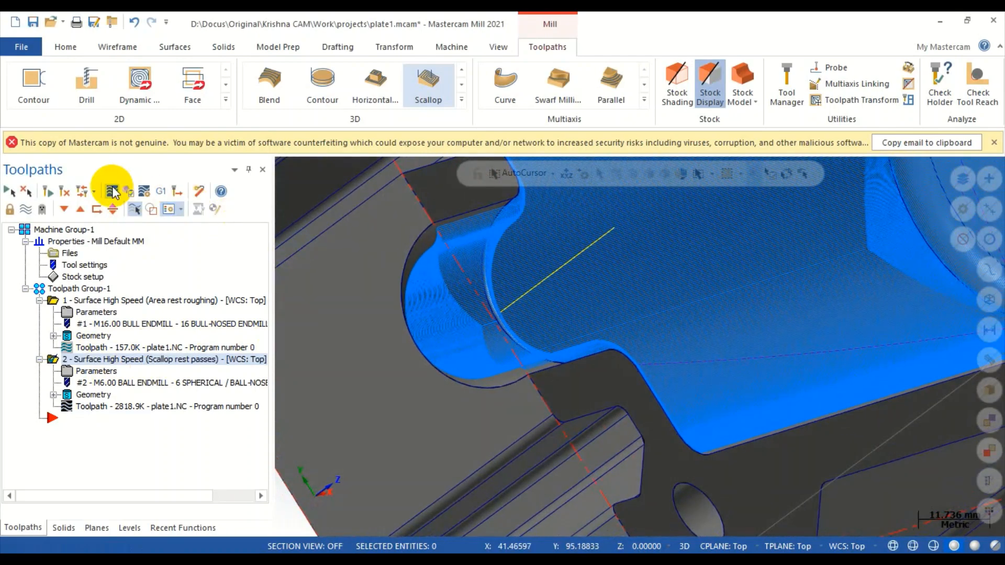
pyautogui.click(128, 191)
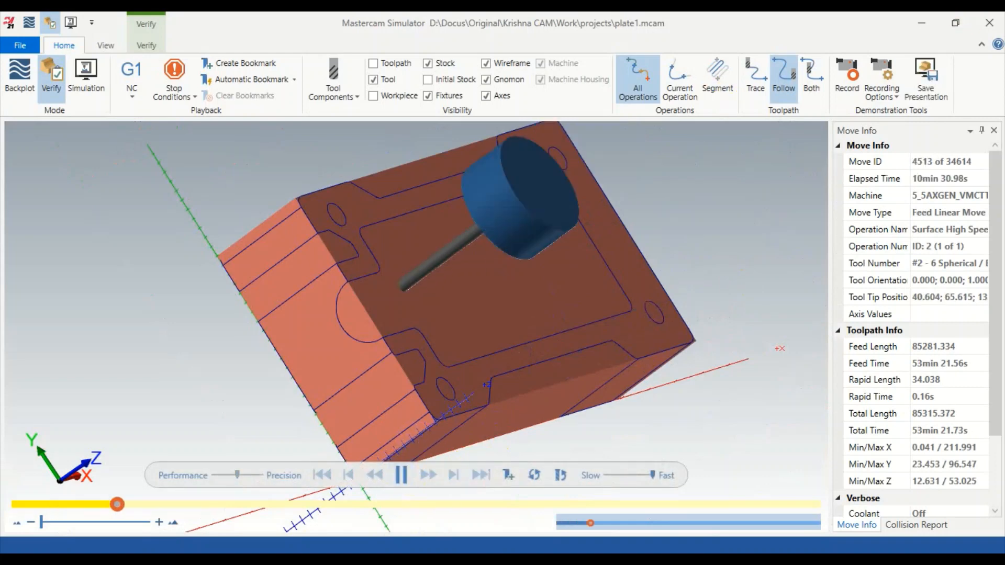
pyautogui.click(991, 26)
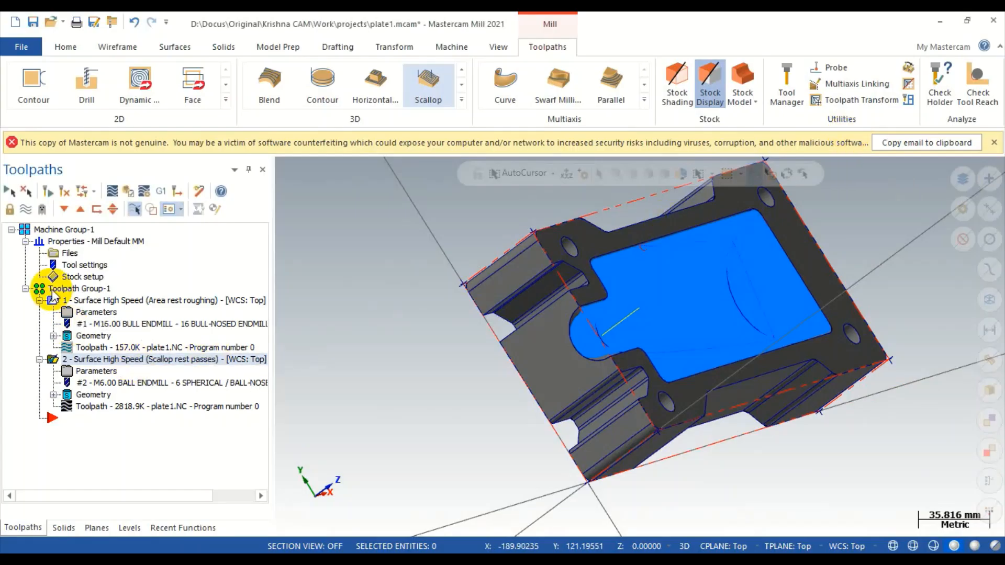
# Verify the Area Roughing and Scallop operations together in Mastercam Simulator, reducing the playback speed during the Scallop pass.
pyautogui.click(129, 192)
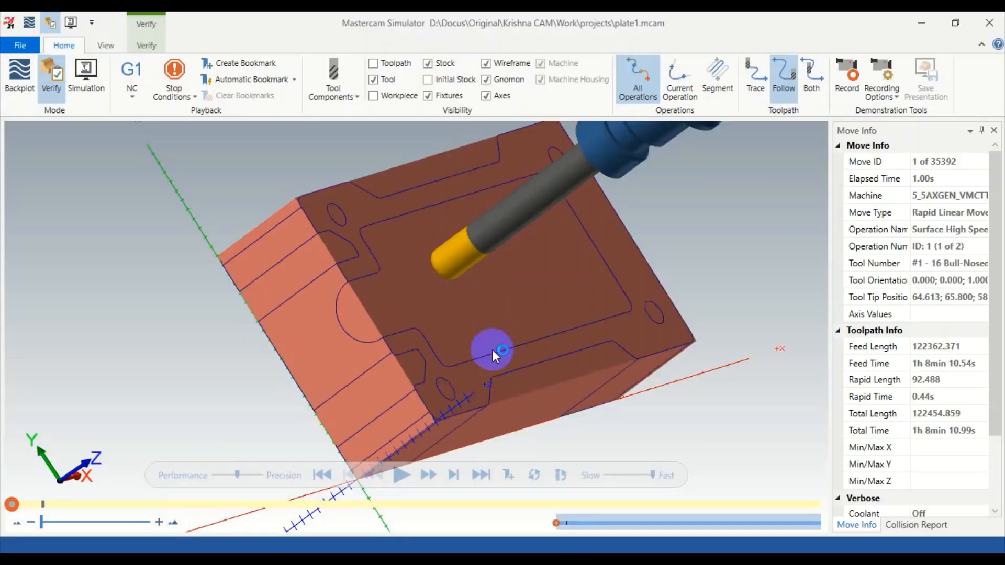
pyautogui.click(404, 477)
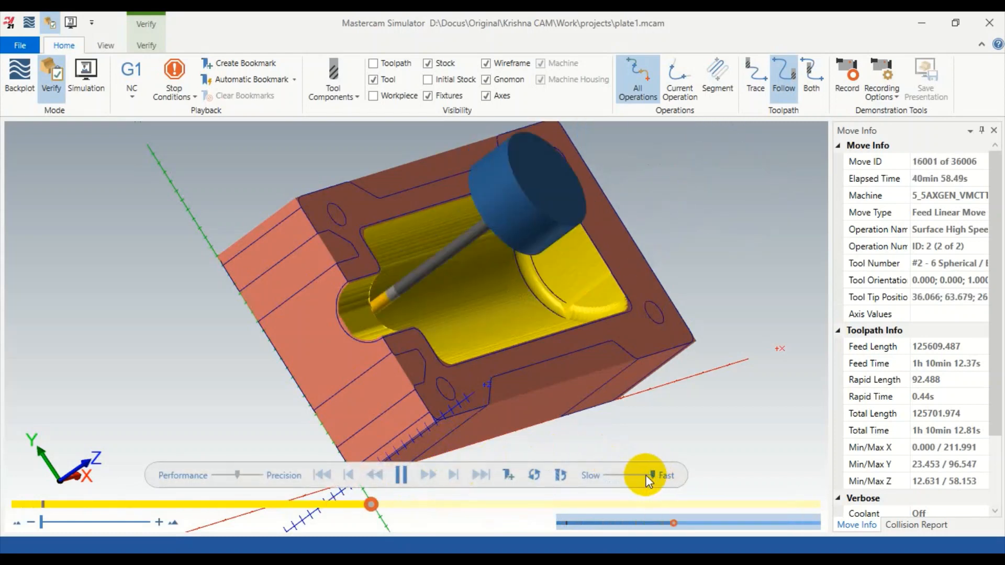
pyautogui.moveTo(646, 475); pyautogui.dragTo(622, 475)
# Examine the cut surface at the cavity's closed end, especially its corner and fillet, while the Scallop pass is simulated.
pyautogui.scroll(6, 539, 281)
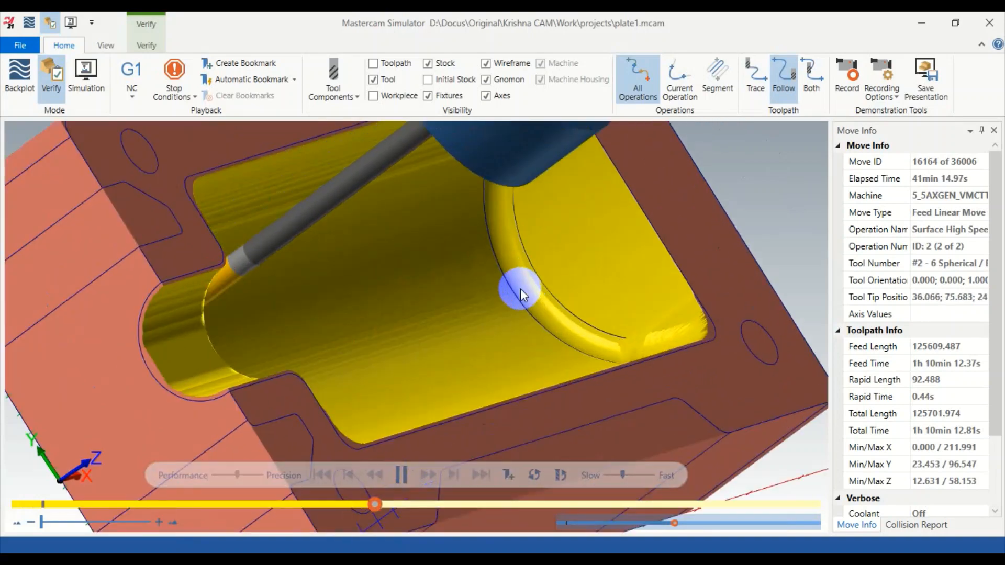
pyautogui.scroll(-5, 478, 280)
pyautogui.scroll(5, 498, 168)
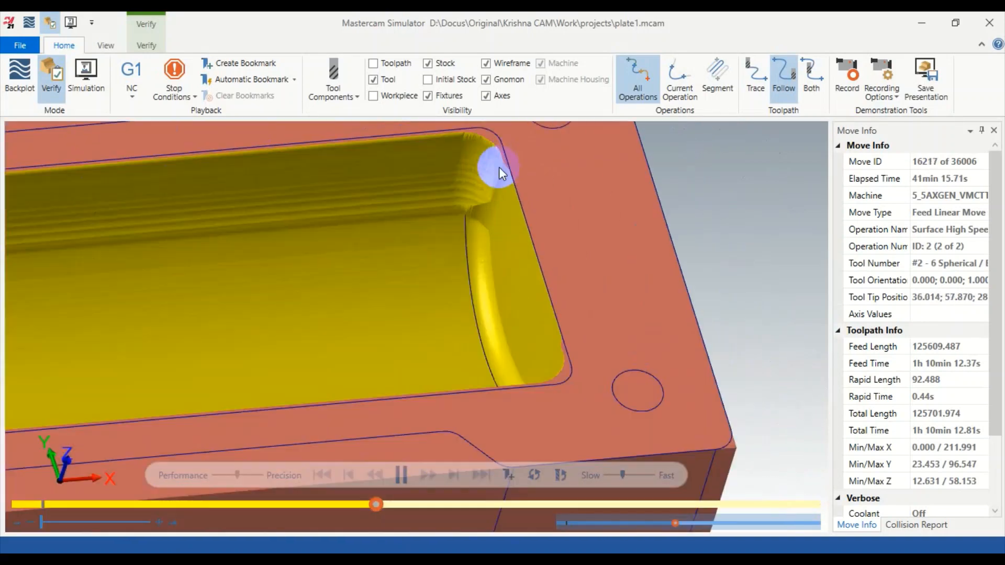
pyautogui.scroll(4, 464, 203)
pyautogui.scroll(-8, 448, 230)
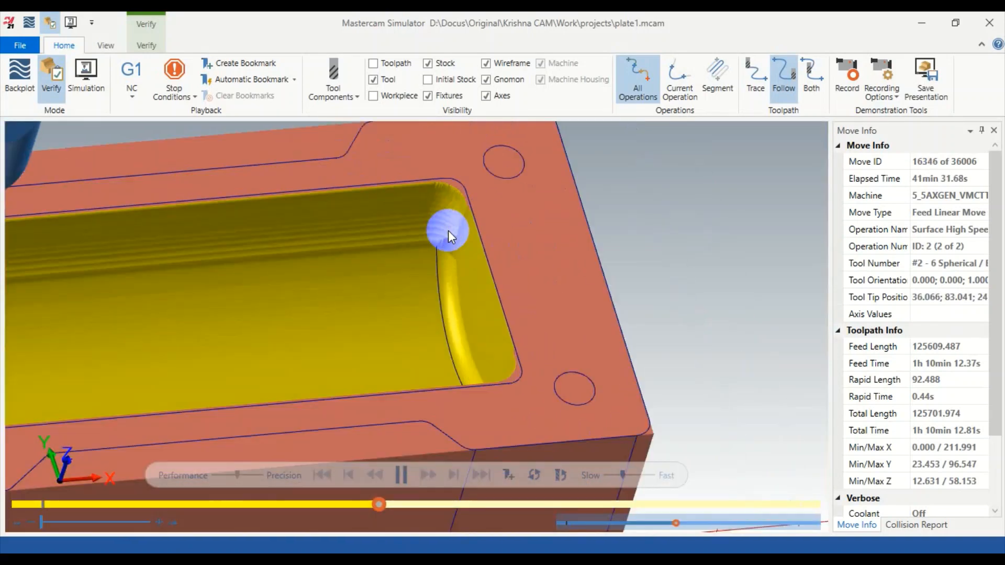
pyautogui.scroll(-2, 448, 230)
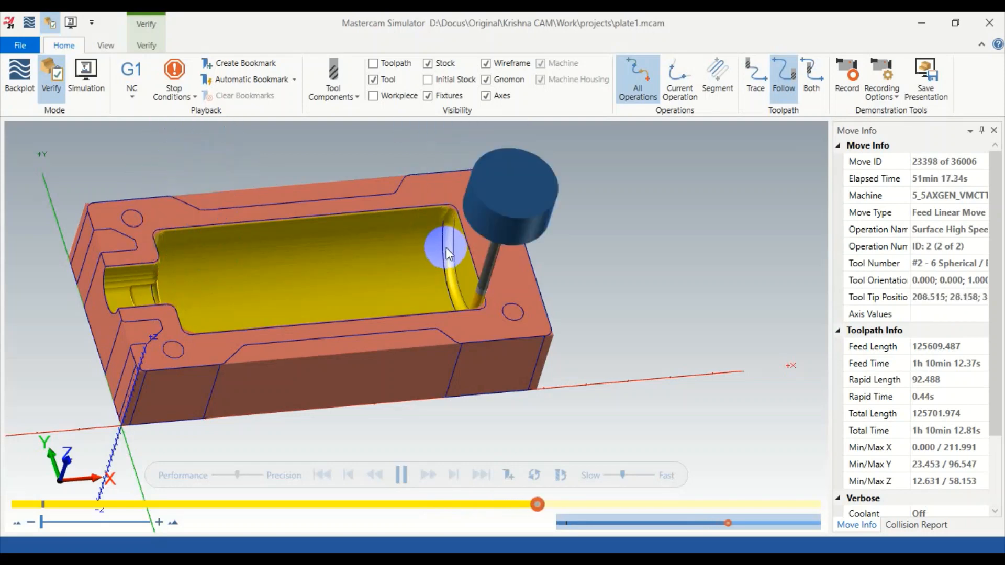
pyautogui.scroll(5, 447, 244)
pyautogui.scroll(-2, 453, 233)
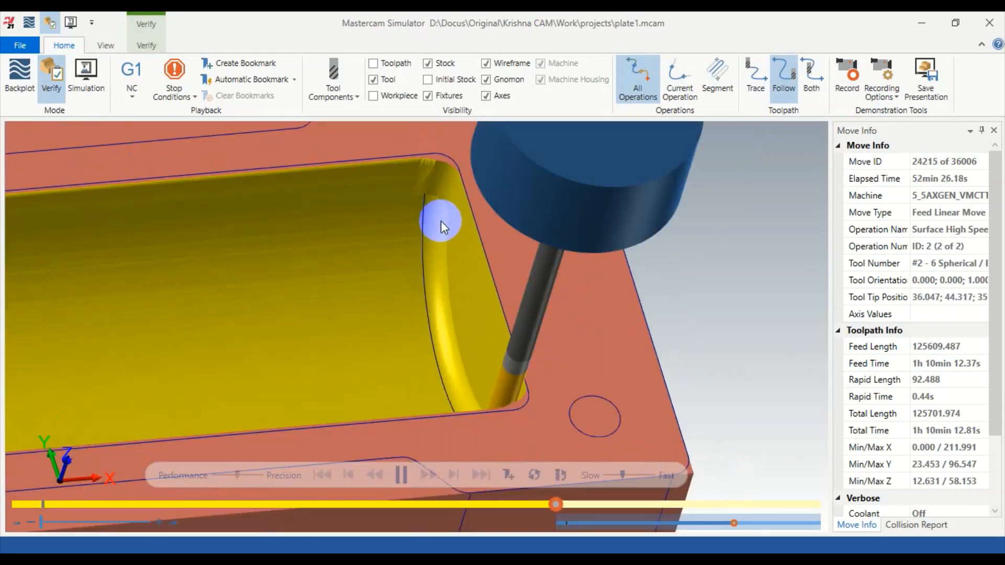
pyautogui.scroll(-2, 442, 226)
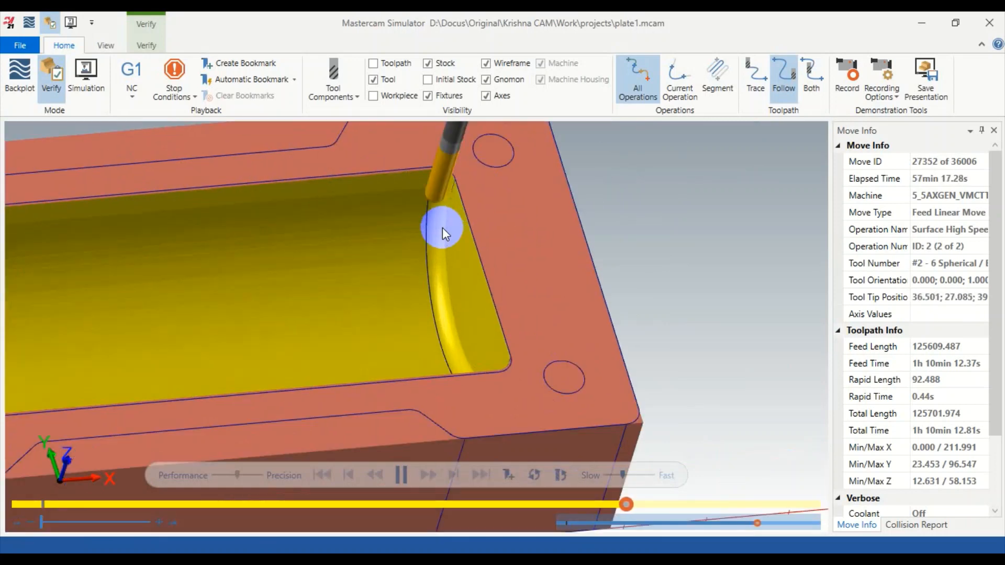
pyautogui.scroll(-3, 442, 227)
pyautogui.scroll(2, 147, 285)
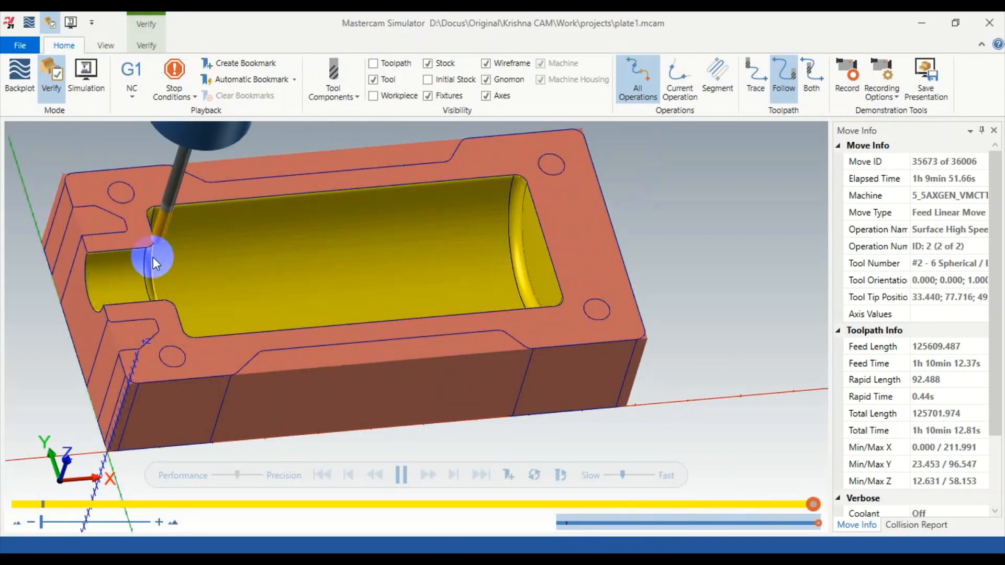
# Inspect the finished cavity from its narrow end opening to its closed end, and close the simulator.
pyautogui.scroll(3, 286, 267)
pyautogui.moveTo(287, 267); pyautogui.dragTo(305, 284, button='middle')
pyautogui.scroll(-5, 305, 284)
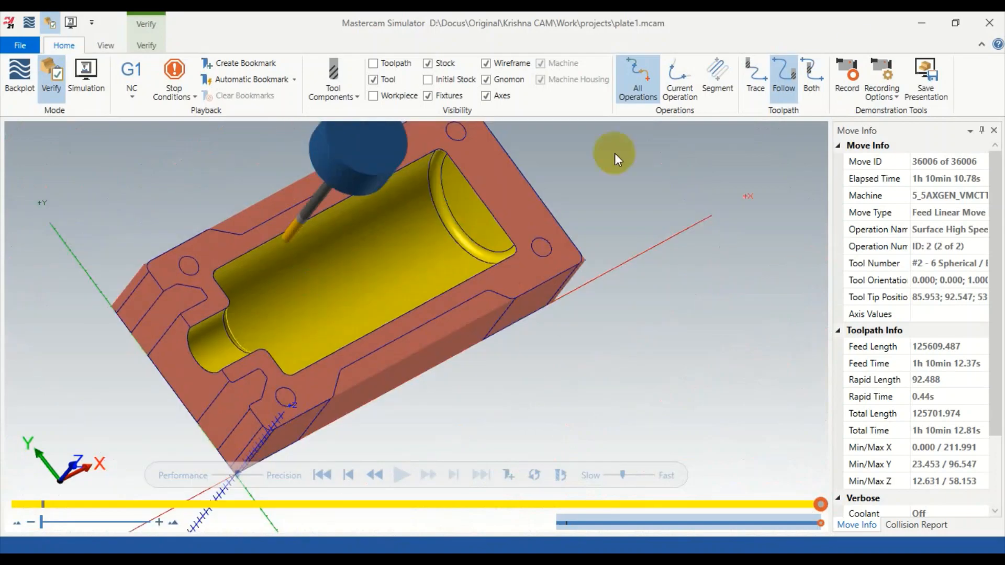
pyautogui.click(990, 22)
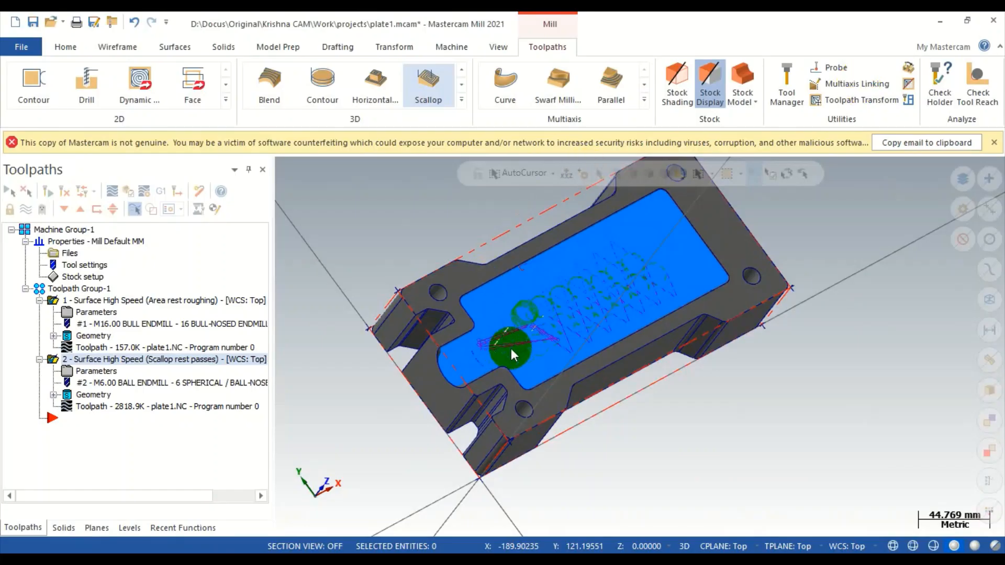